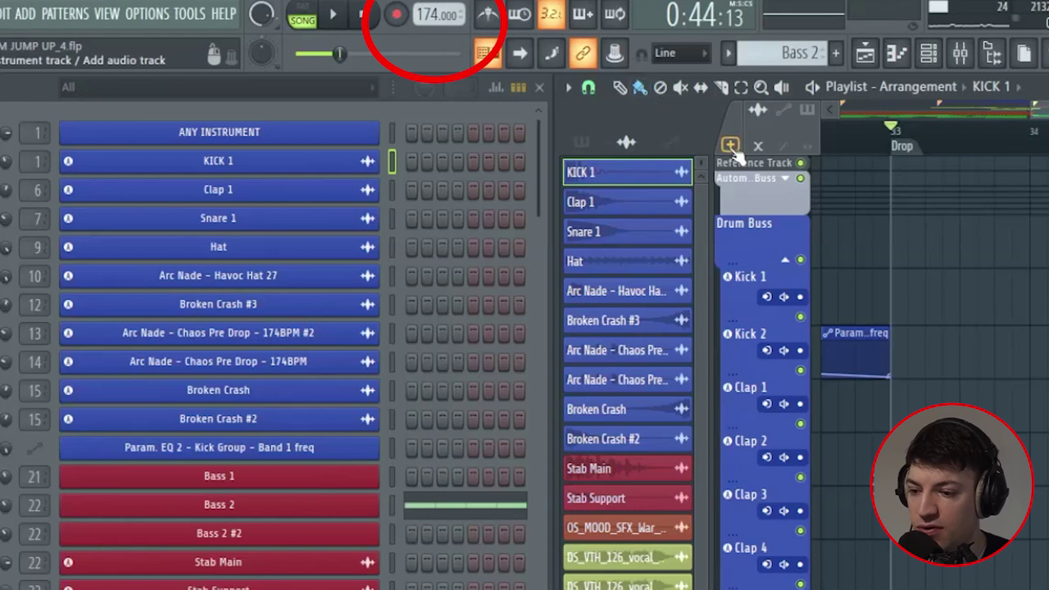
Paint KICK 1 clips on the Kick 1 track at bars 33, 34, 35 and 36
drag(547, 78, 858, 117)
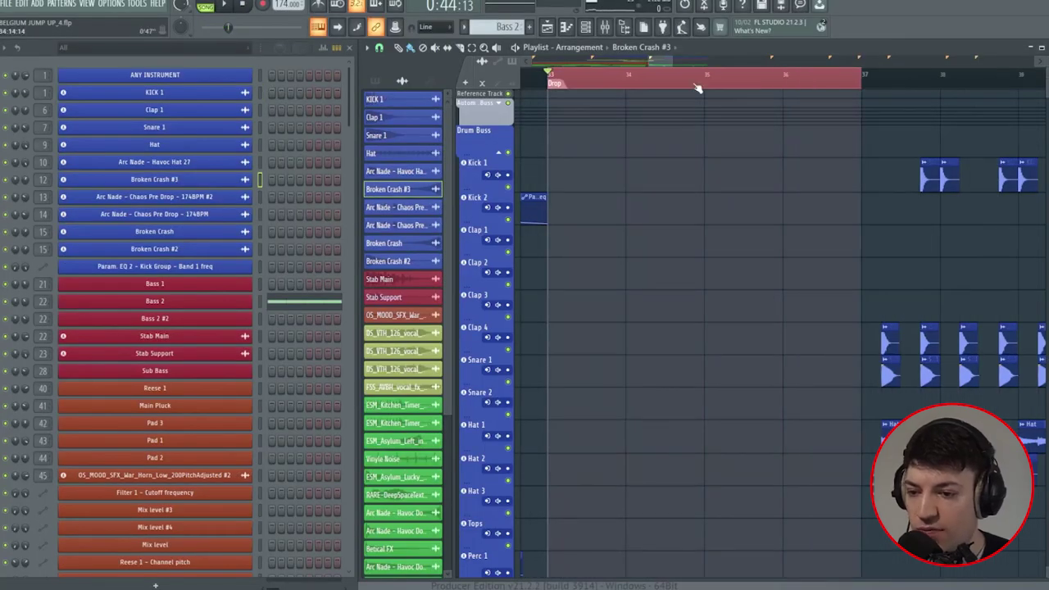
double_click(697, 88)
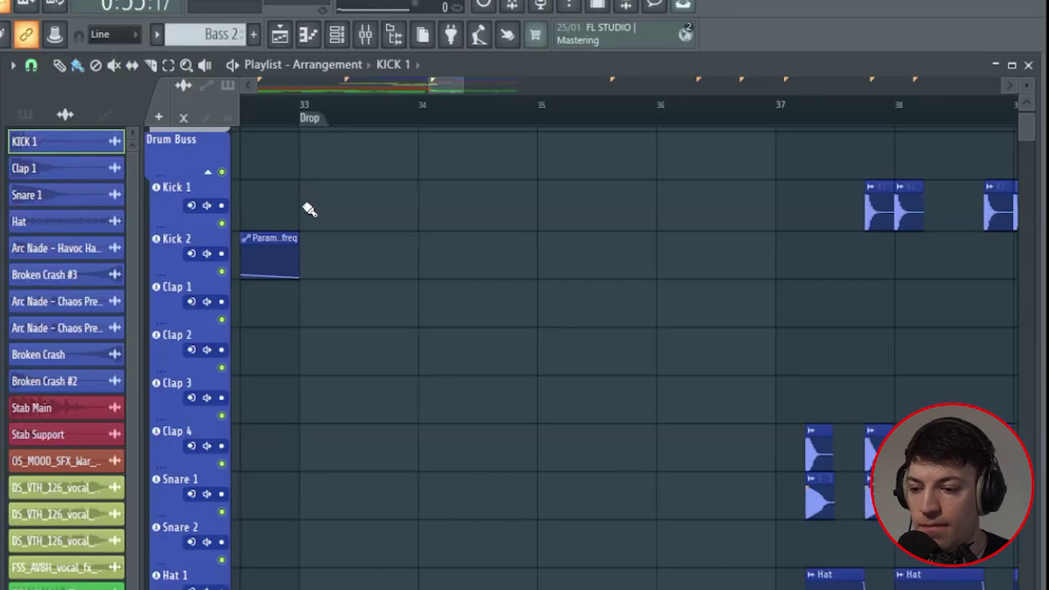
click(310, 209)
click(427, 215)
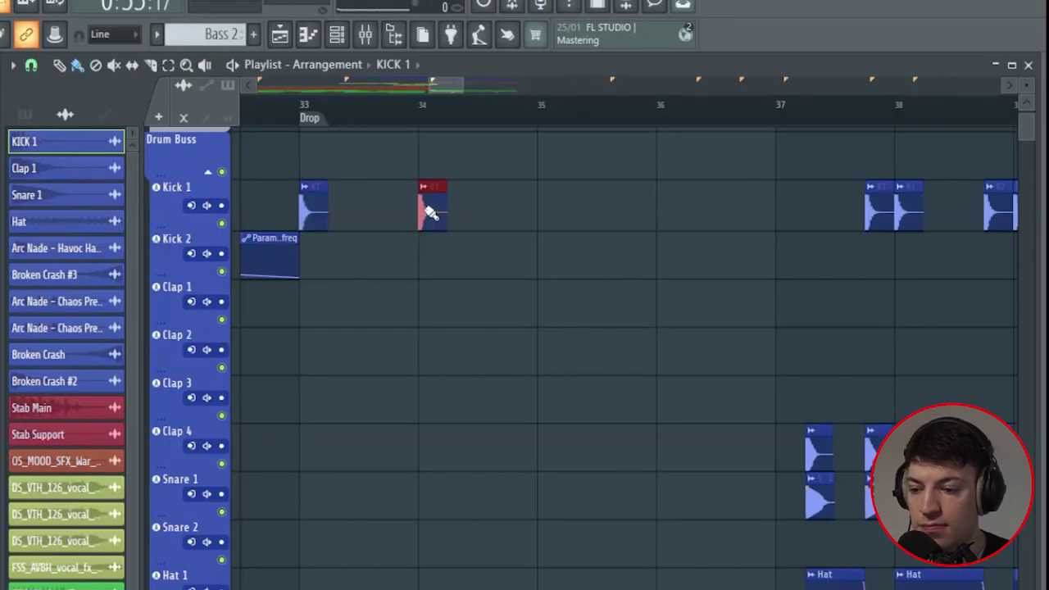
click(542, 216)
click(668, 215)
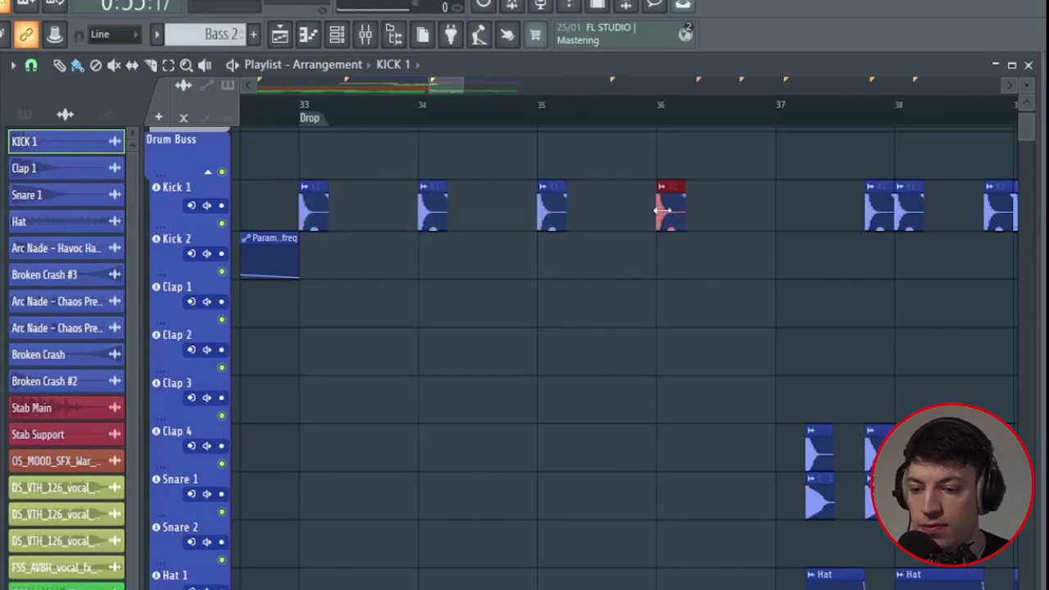
Set Playlist snap to Step and copy the four kicks to sit one step before each next bar
click(31, 64)
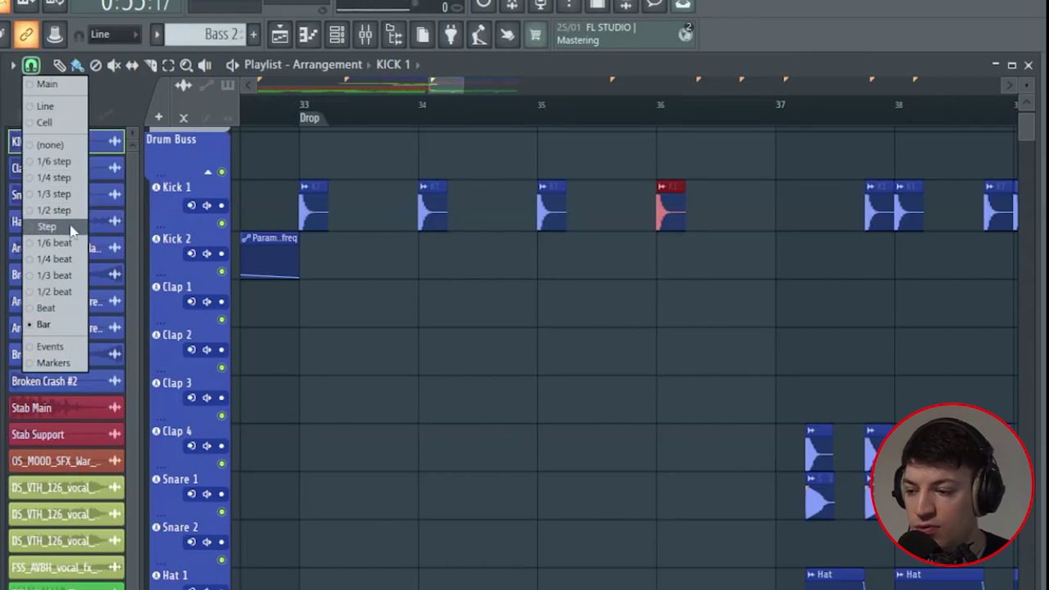
click(69, 226)
drag(725, 197, 380, 218)
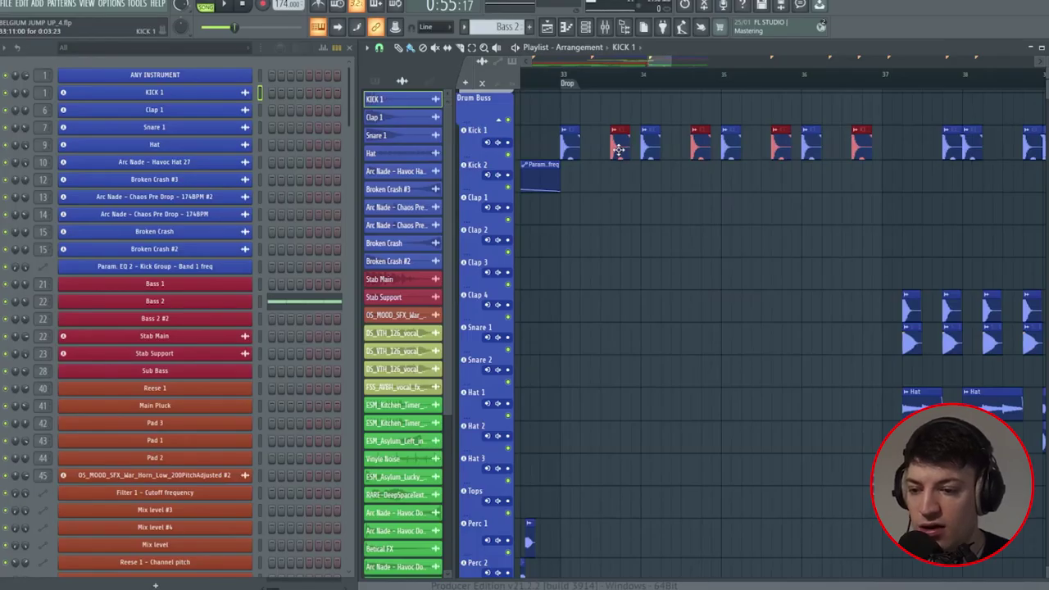
drag(619, 149, 623, 152)
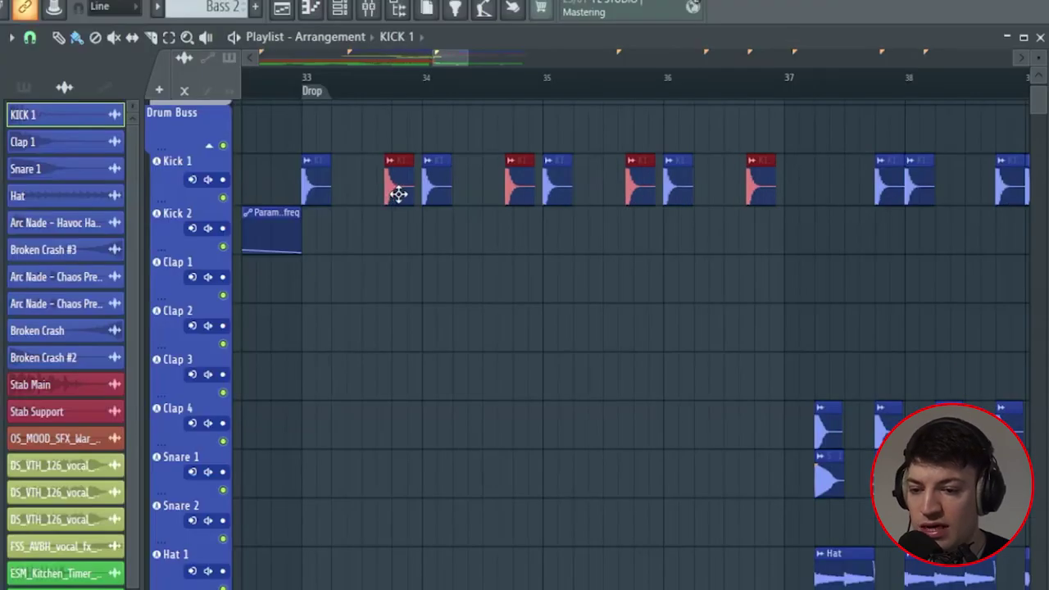
drag(399, 193, 406, 192)
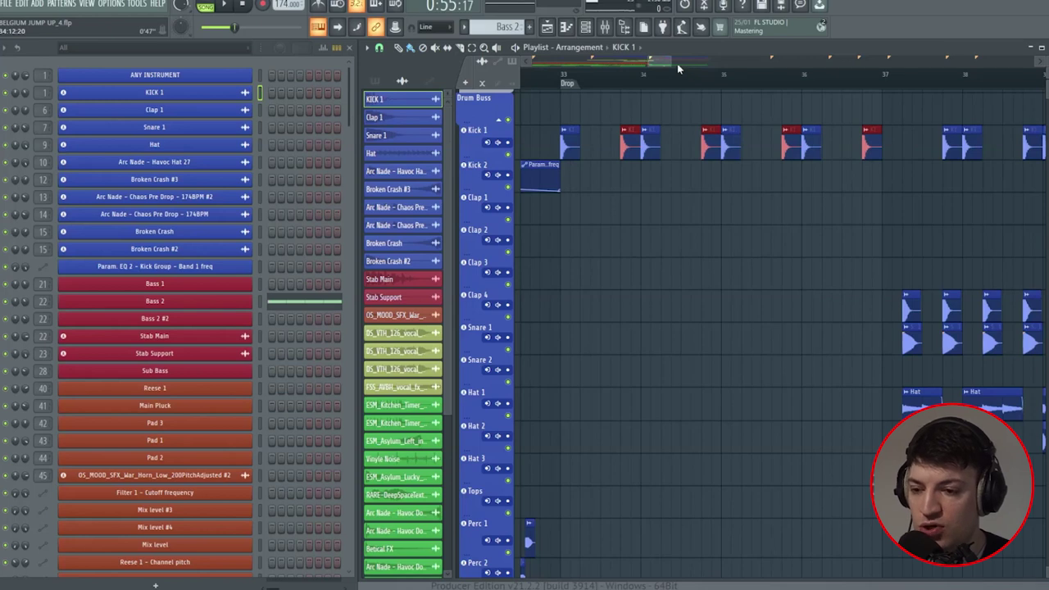
click(727, 110)
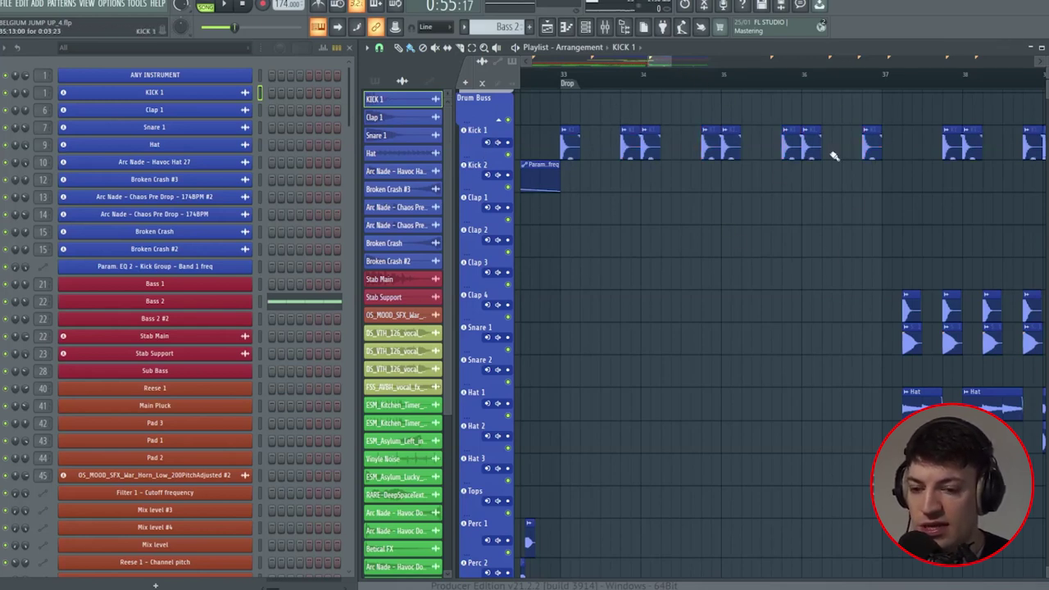
key(KP_Add)
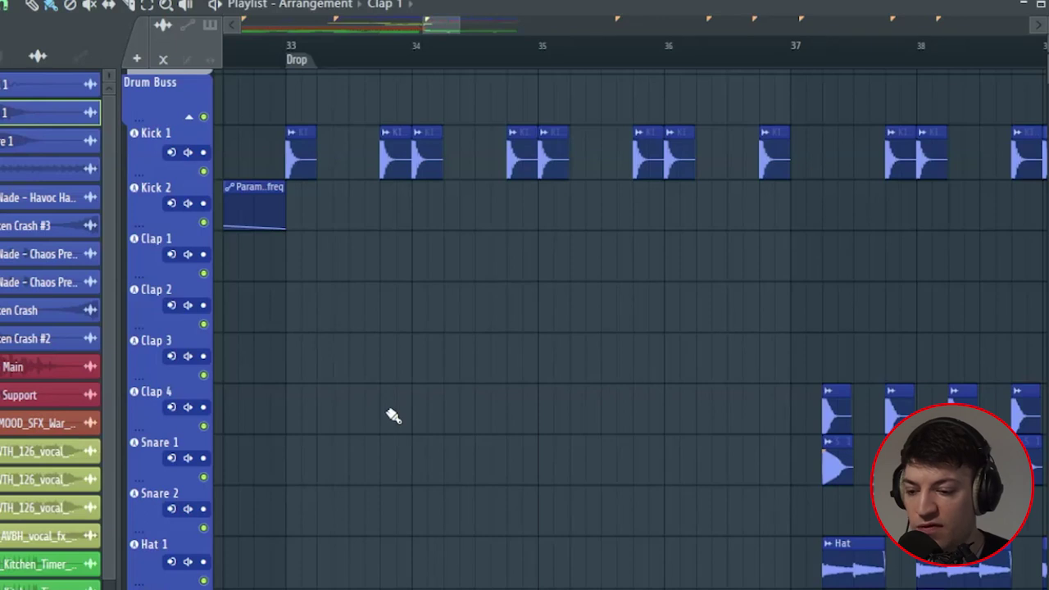
Paint Clap clips every half bar along Clap 4 from bar 33 through bar 36
click(322, 418)
click(388, 415)
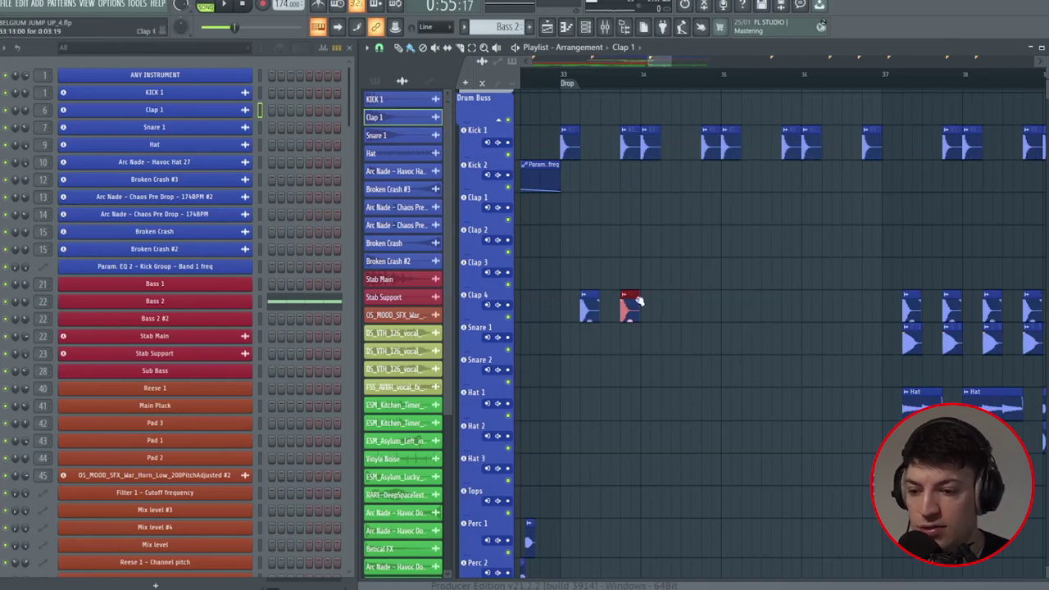
drag(666, 308, 871, 309)
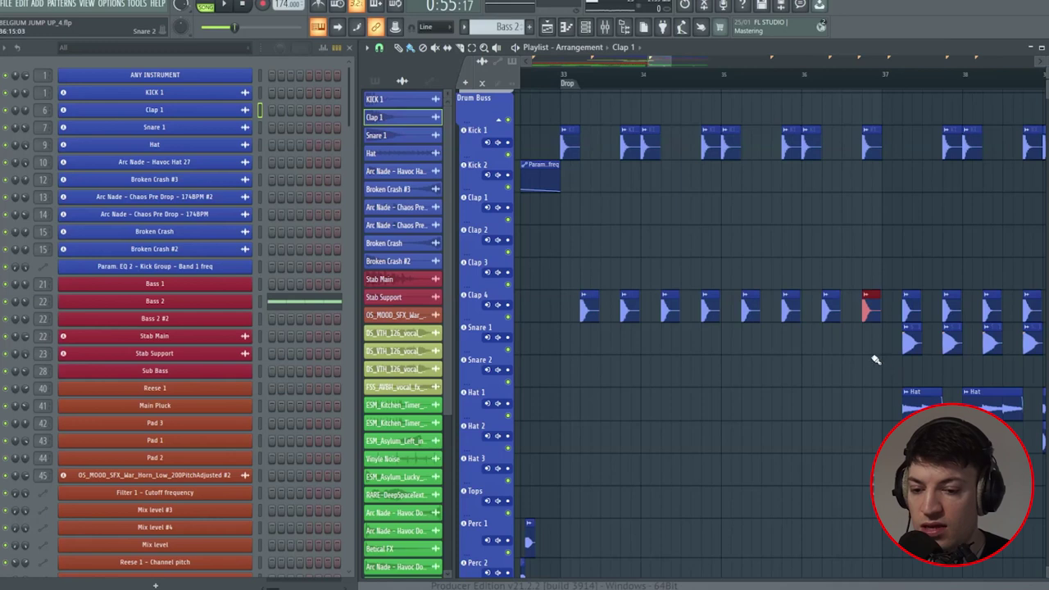
Layer Snare 1 clips under the claps and duplicate them across the drop with Ctrl+B
click(910, 344)
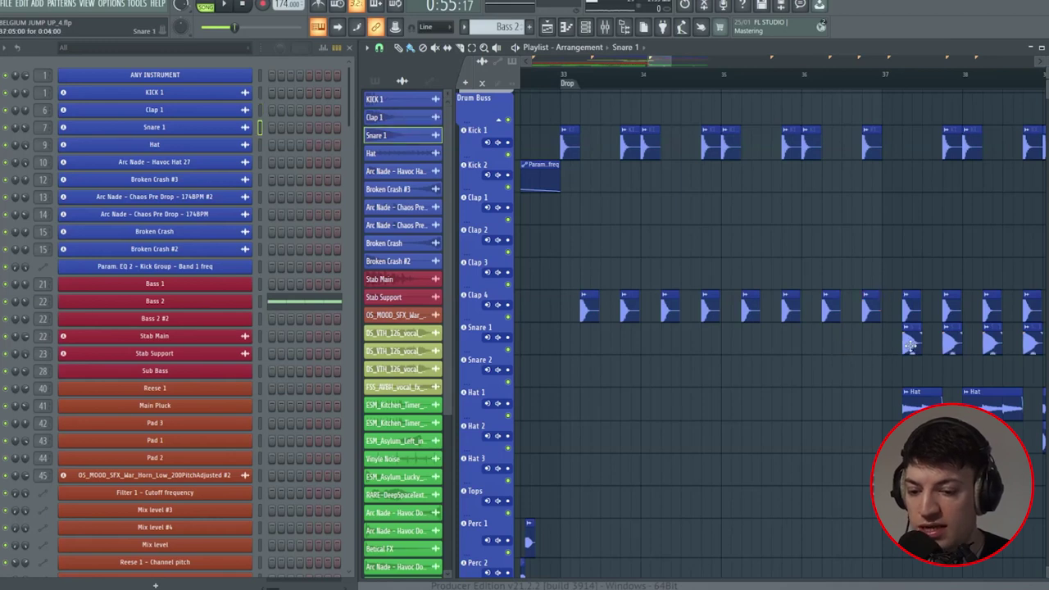
click(562, 84)
key(space)
key(space)
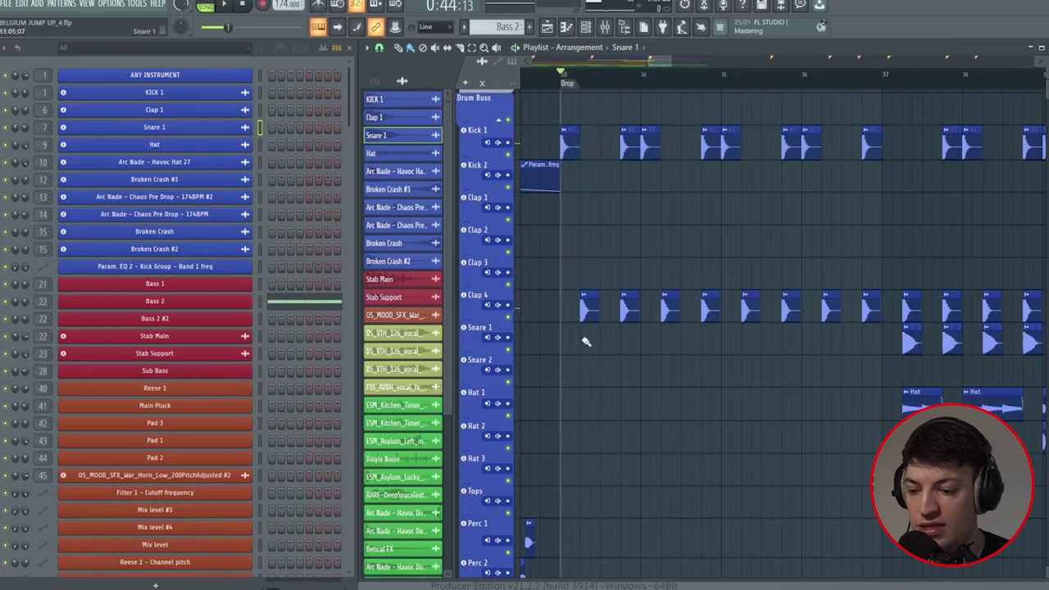
click(586, 341)
key(space)
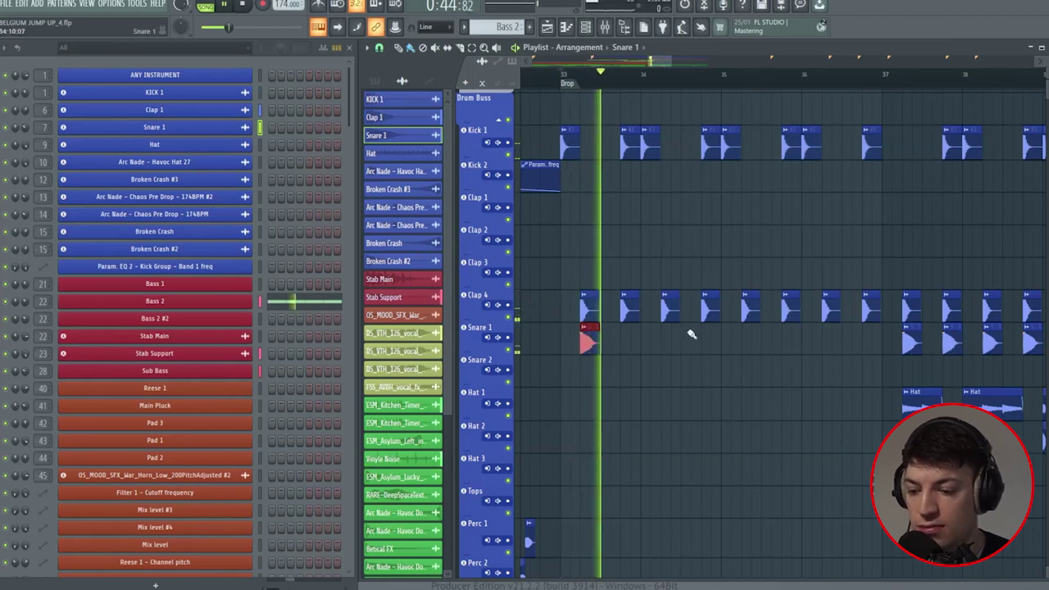
key(space)
click(625, 345)
mouse_move(680, 354)
mouse_down()
mouse_move(582, 324)
mouse_move(668, 347)
mouse_up()
key(ctrl+b)
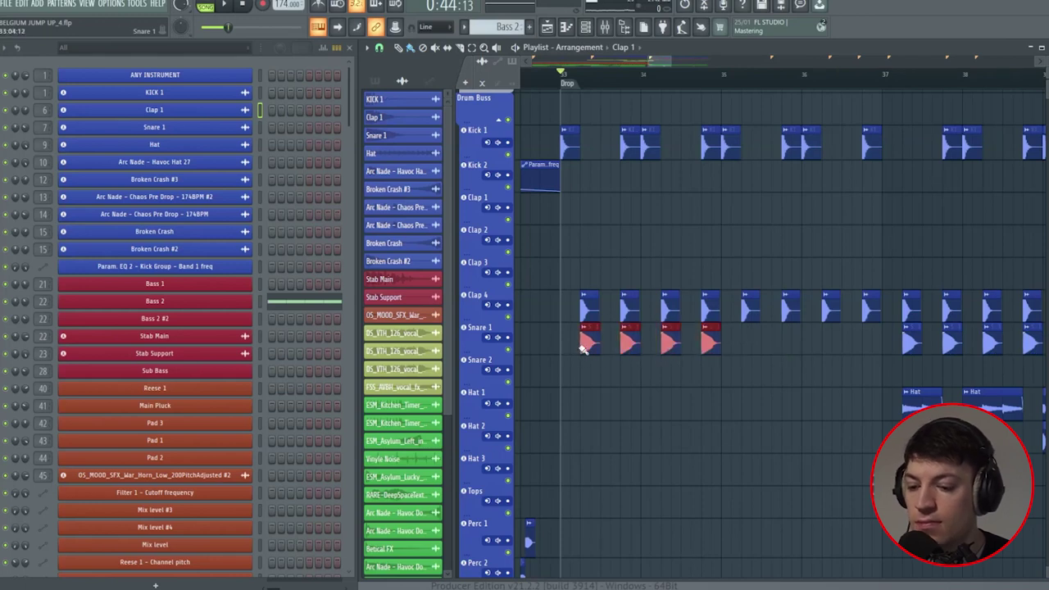
Place a Hat clip at bar 33 on Hat 1 and audition it soloed
key(ctrl+b)
scroll(572, 384, down, 1)
click(572, 384)
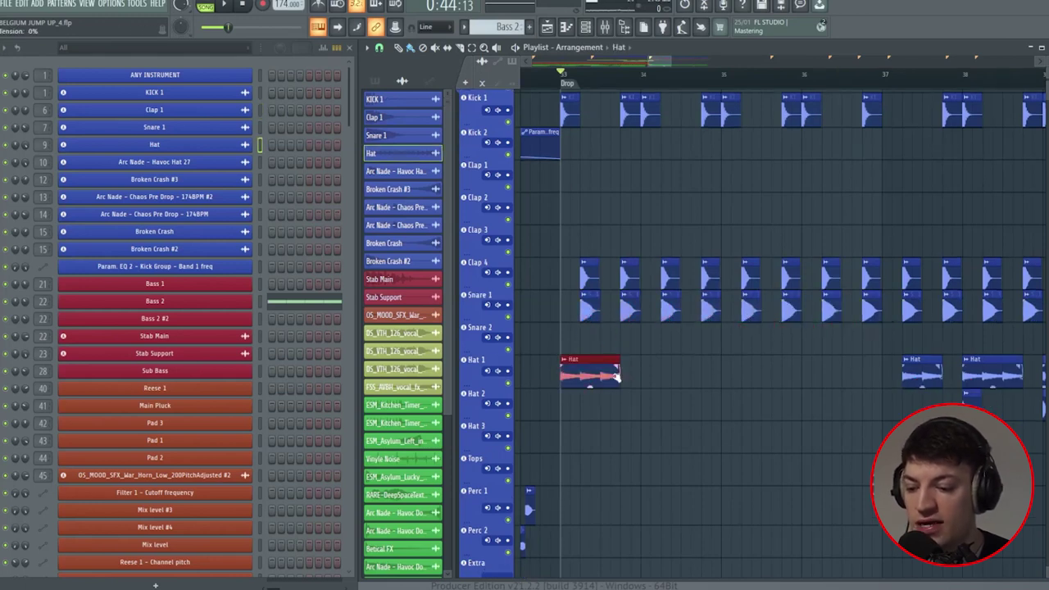
ctrl+click(508, 384)
key(space)
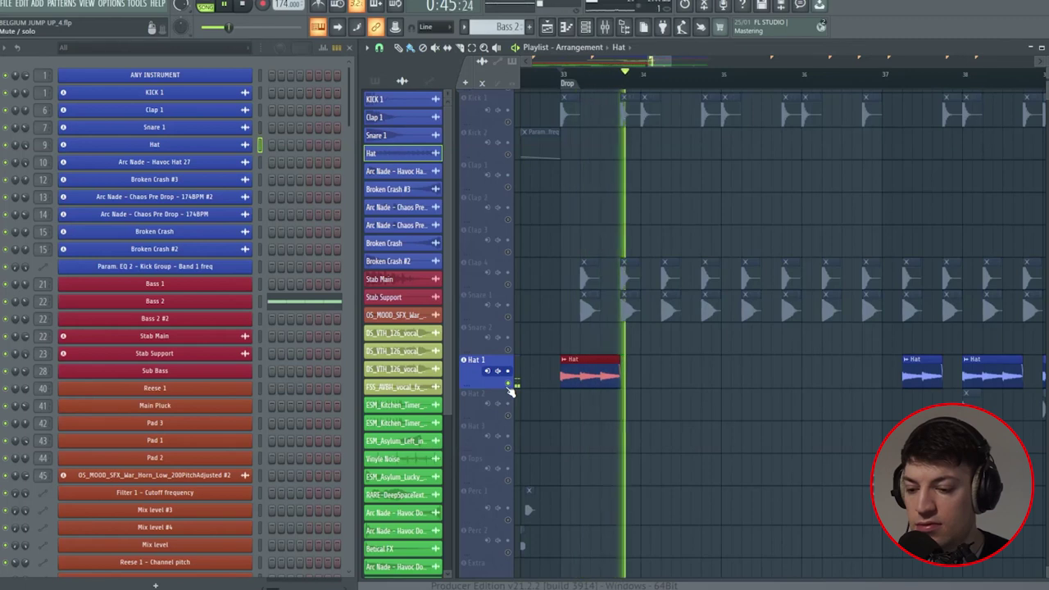
key(space)
ctrl+click(509, 384)
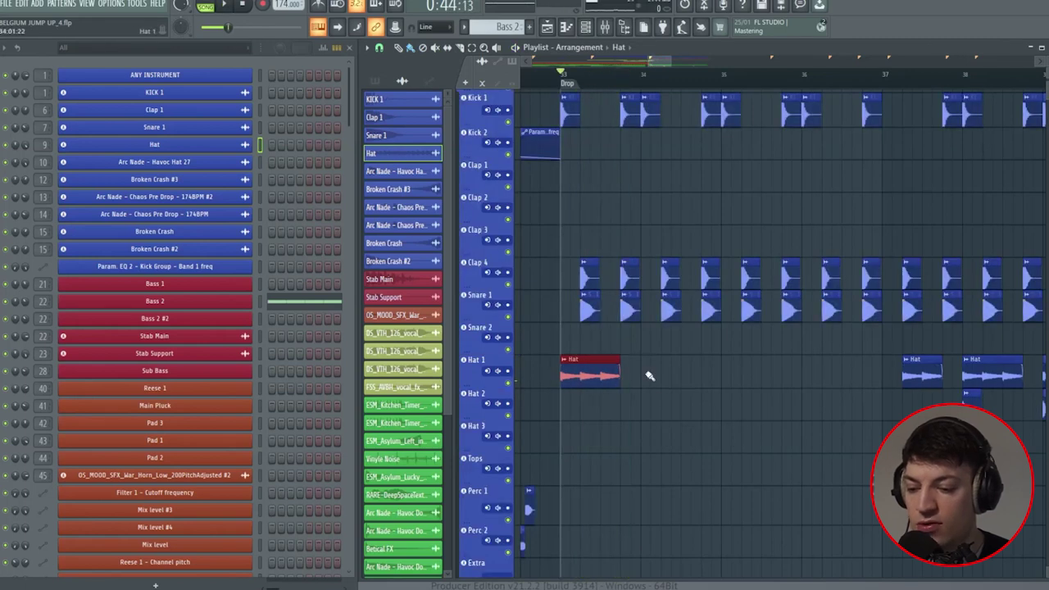
Add Hat clips at bars 34, 35 and 36 on Hat 1 and play the drop
scroll(632, 135, up, 1)
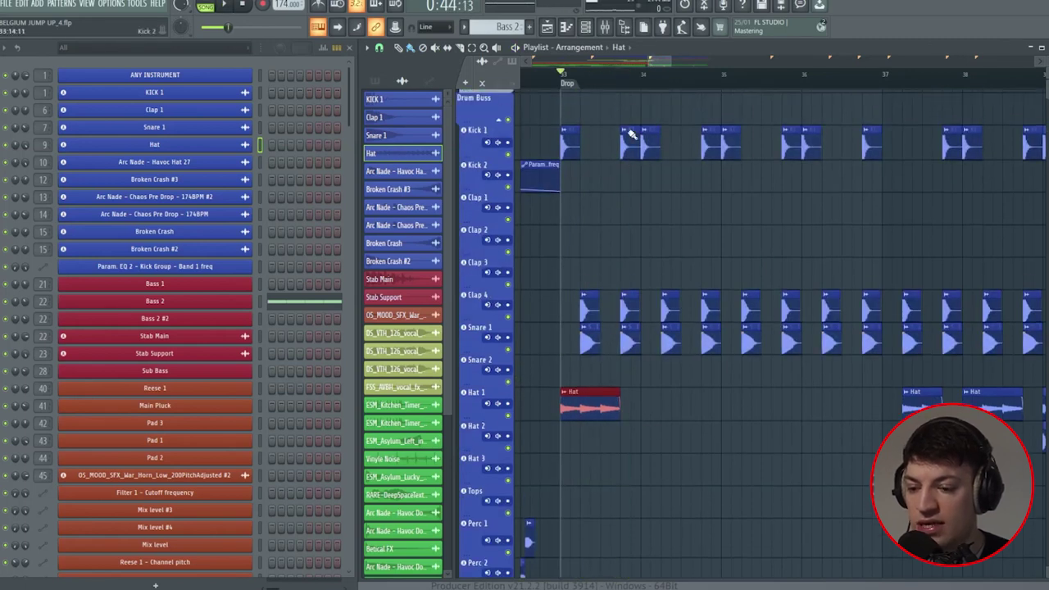
scroll(641, 366, down, 1)
click(646, 372)
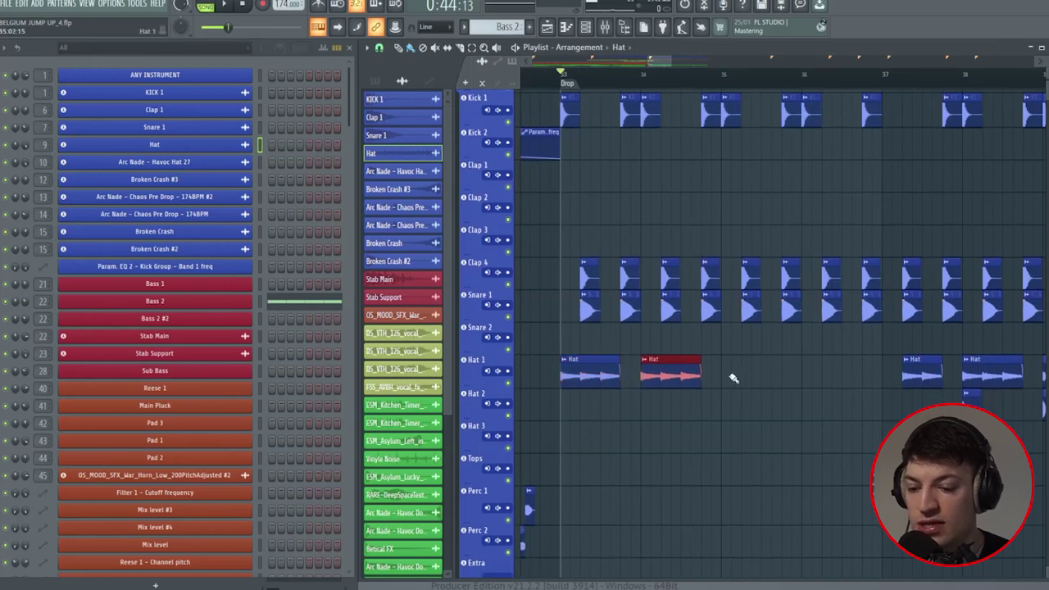
click(731, 376)
click(810, 375)
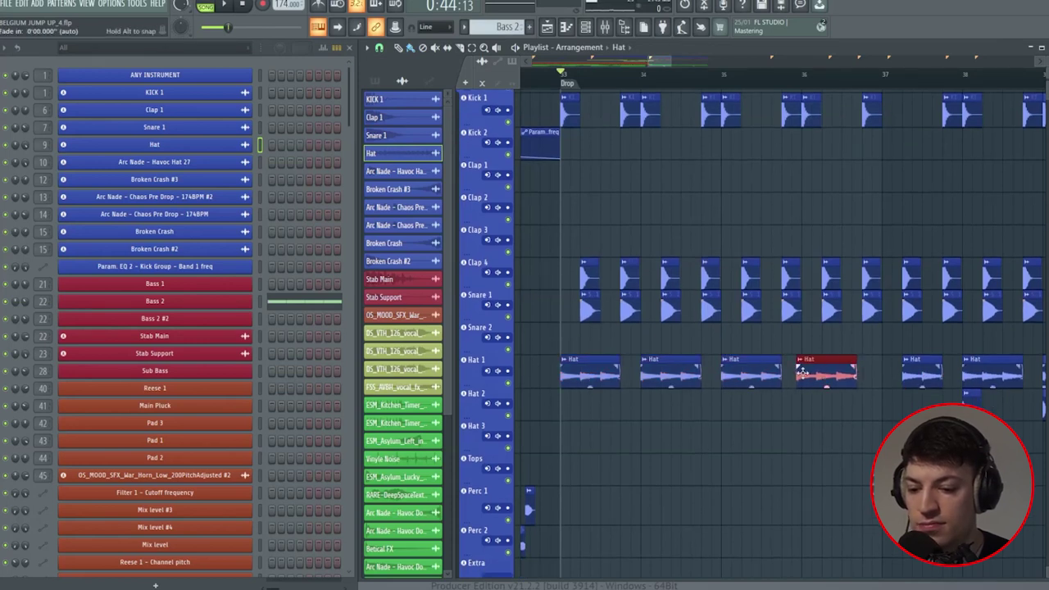
scroll(810, 351, up, 1)
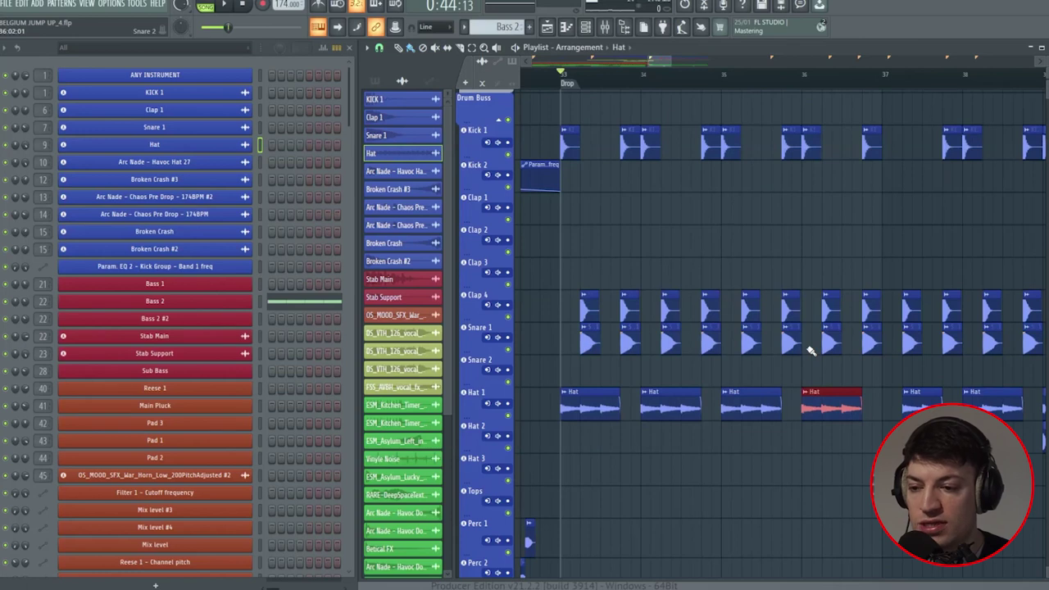
key(space)
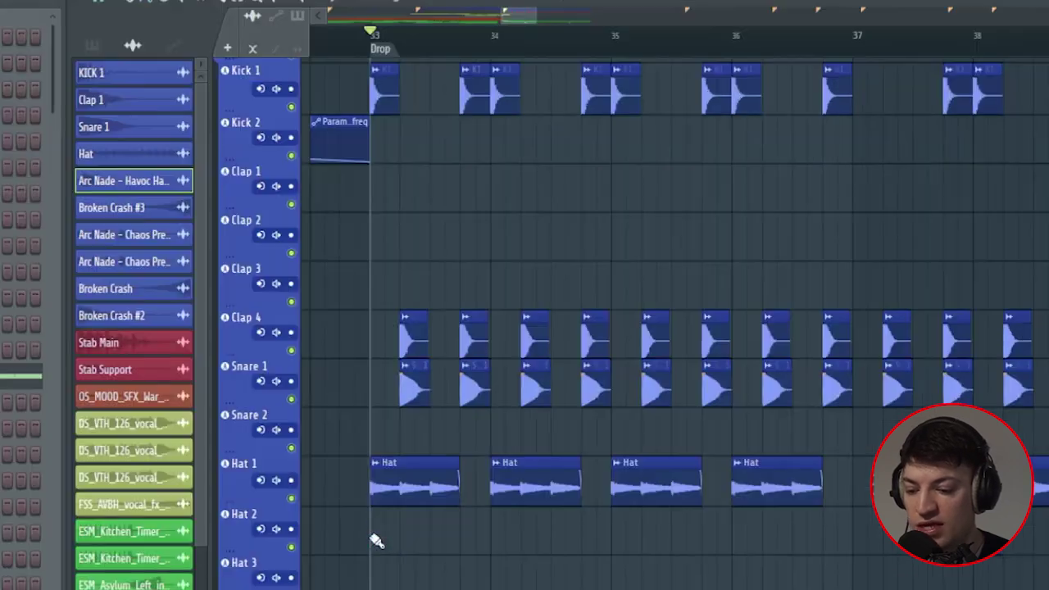
Place Arc Nade - Havoc Hat 27 hits on Hat 2 at bars 33–36 and play them
click(375, 541)
click(494, 542)
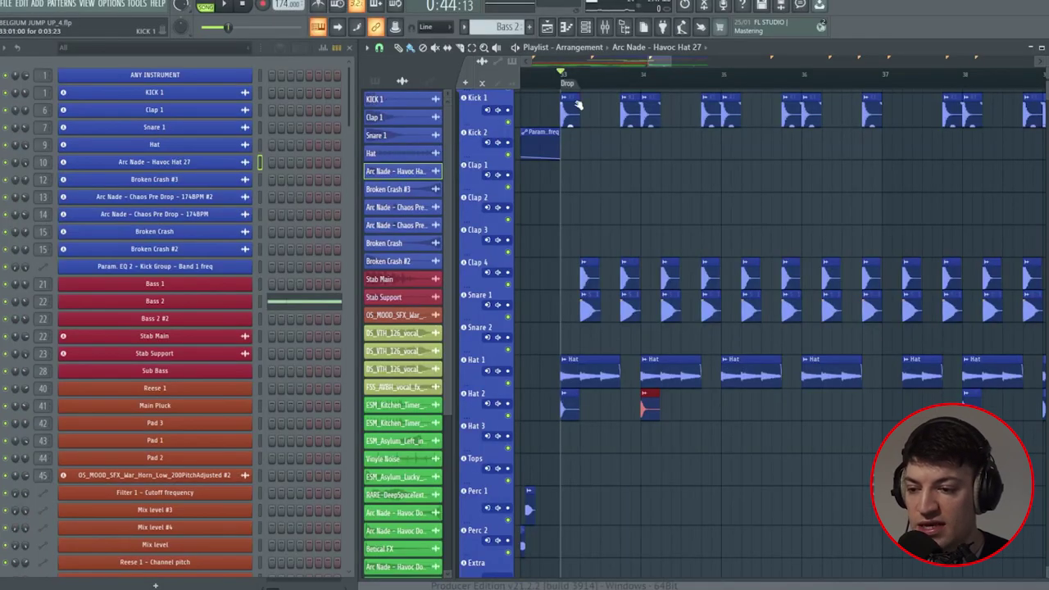
click(722, 408)
click(804, 407)
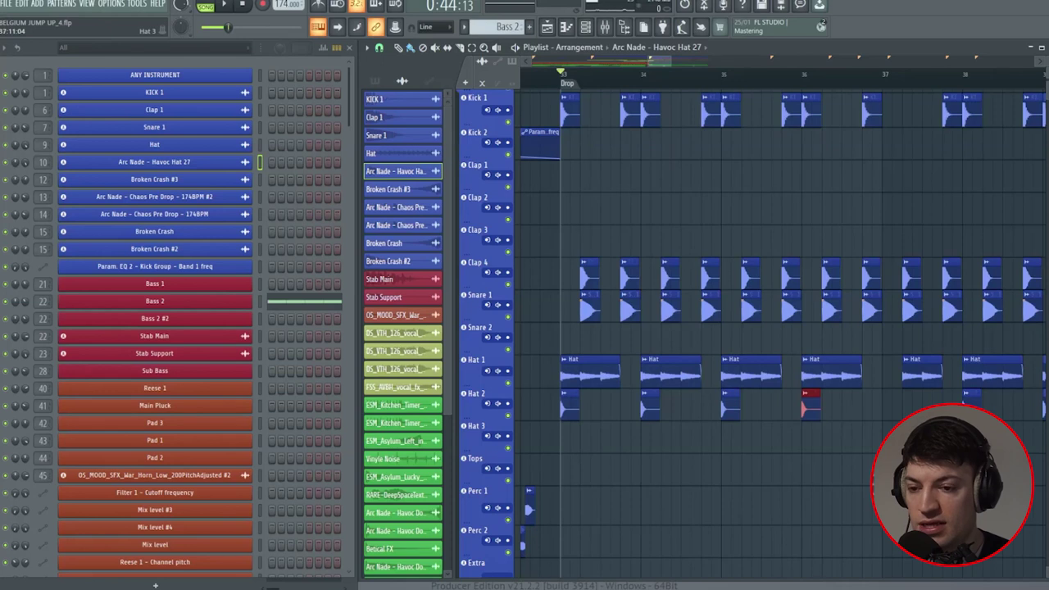
key(space)
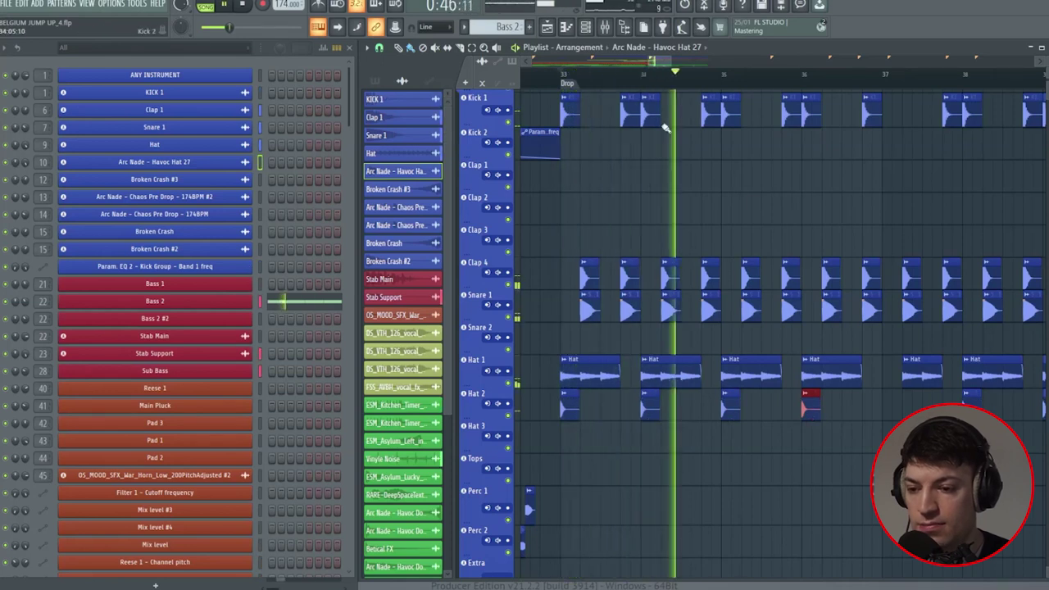
Stop playback and place a Broken Crash #3 clip on the Tops track near bar 36
key(space)
scroll(667, 122, down, 3)
scroll(667, 61, up, 3)
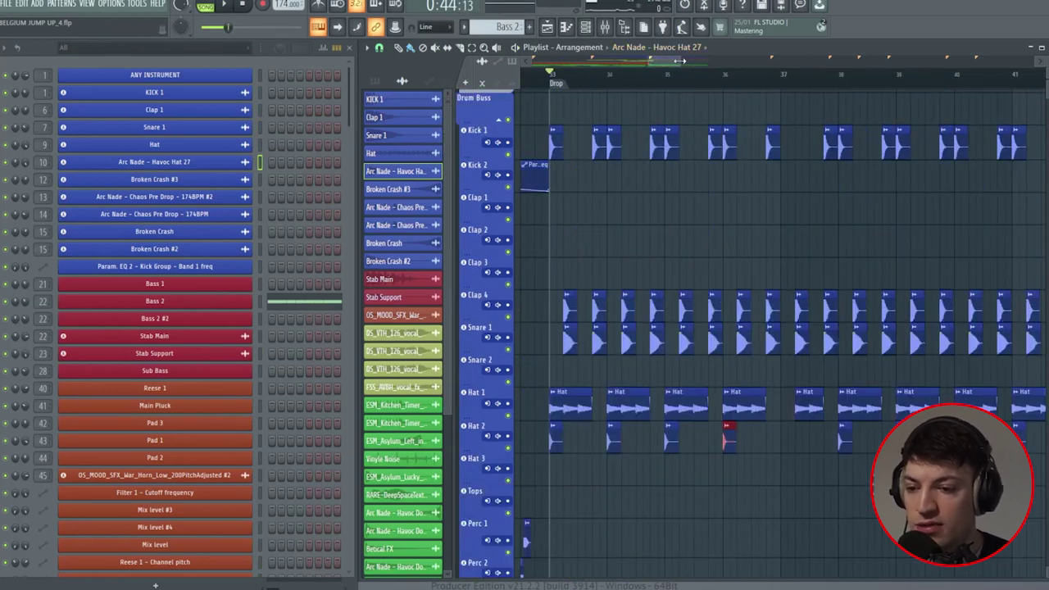
drag(680, 61, 647, 61)
click(388, 189)
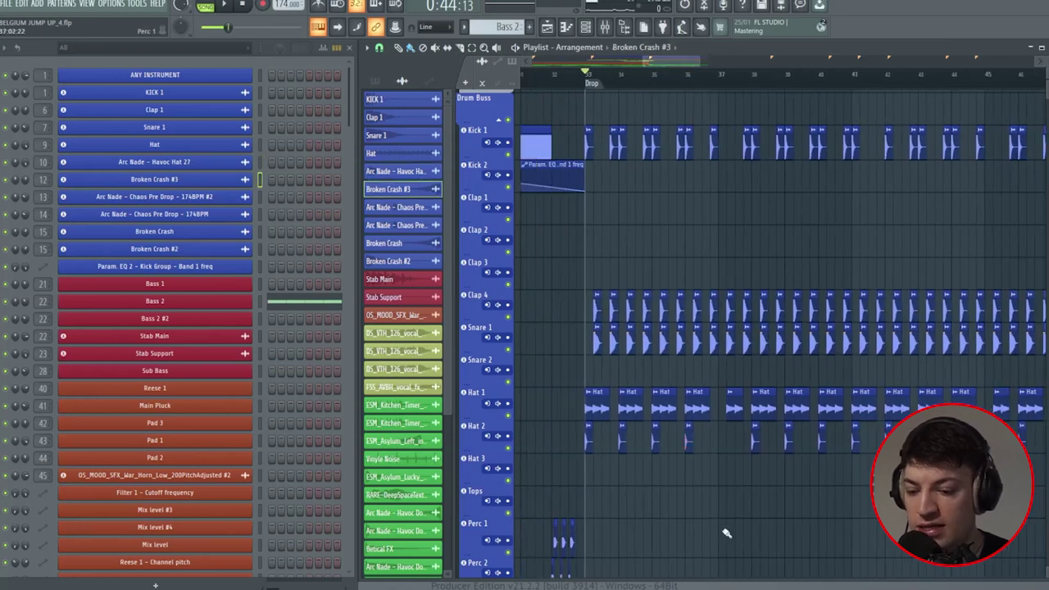
click(687, 505)
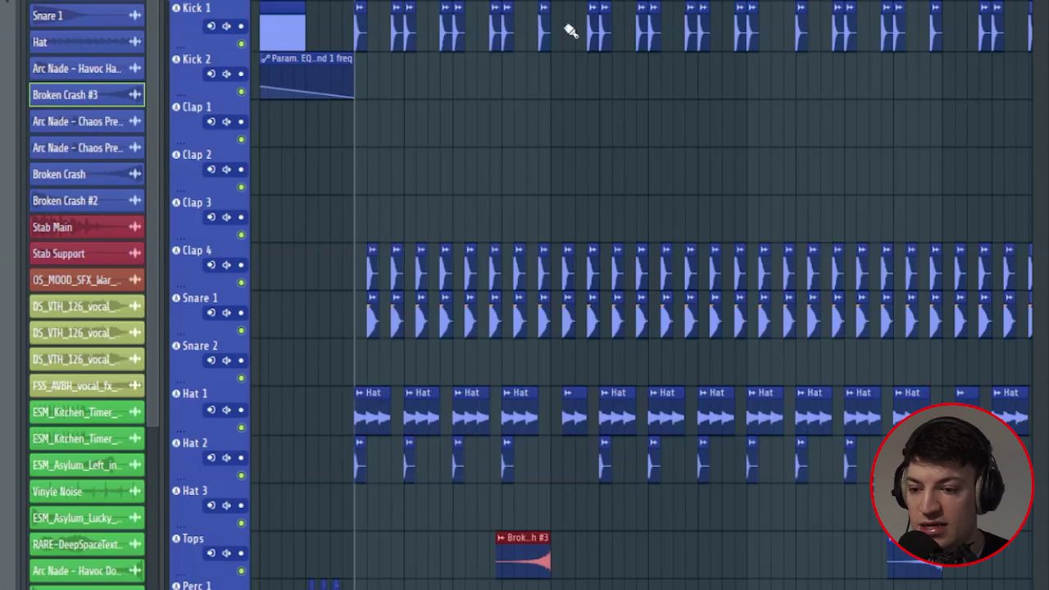
key(space)
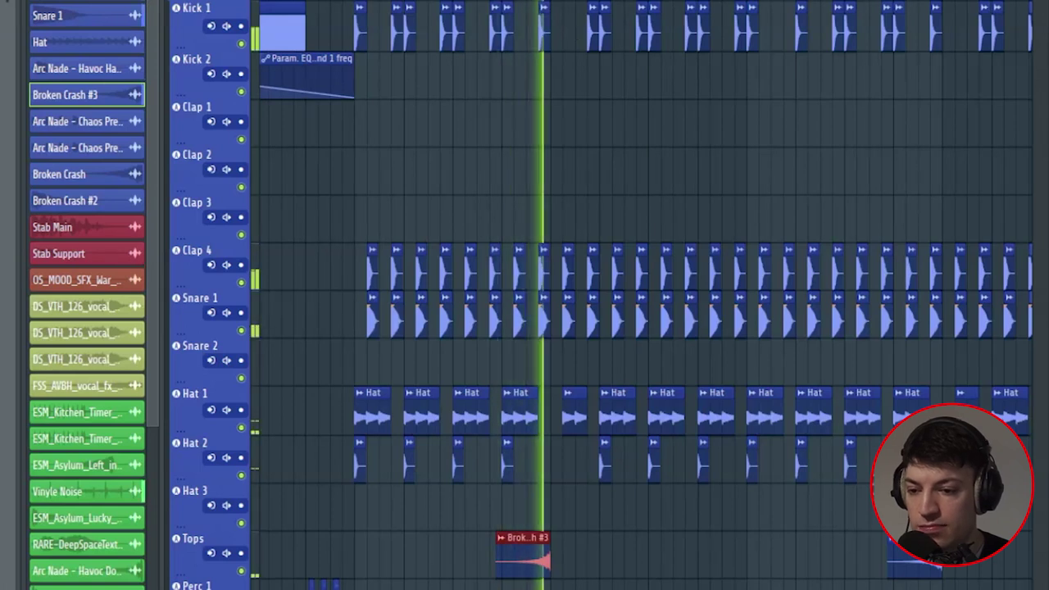
key(space)
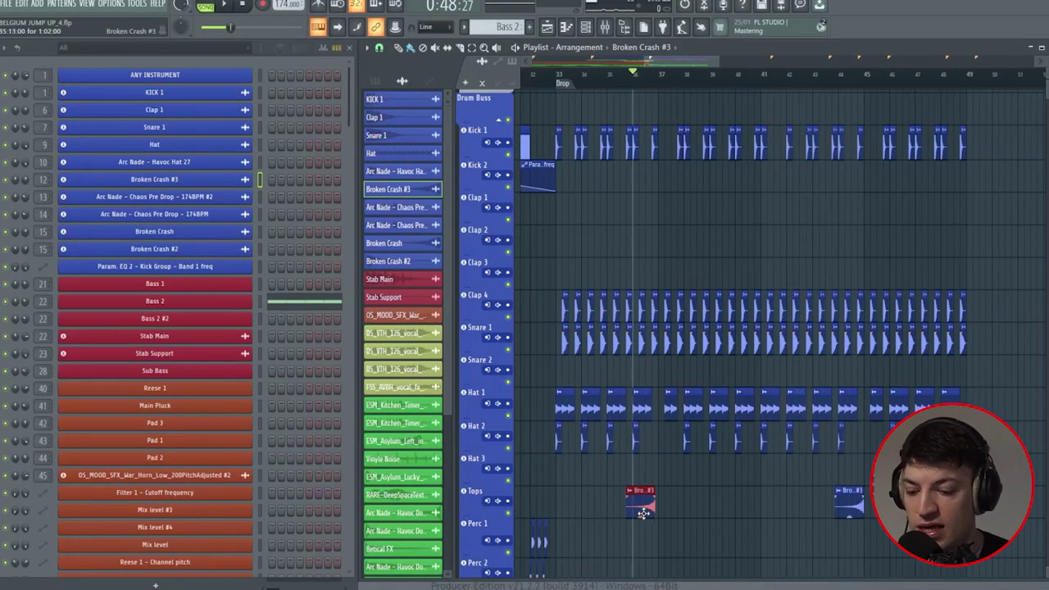
scroll(635, 75, up, 2)
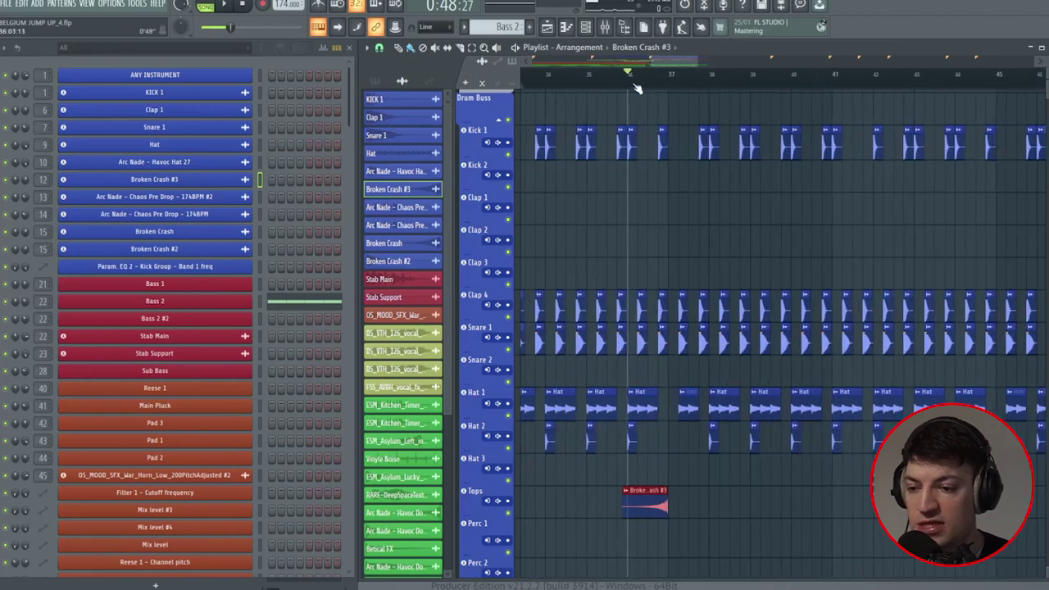
Open the mixer and inspect Fruity Blood Overdrive on the Kick Group insert
scroll(706, 67, down, 2)
key(F9)
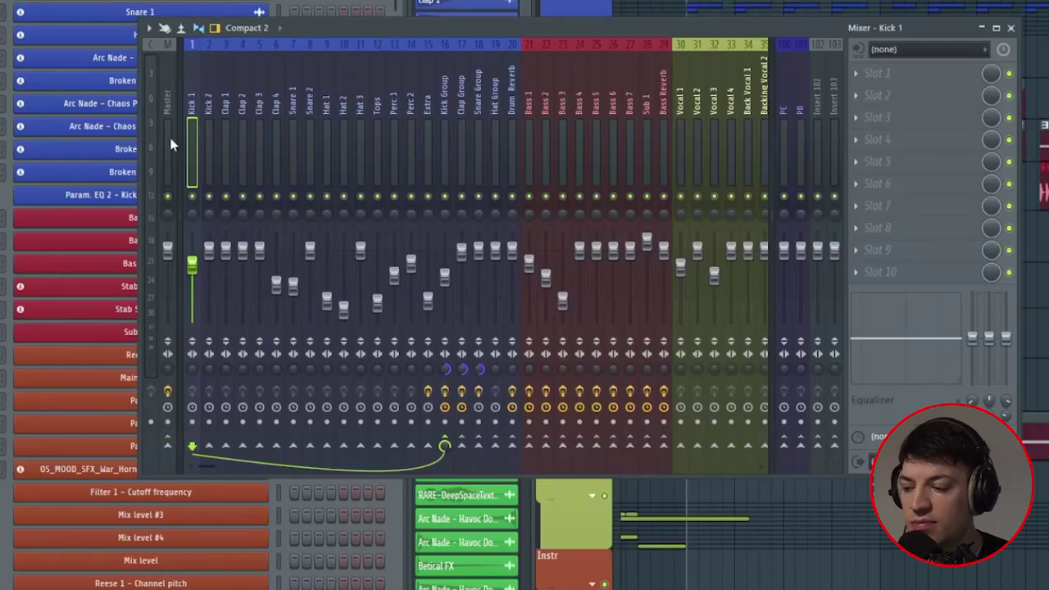
click(295, 145)
click(430, 137)
click(446, 135)
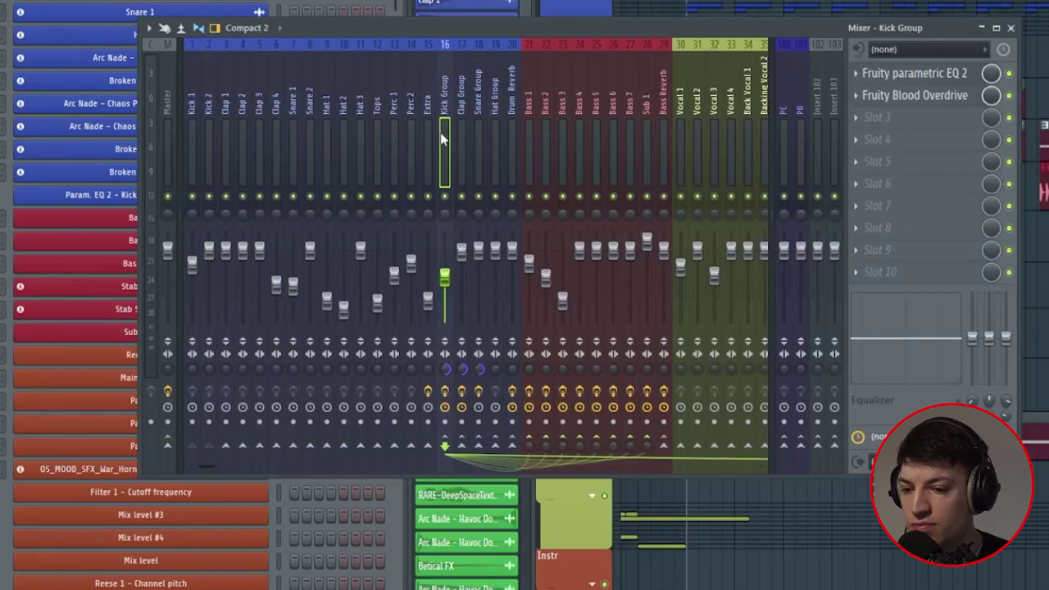
click(917, 96)
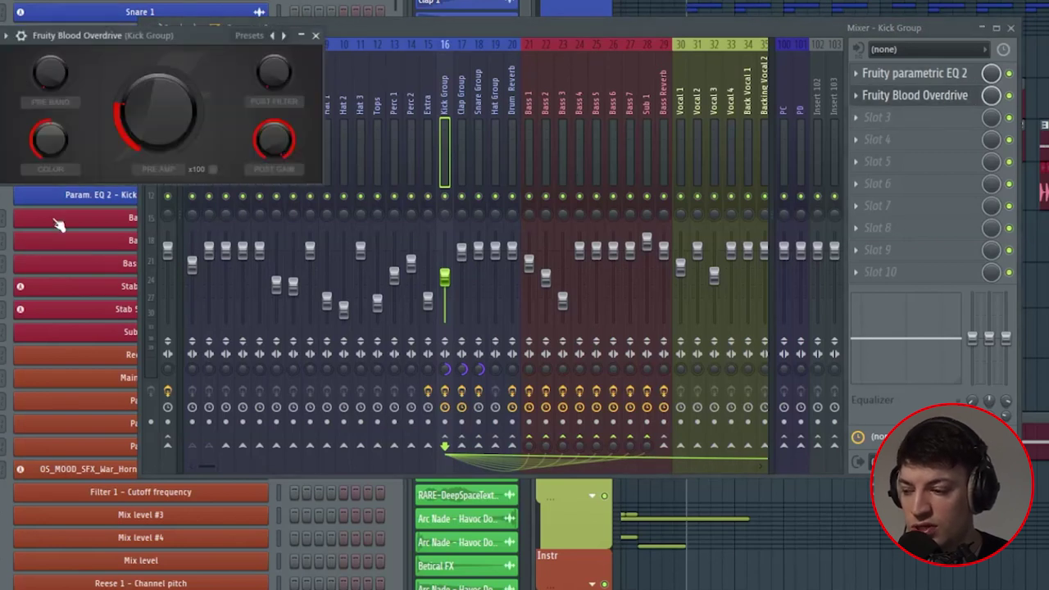
click(316, 36)
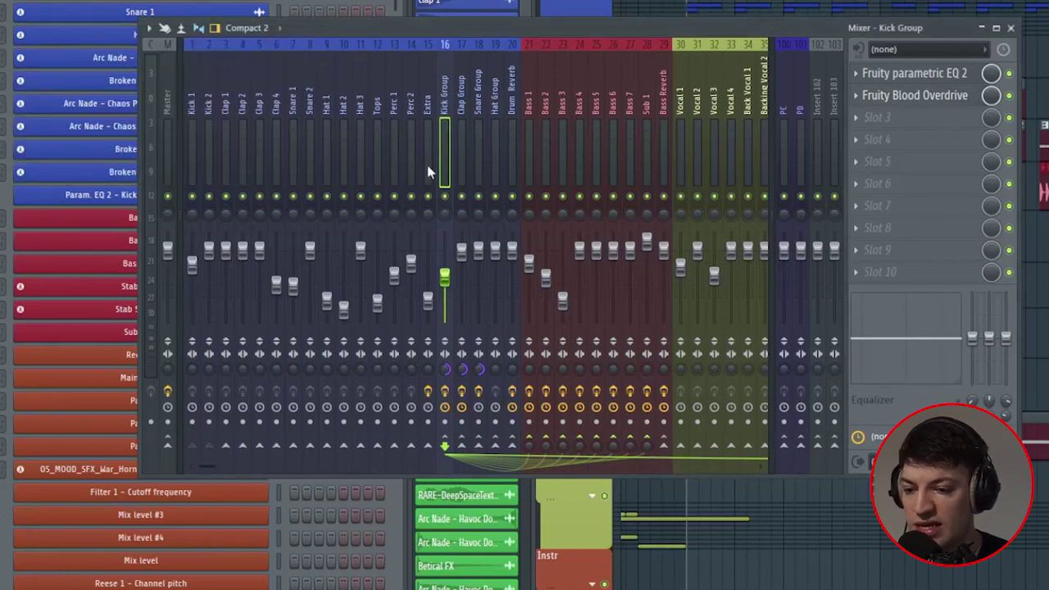
Check the Clap Group's Parametric EQ 2 and browse the other drum inserts
click(466, 99)
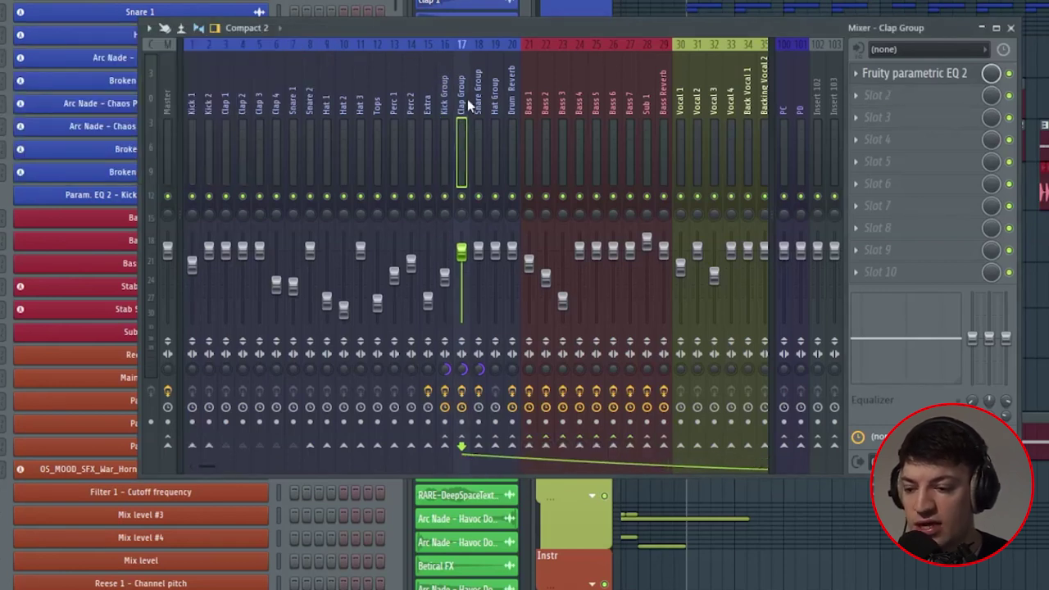
click(935, 74)
click(547, 73)
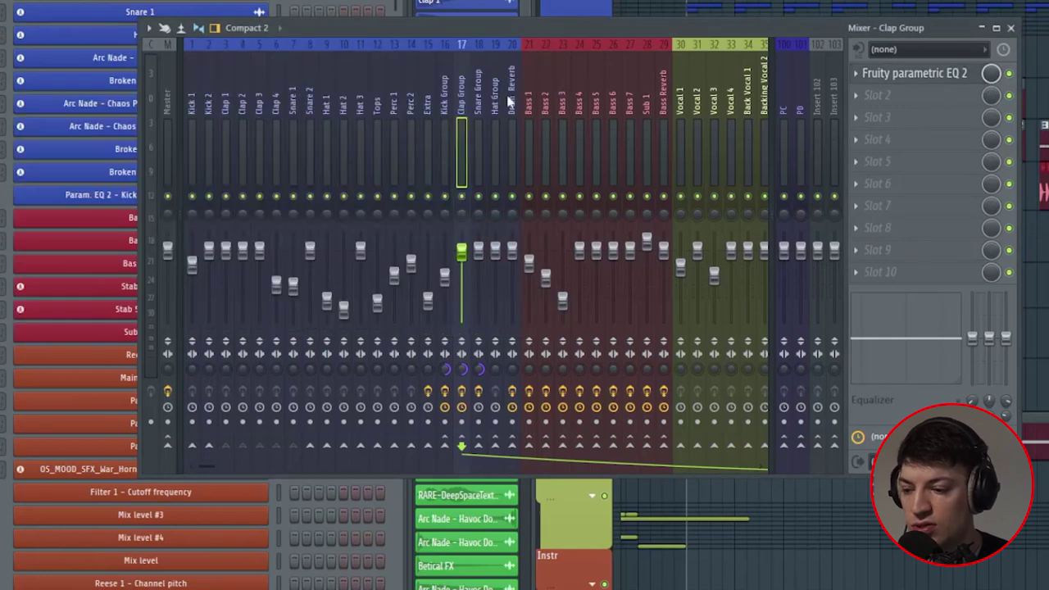
click(479, 103)
click(377, 129)
click(361, 134)
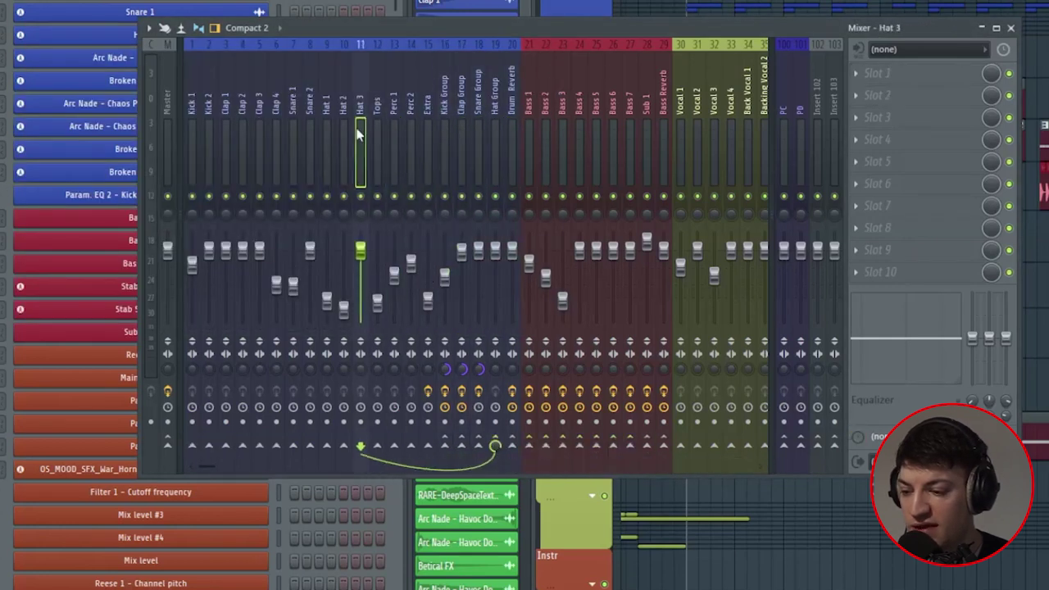
click(257, 138)
click(427, 135)
click(194, 135)
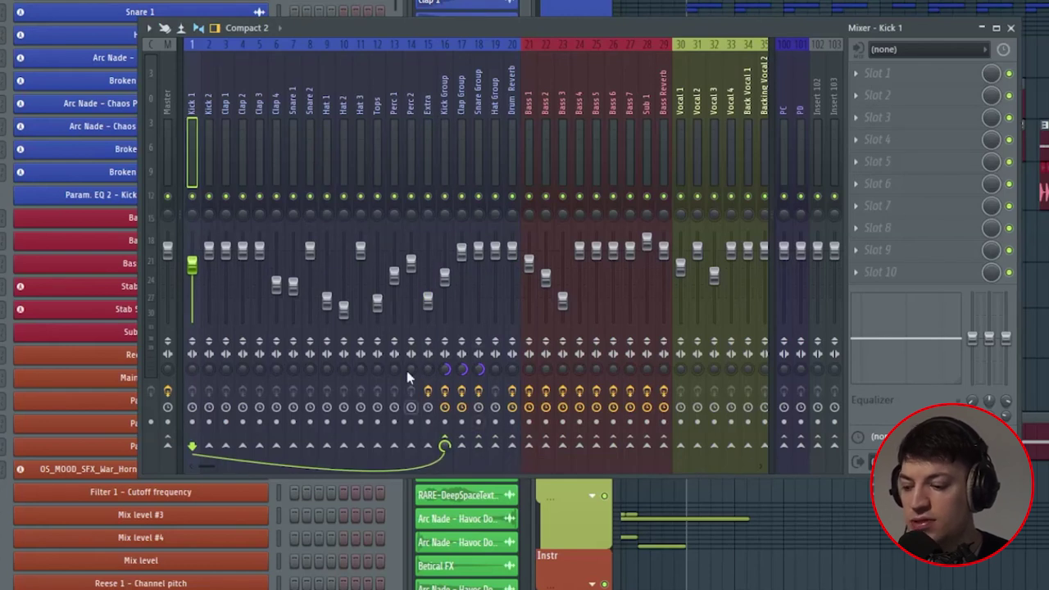
click(444, 123)
click(463, 121)
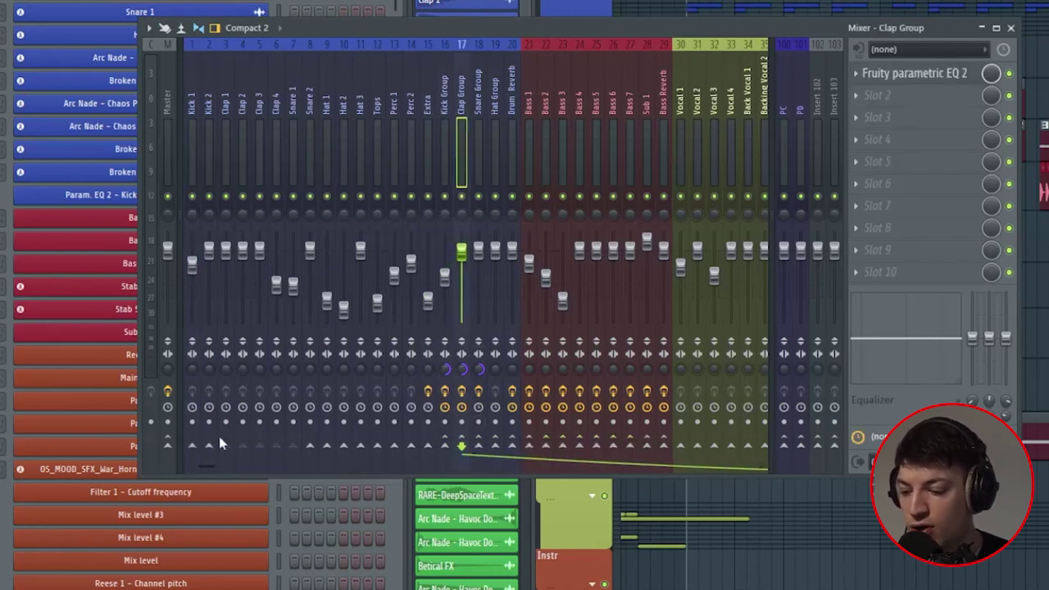
Inspect Saturn 2 and Pro-L 2 on the Drum Buss, then close the mixer
click(230, 466)
click(450, 131)
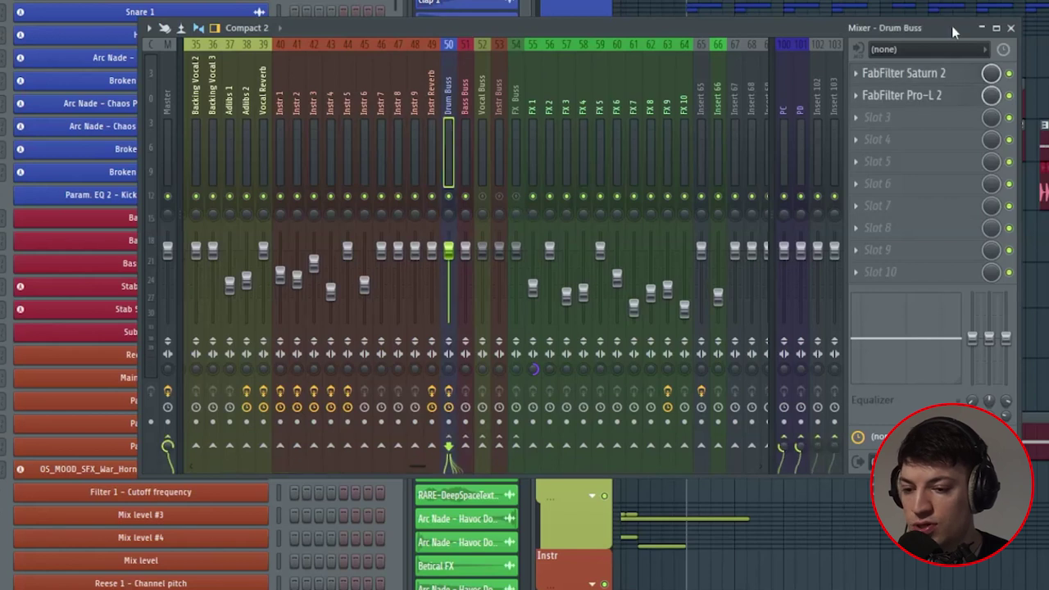
click(902, 73)
click(666, 95)
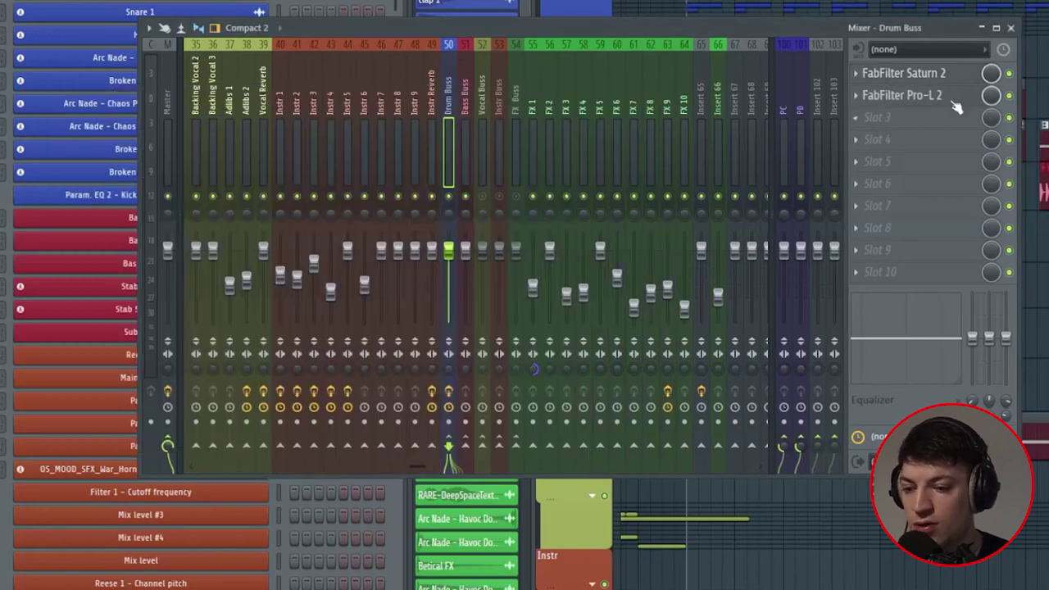
click(934, 96)
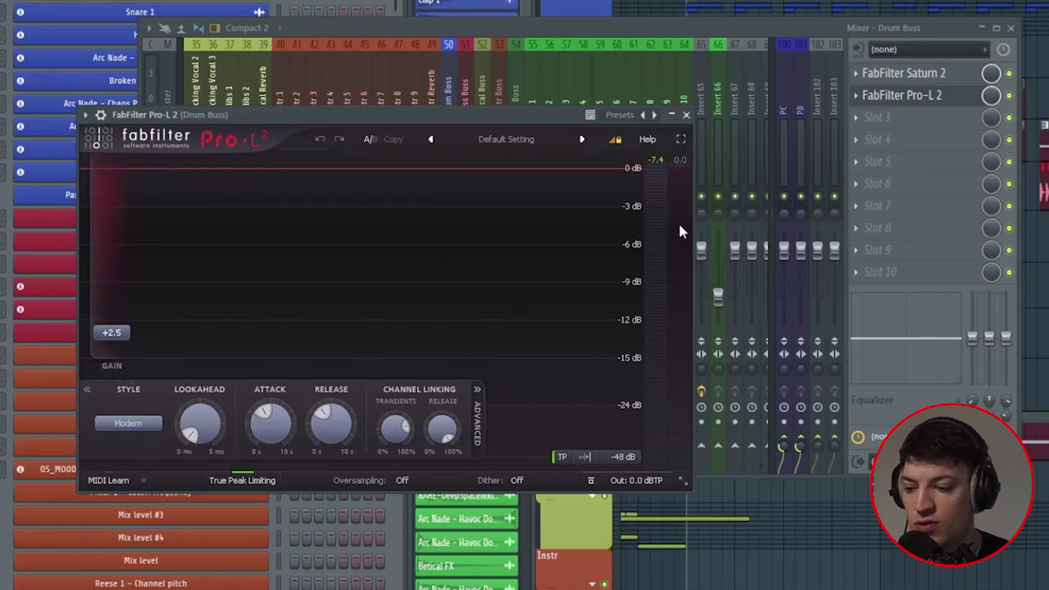
click(687, 114)
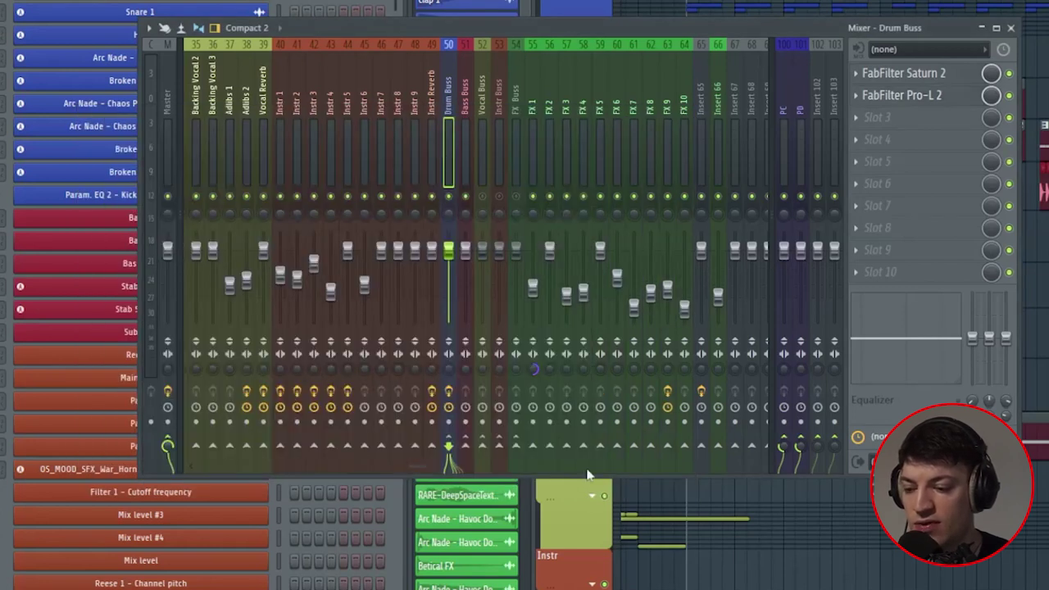
click(1012, 29)
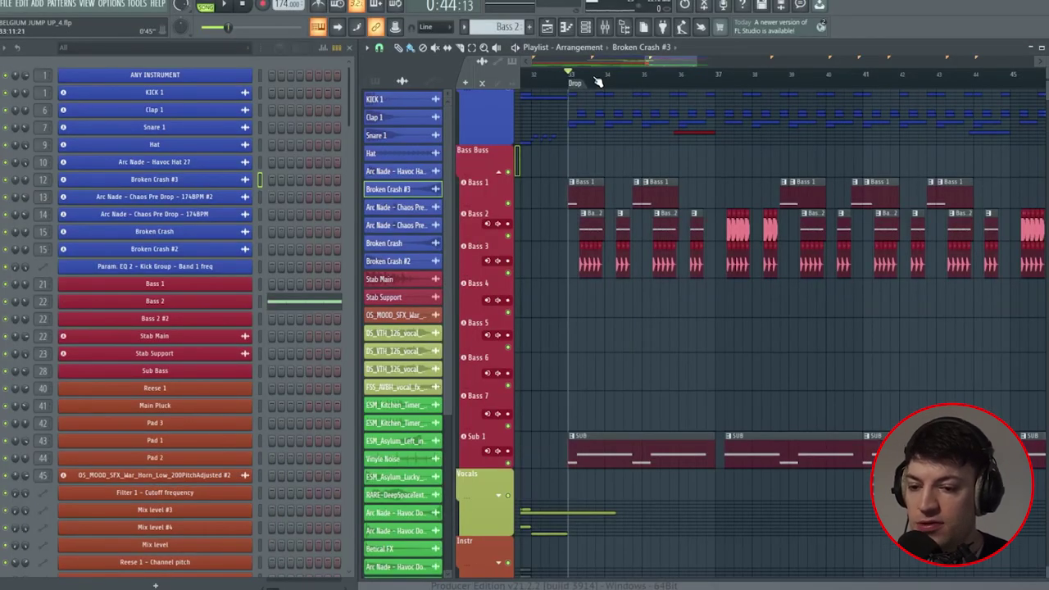
Play the drop, then solo Bass 1 with Alt+S and play it alone
scroll(599, 82, up, 2)
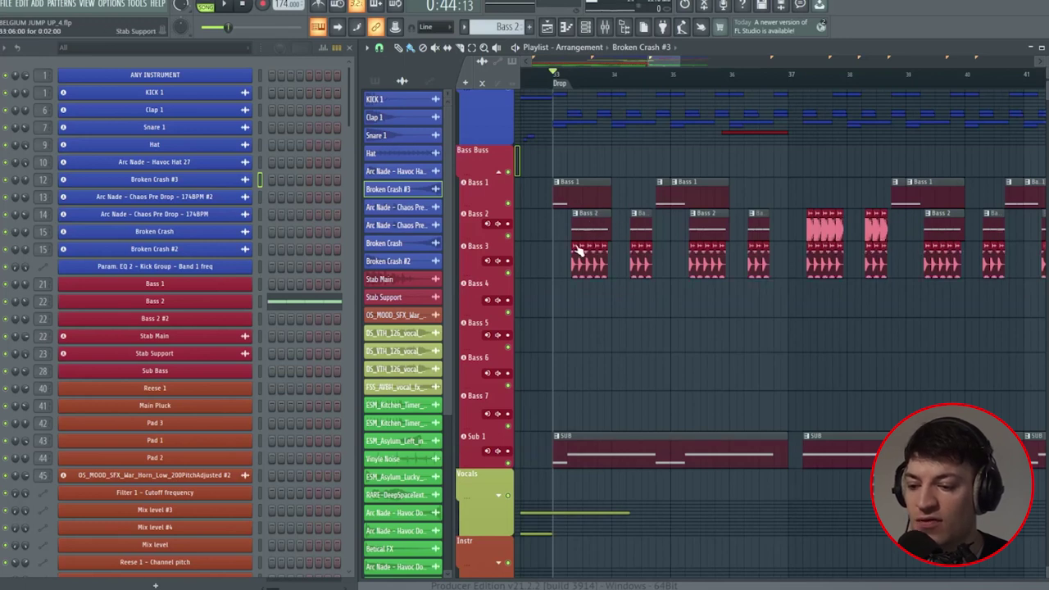
key(space)
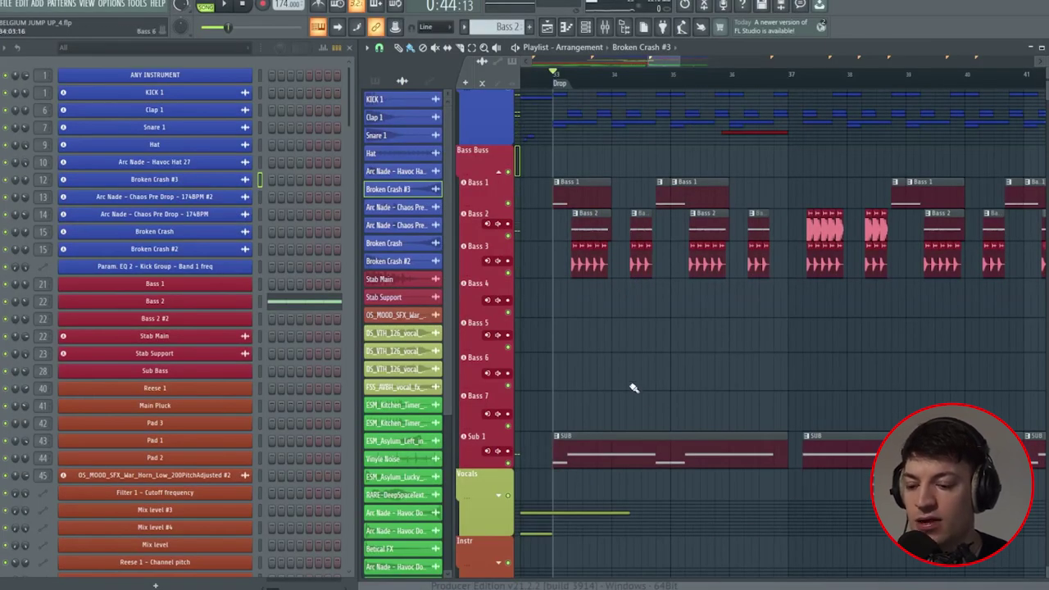
key(alt+s)
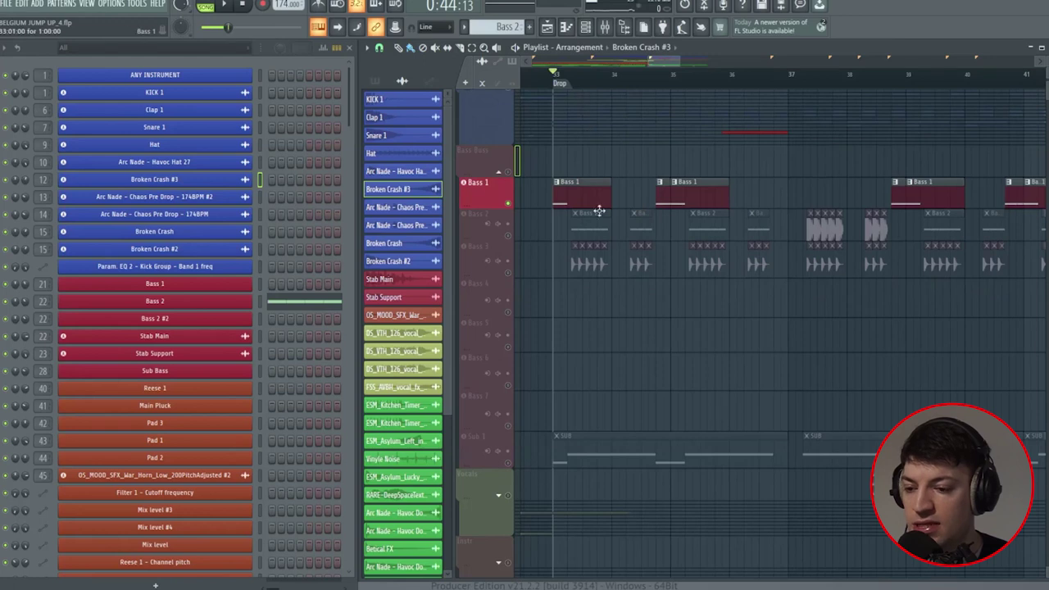
key(space)
key(space)
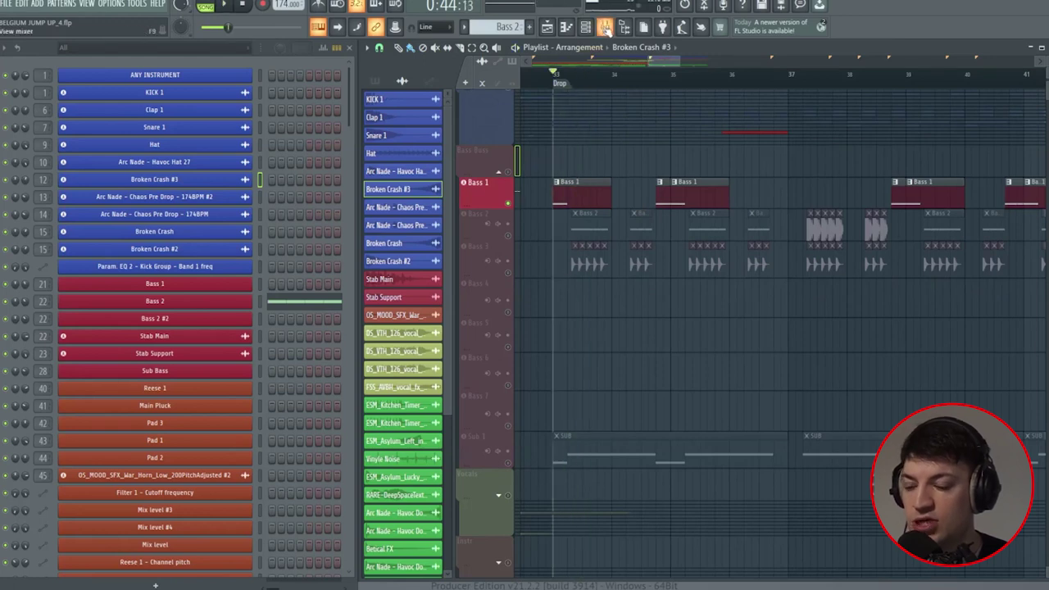
Open Serum on the Bass 1 channel and view oscillator A's wavetable in the table editor
click(588, 189)
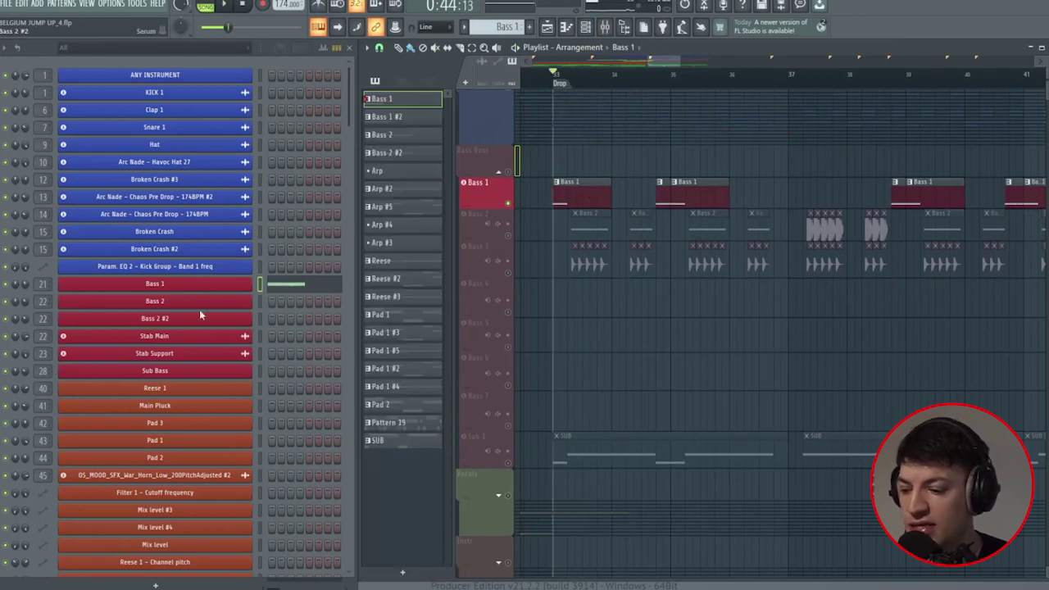
click(218, 289)
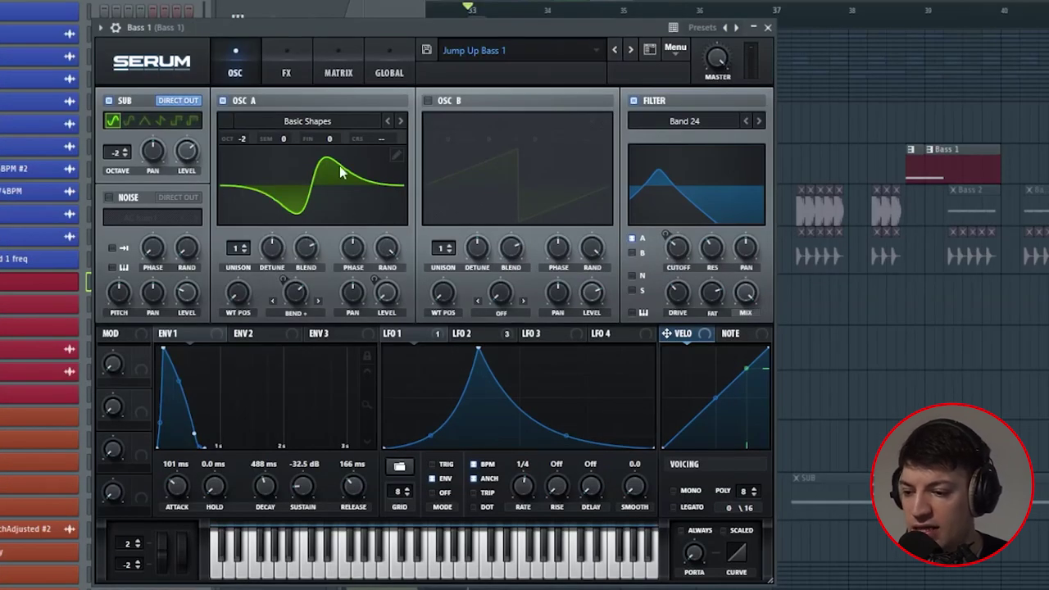
click(397, 157)
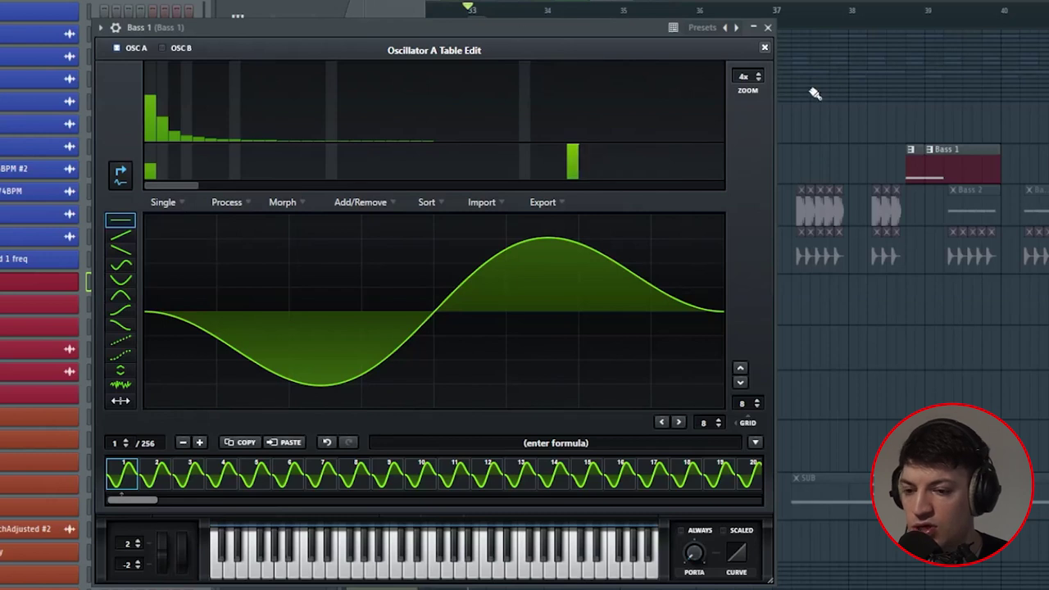
click(765, 47)
click(388, 152)
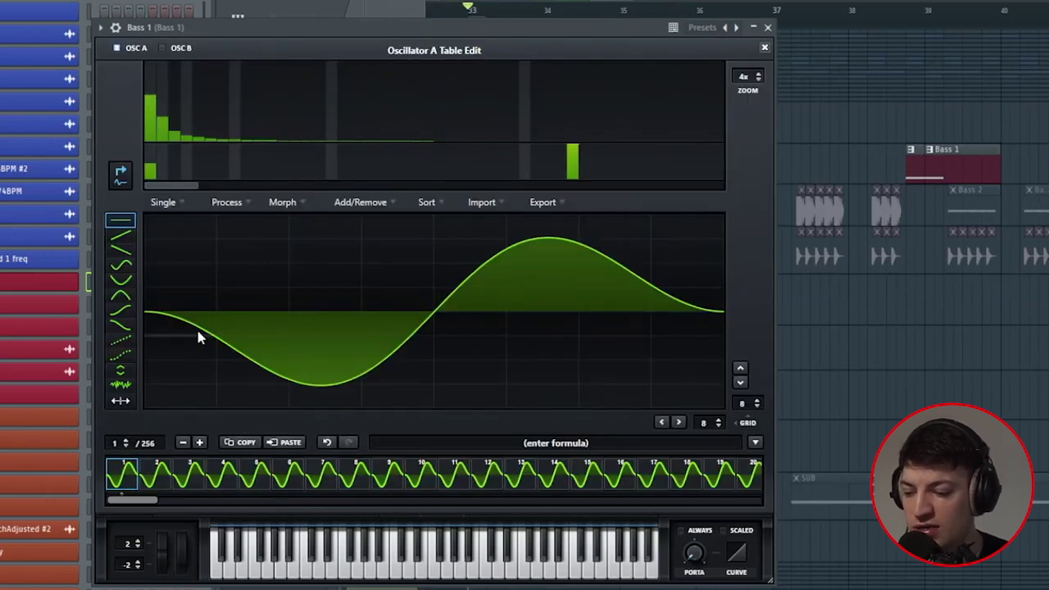
Set oscillator A's wavetable position to 176 and turn off the sub oscillator
key(Escape)
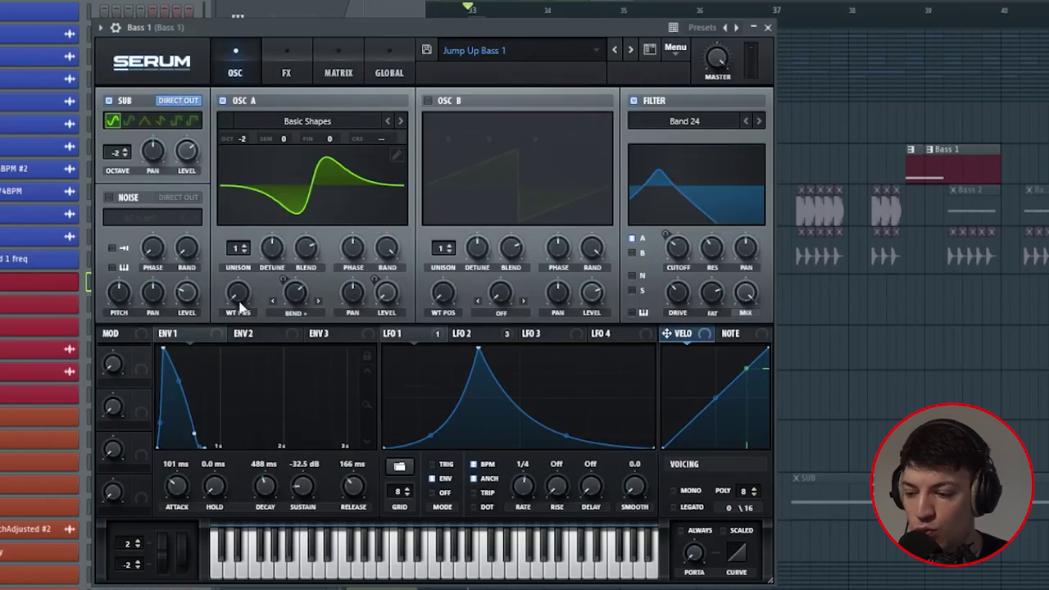
drag(236, 310, 278, 135)
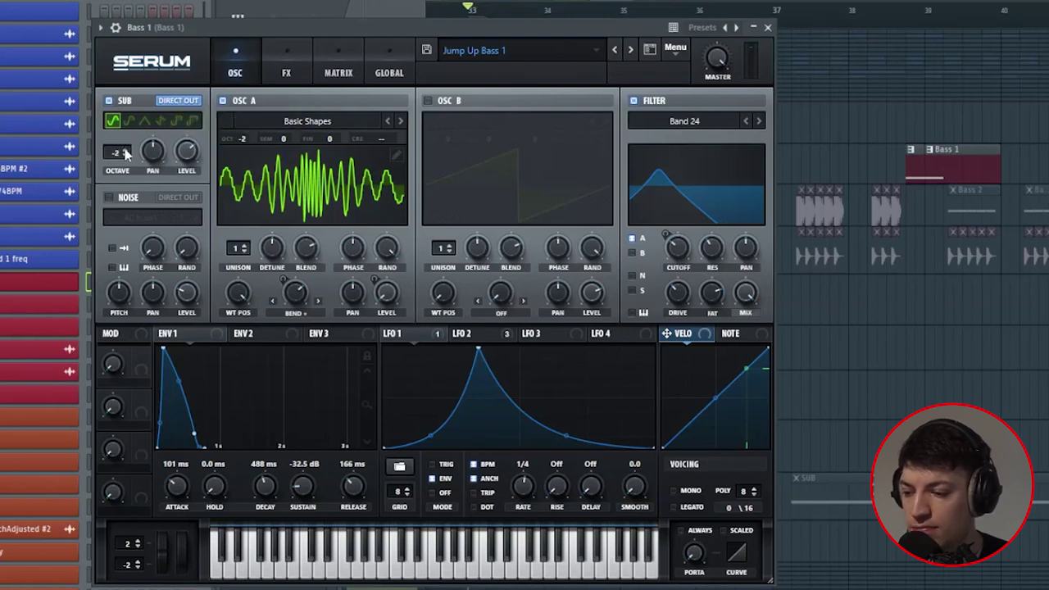
click(107, 101)
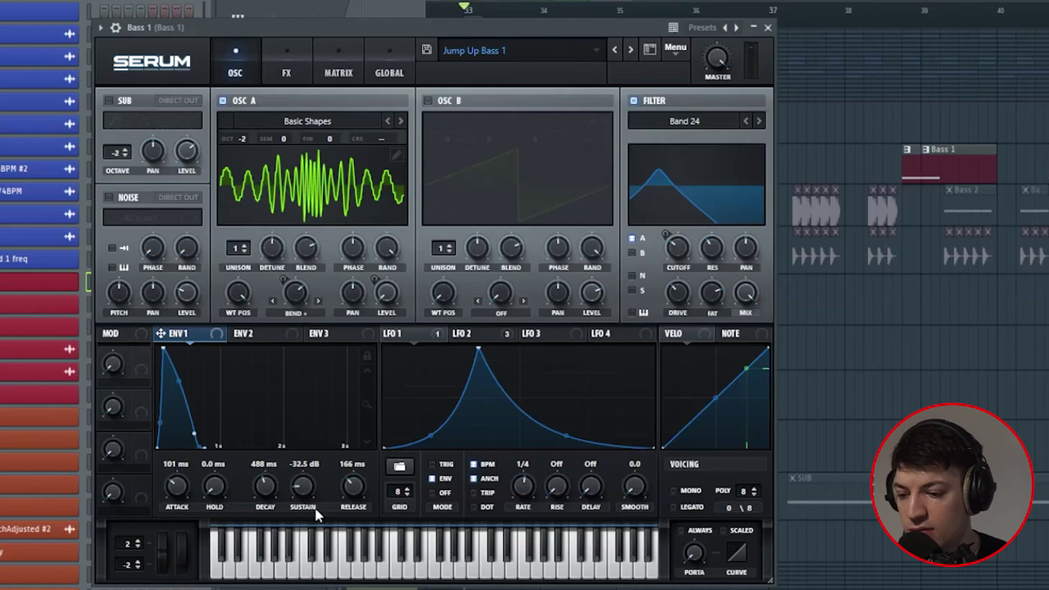
right_click(379, 297)
click(382, 298)
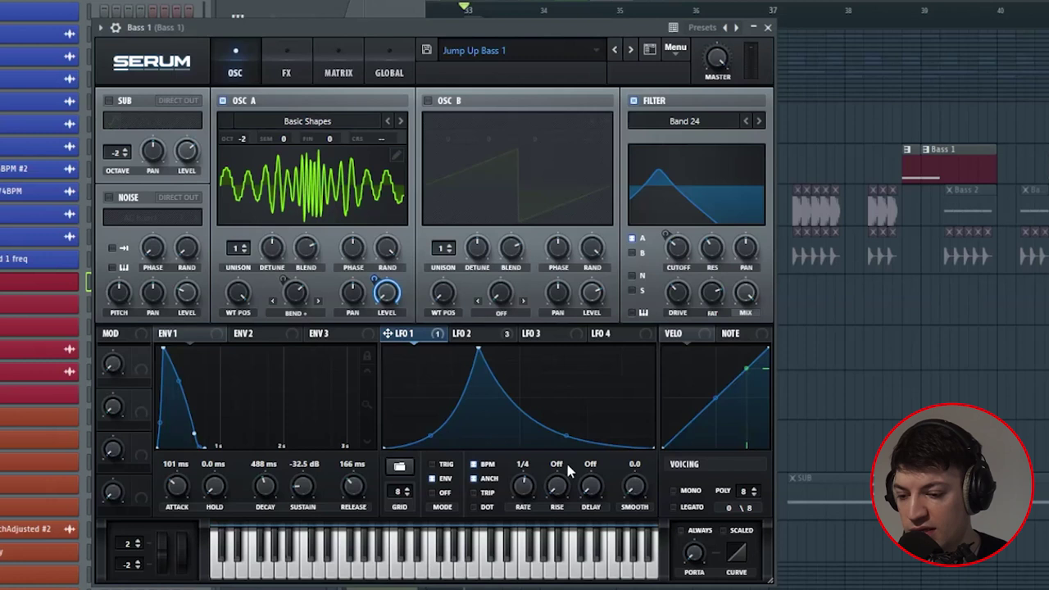
Check LFO 2's ramp shape and filter types, then scroll the FX rack to reveal the EQ
click(471, 339)
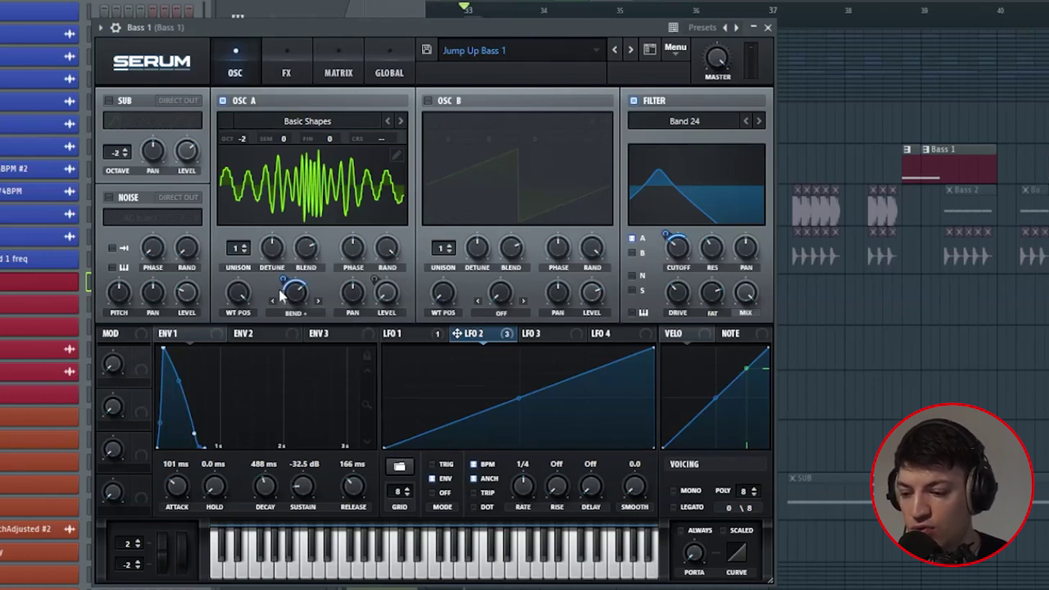
mouse_move(295, 299)
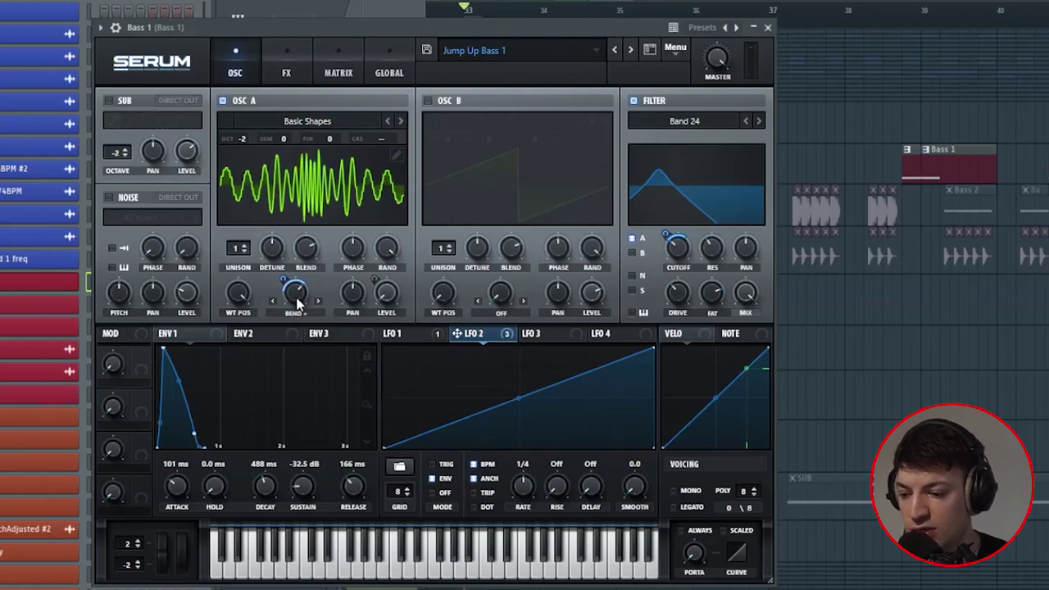
click(687, 122)
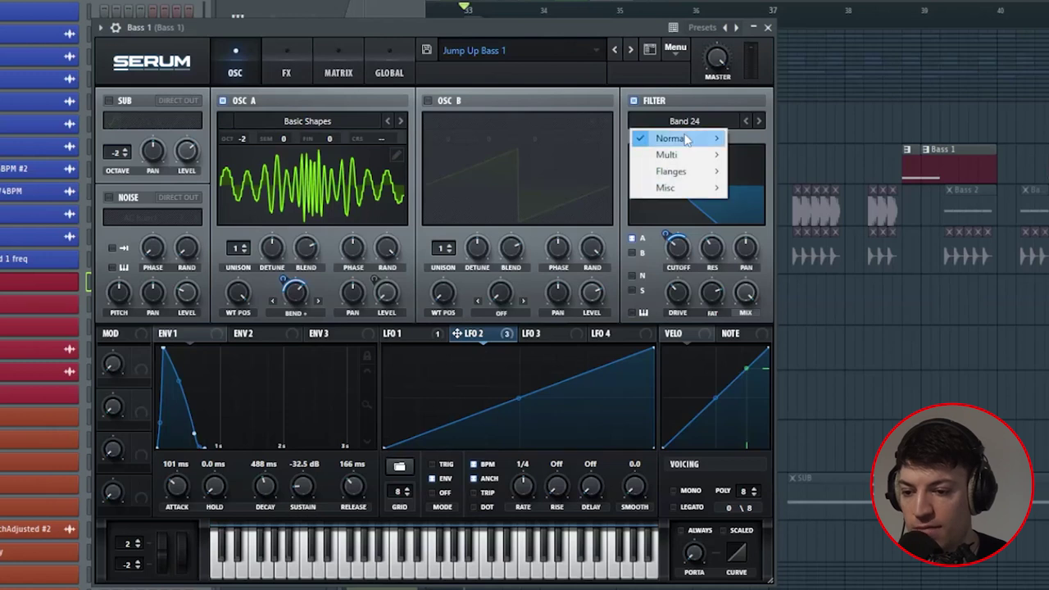
click(597, 17)
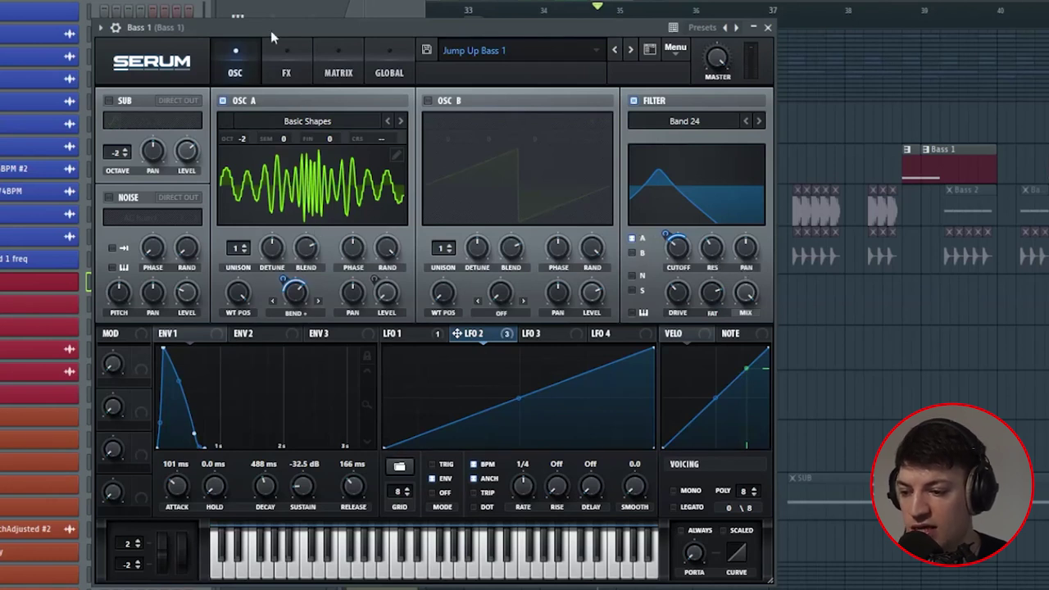
click(286, 64)
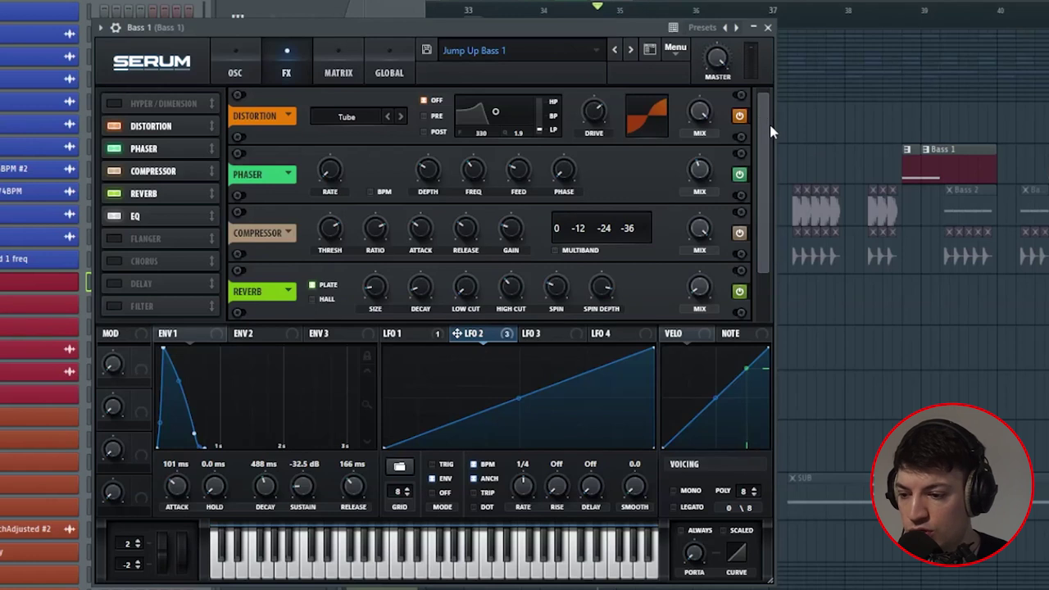
drag(770, 125, 672, 153)
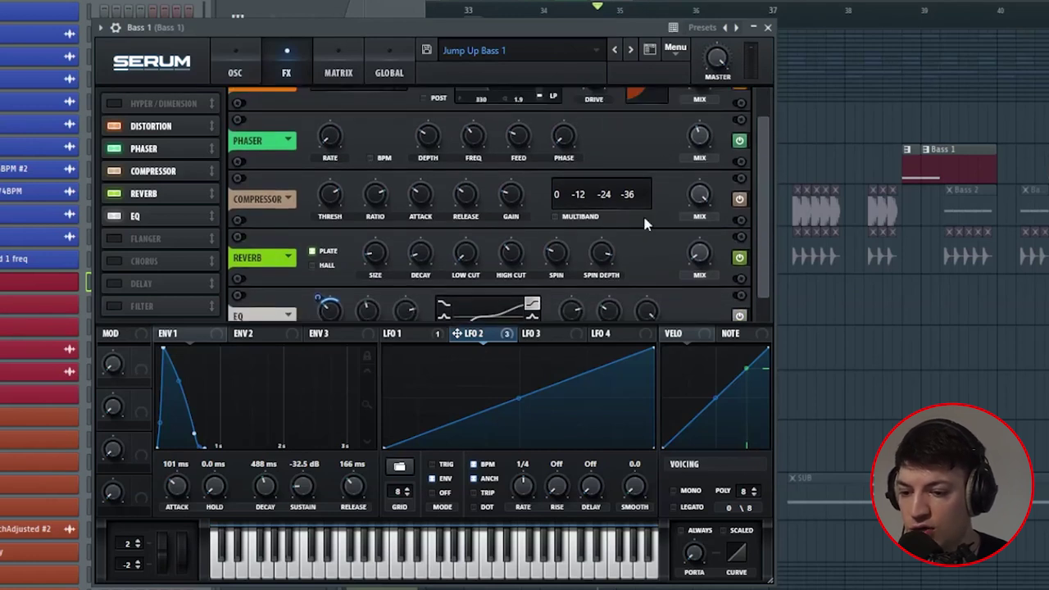
scroll(734, 218, down, 1)
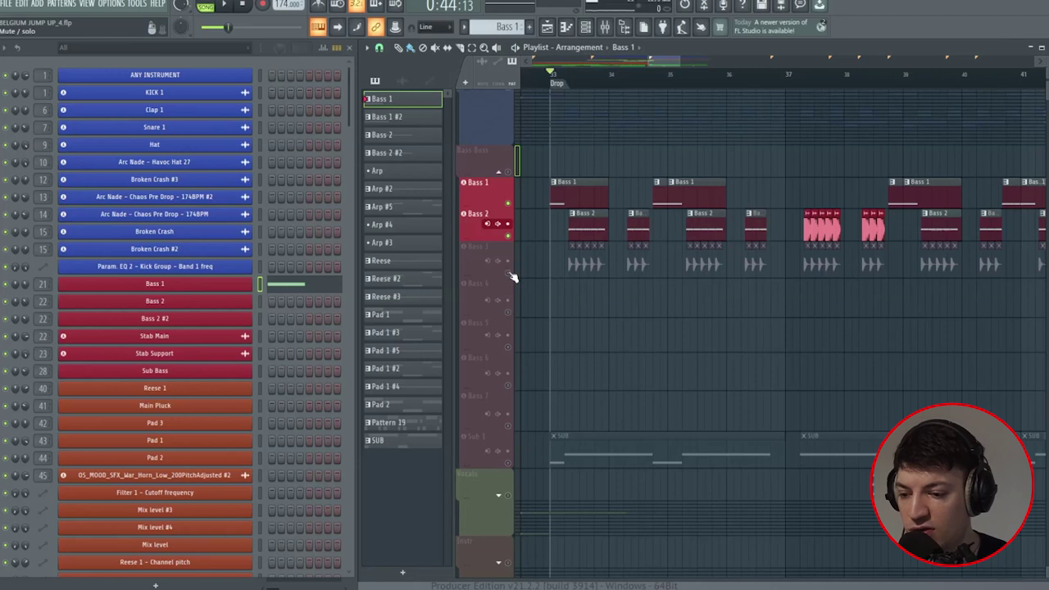
Play the drop, unmute Bass 2, mute the Bass 3 stab, then open Bass 2's Serum
scroll(544, 230, up, 4)
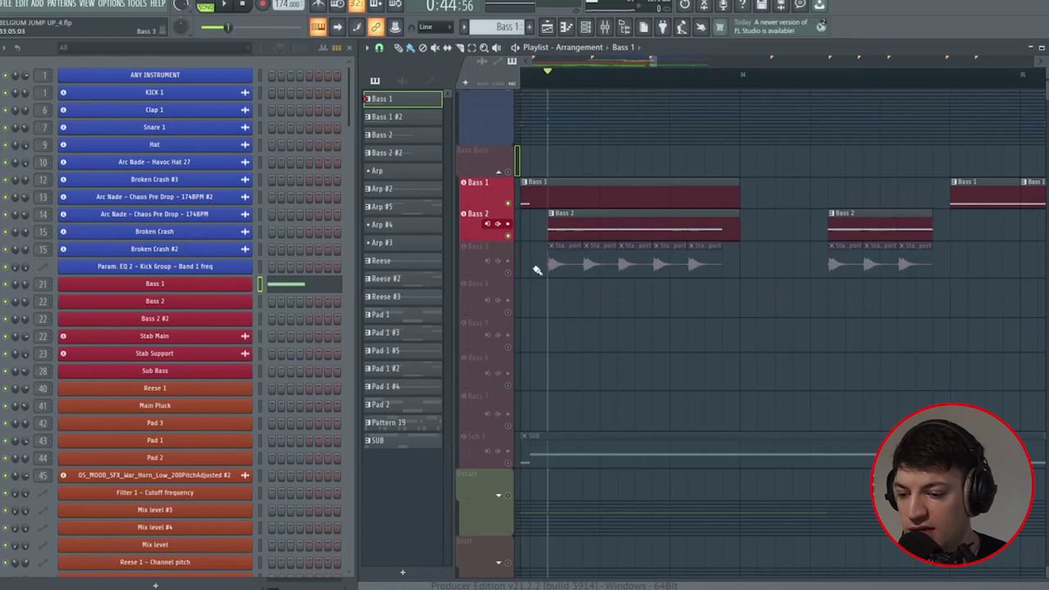
key(space)
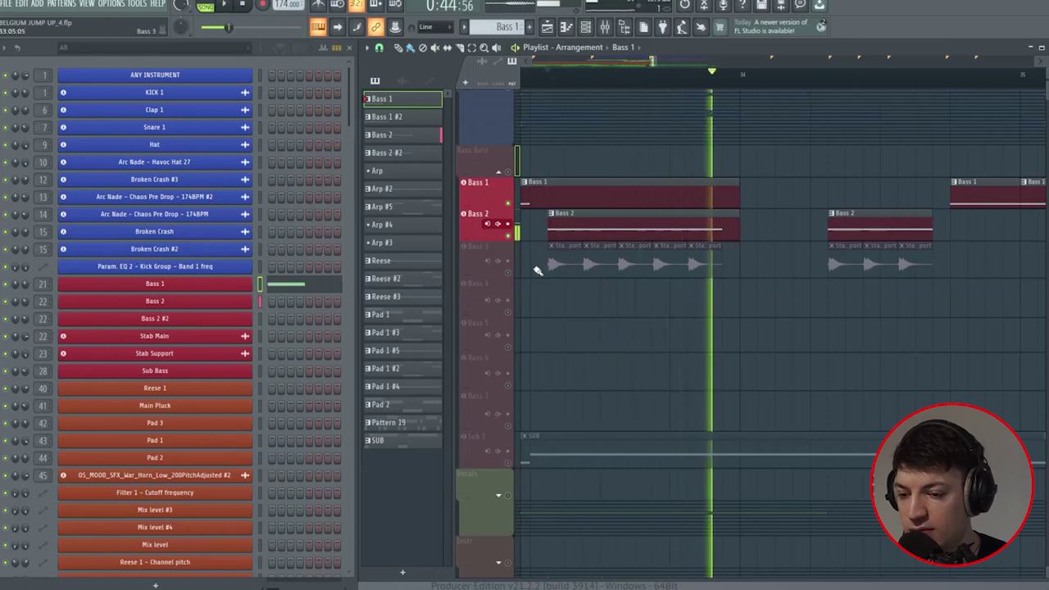
key(space)
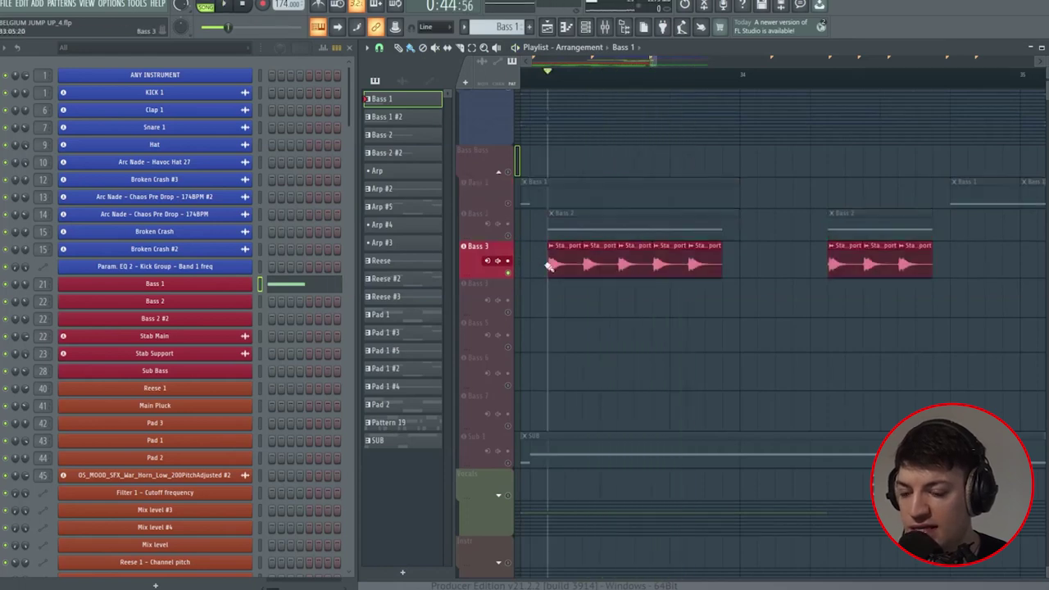
click(549, 266)
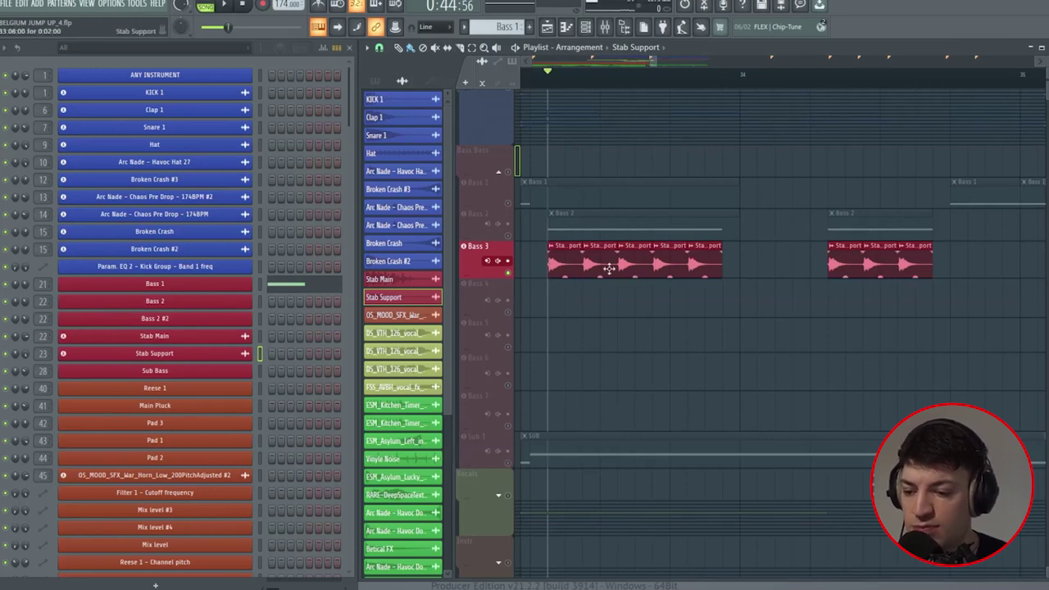
click(509, 236)
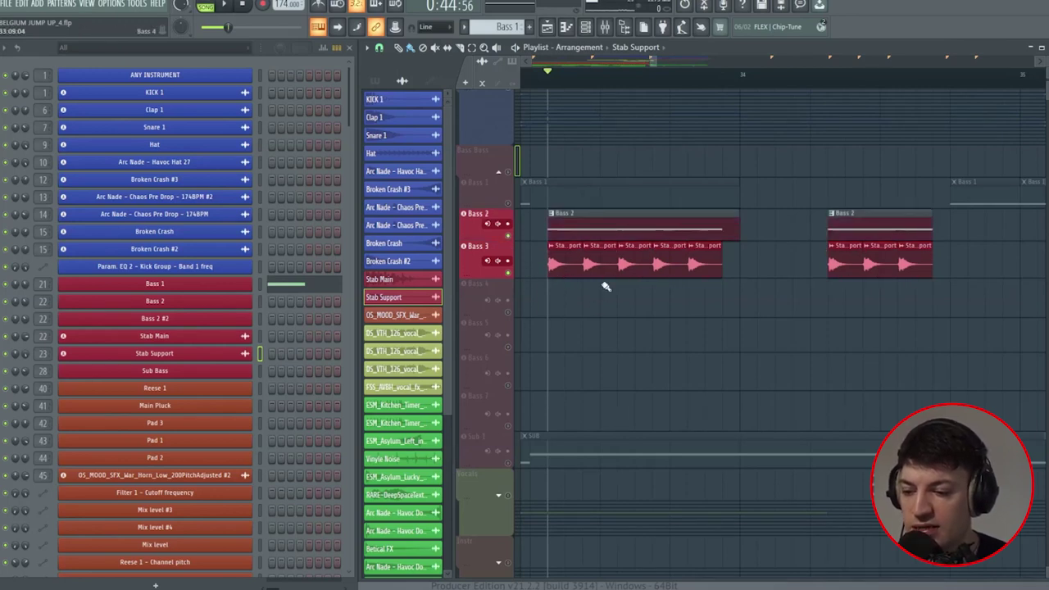
key(space)
key(space)
click(508, 273)
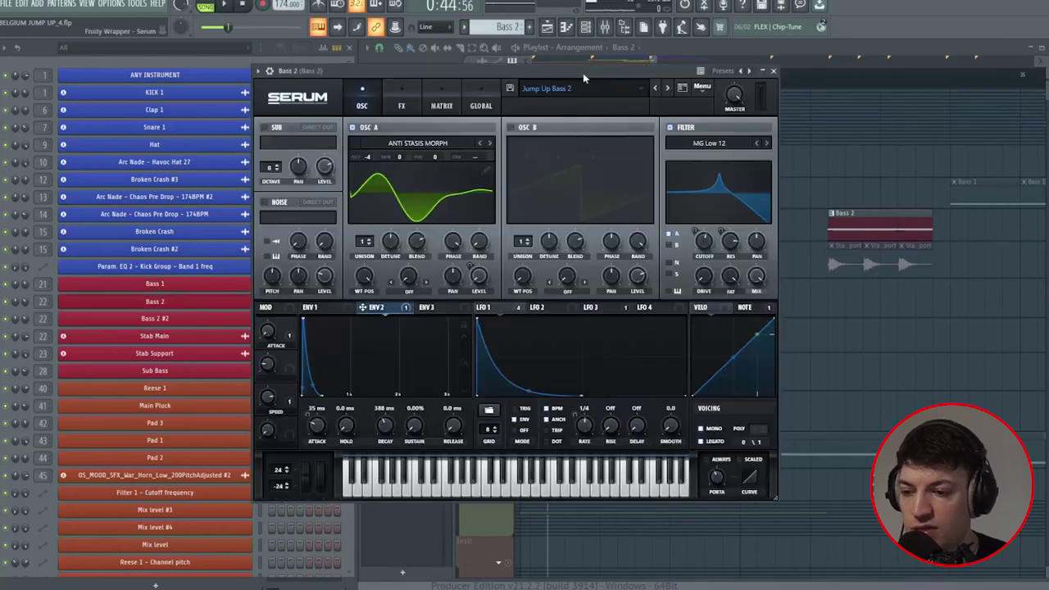
double_click(577, 234)
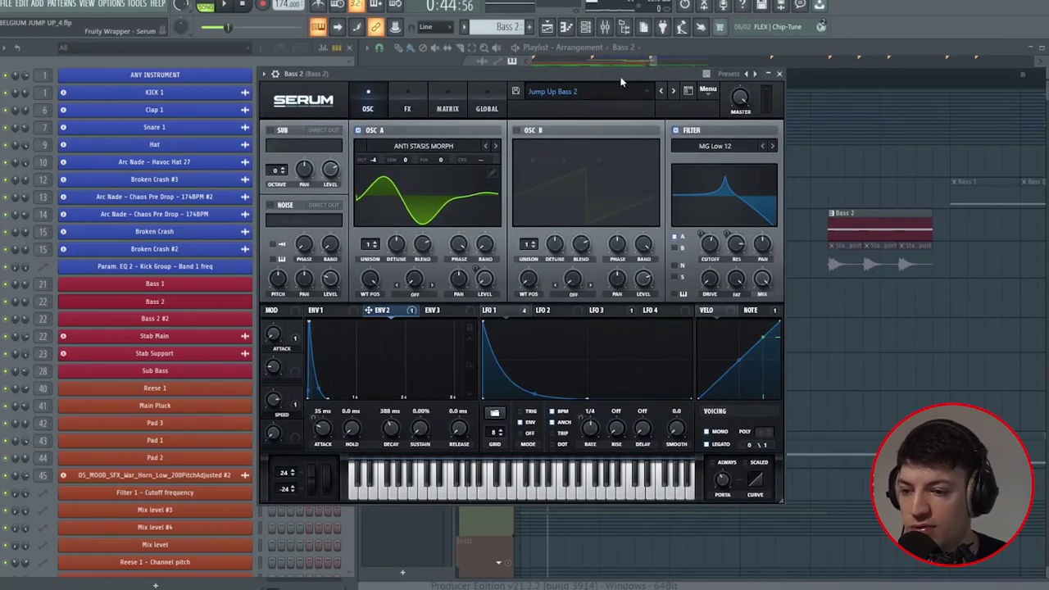
Review Bass 2's FX chain and move oscillator A to a different wavetable frame
drag(623, 74, 615, 80)
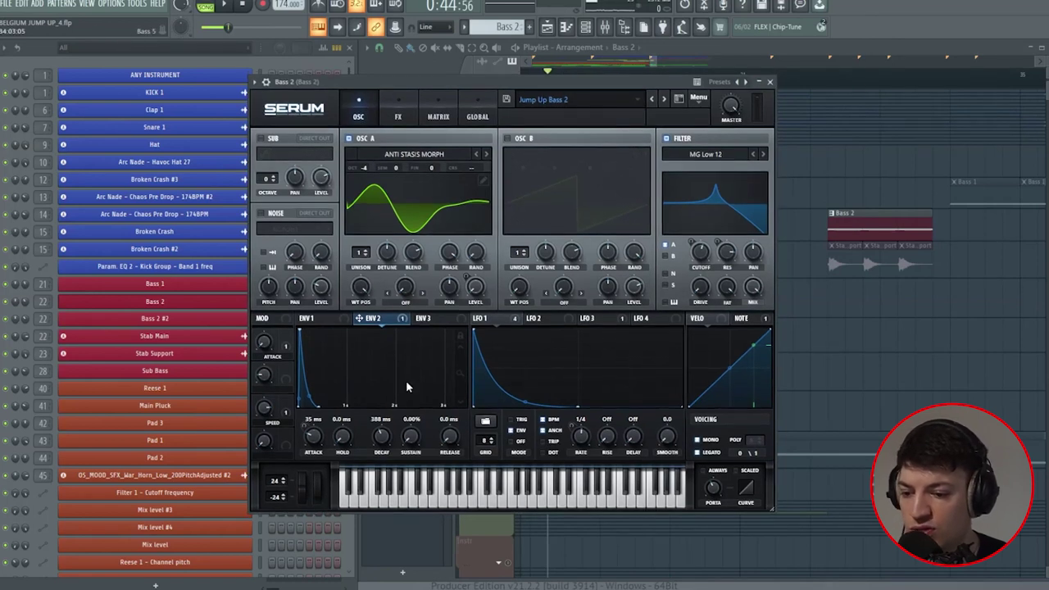
click(398, 113)
click(358, 114)
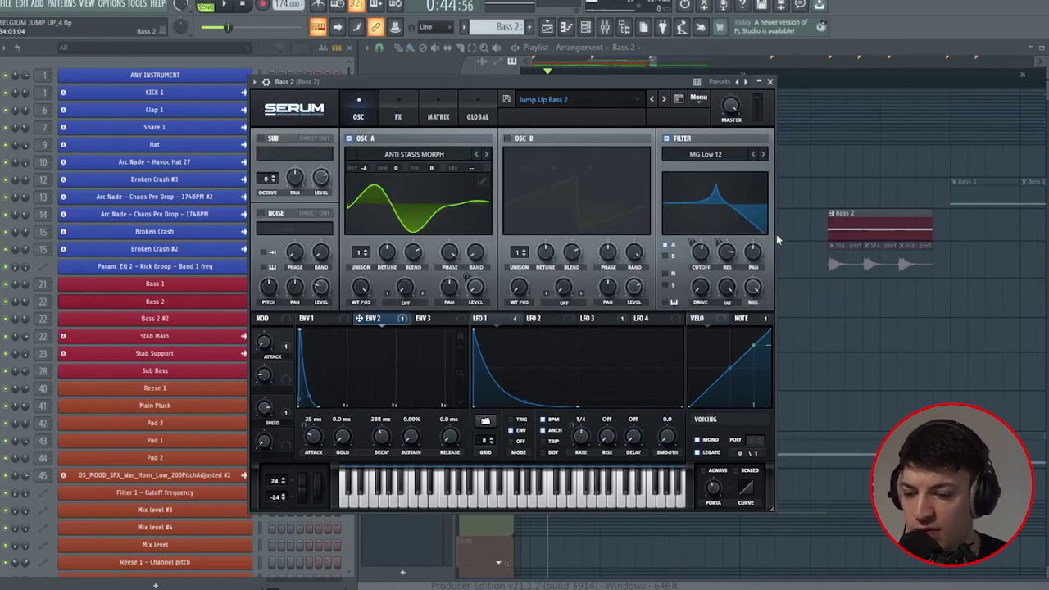
drag(506, 82, 524, 79)
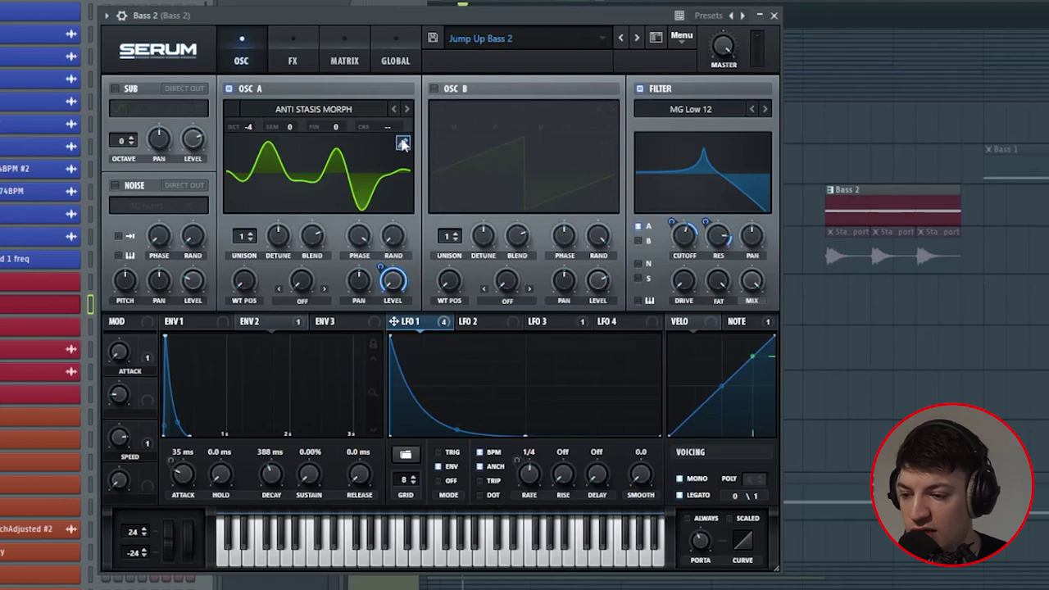
click(402, 143)
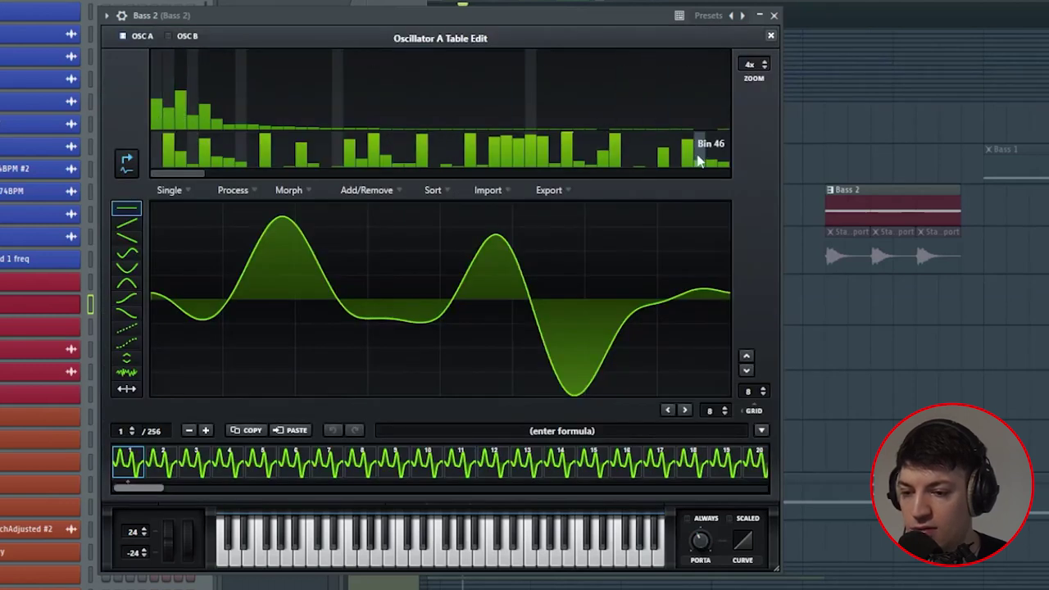
click(771, 36)
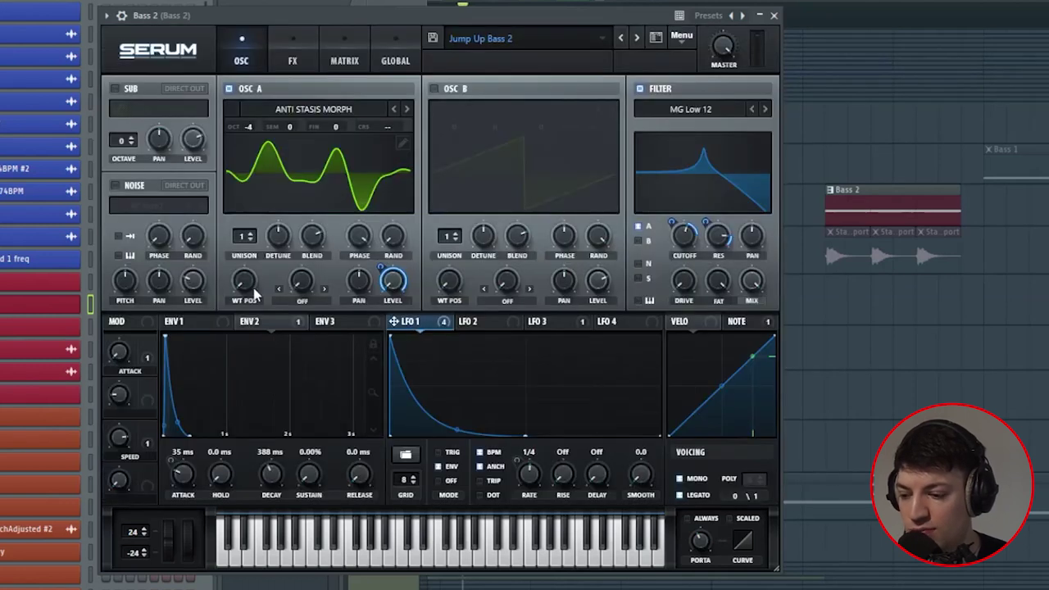
drag(255, 293, 255, 275)
click(402, 144)
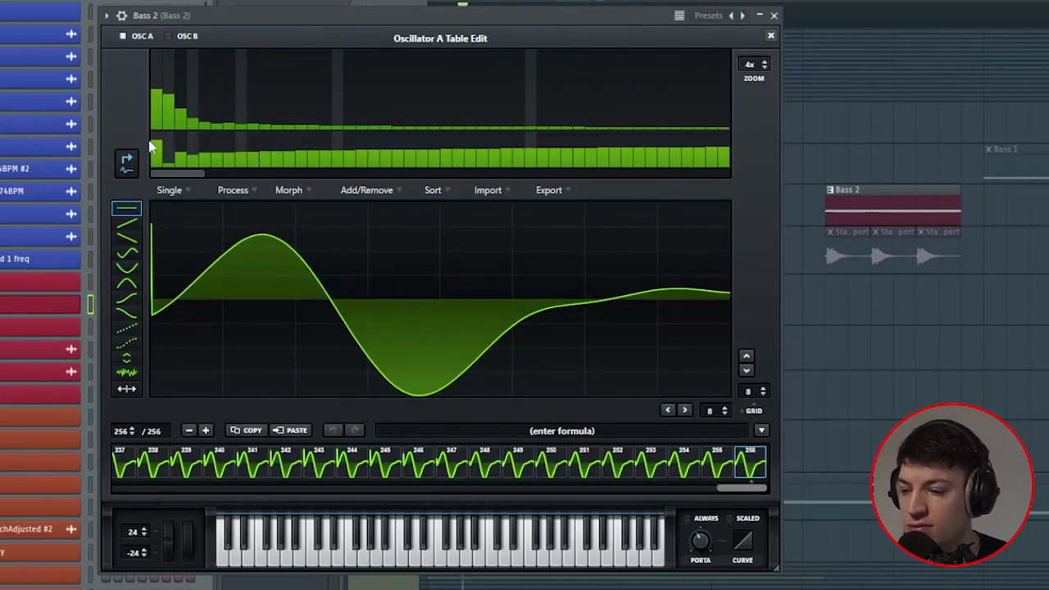
click(772, 36)
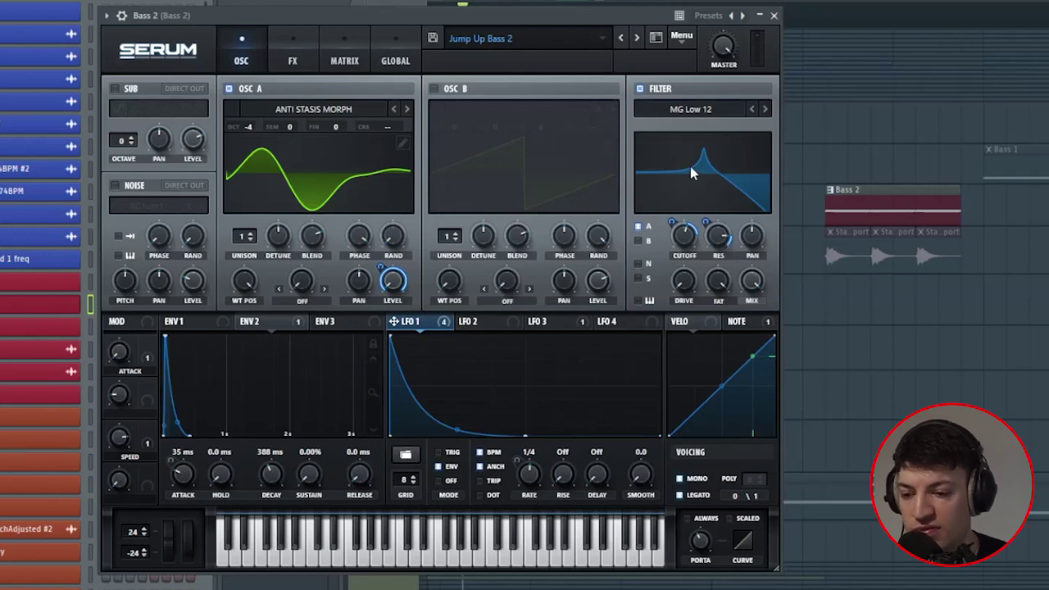
Lower the filter resonance to 31% and browse the Normal filter types
drag(717, 236, 697, 426)
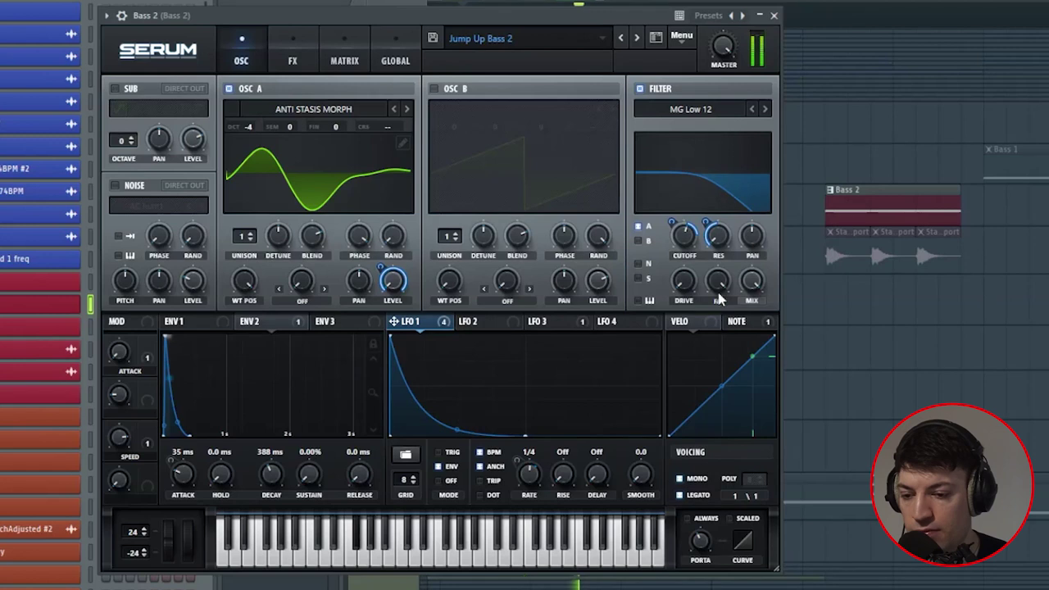
right_click(721, 245)
click(712, 187)
click(691, 109)
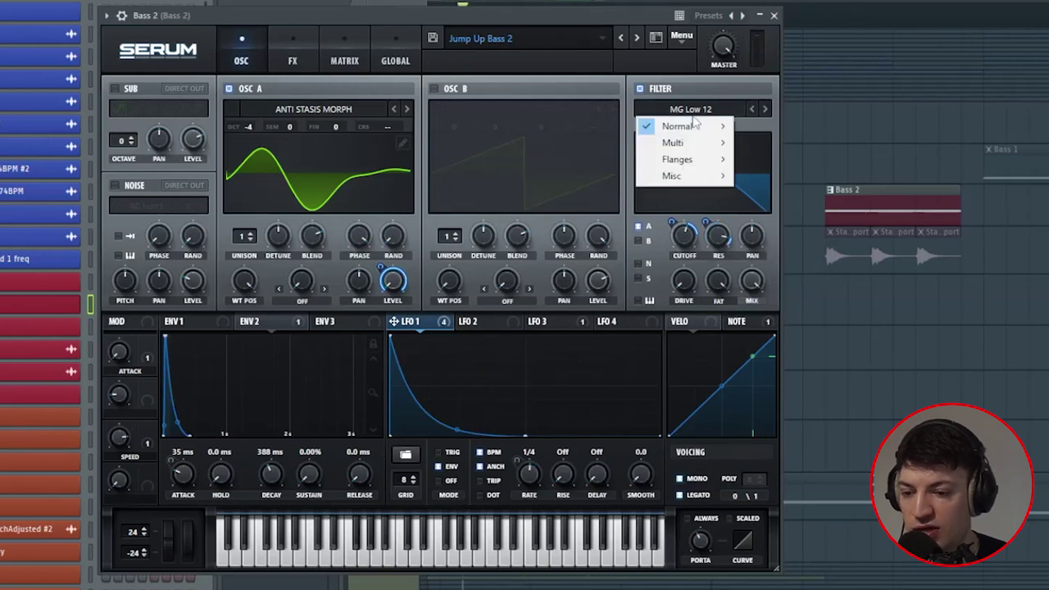
On Bass 2's FX, route LFO 1 to compressor THRESH and ENV 2 to EQ FREQ, clearing LFO 3's destinations
click(687, 114)
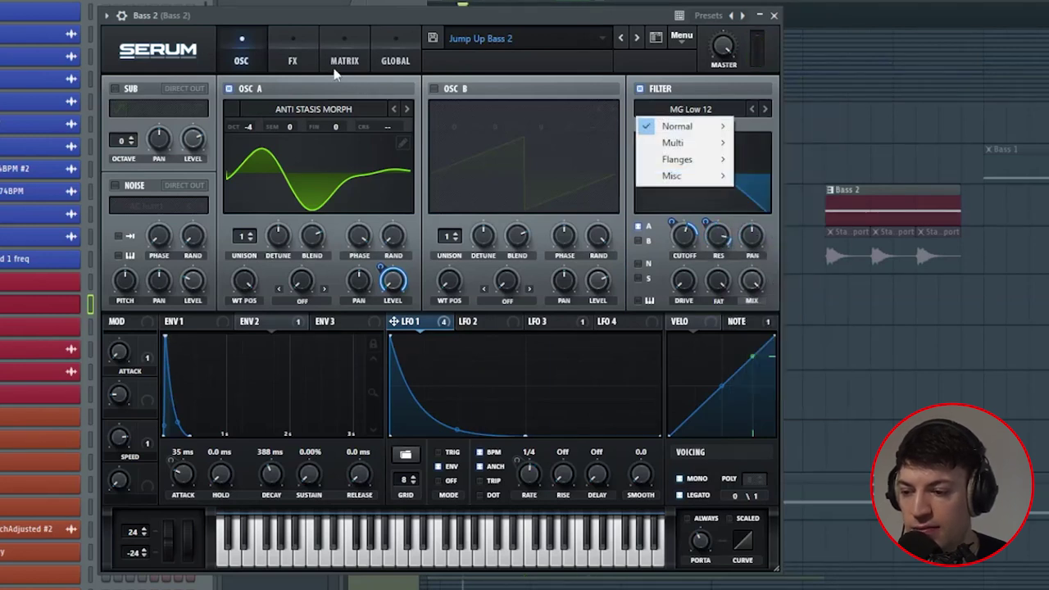
click(292, 55)
mouse_move(465, 109)
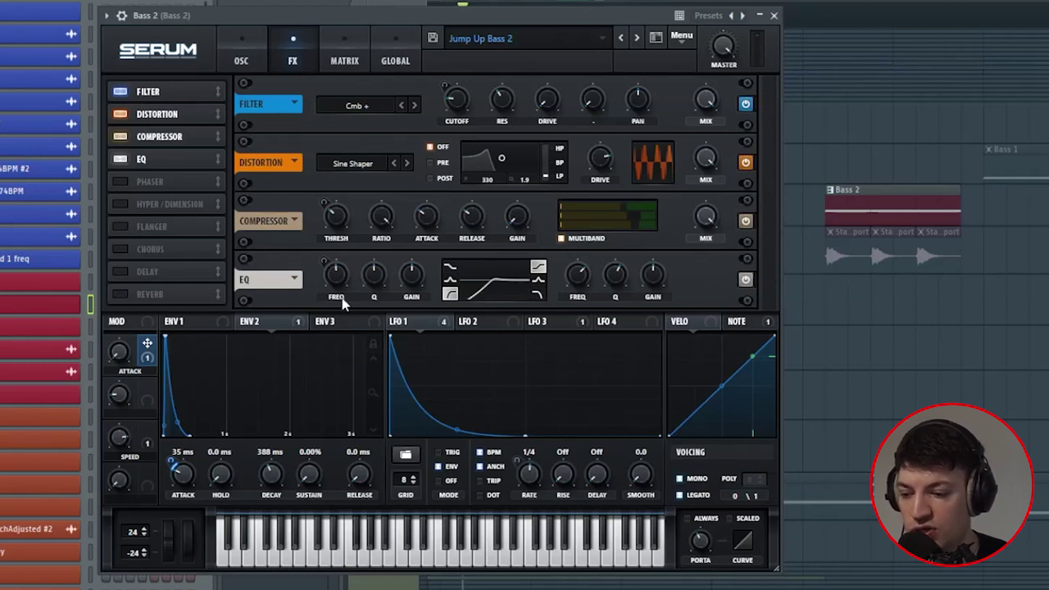
drag(393, 322, 346, 234)
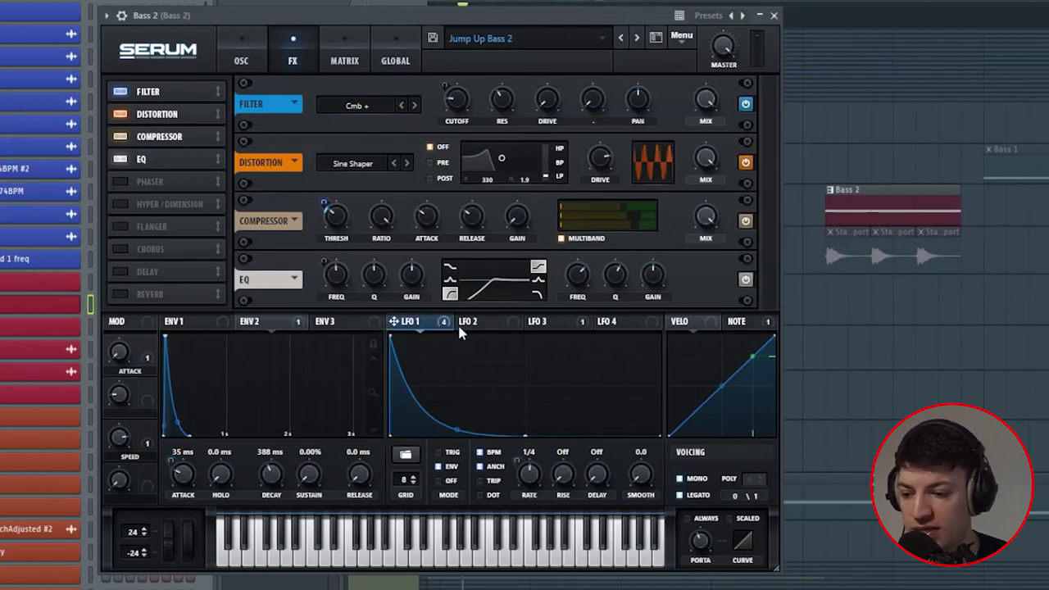
right_click(531, 324)
click(579, 374)
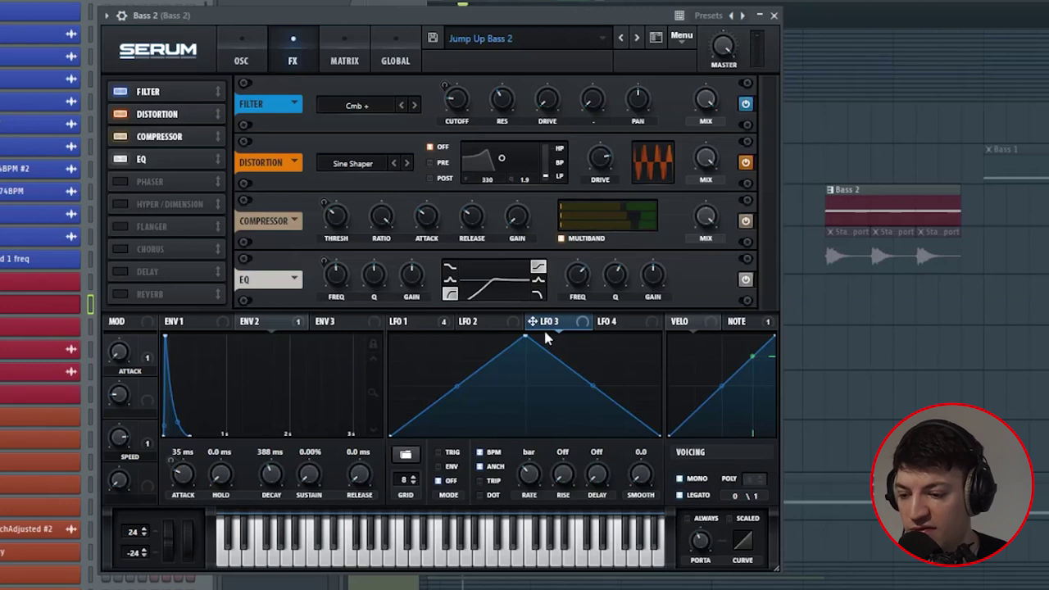
drag(292, 324, 322, 281)
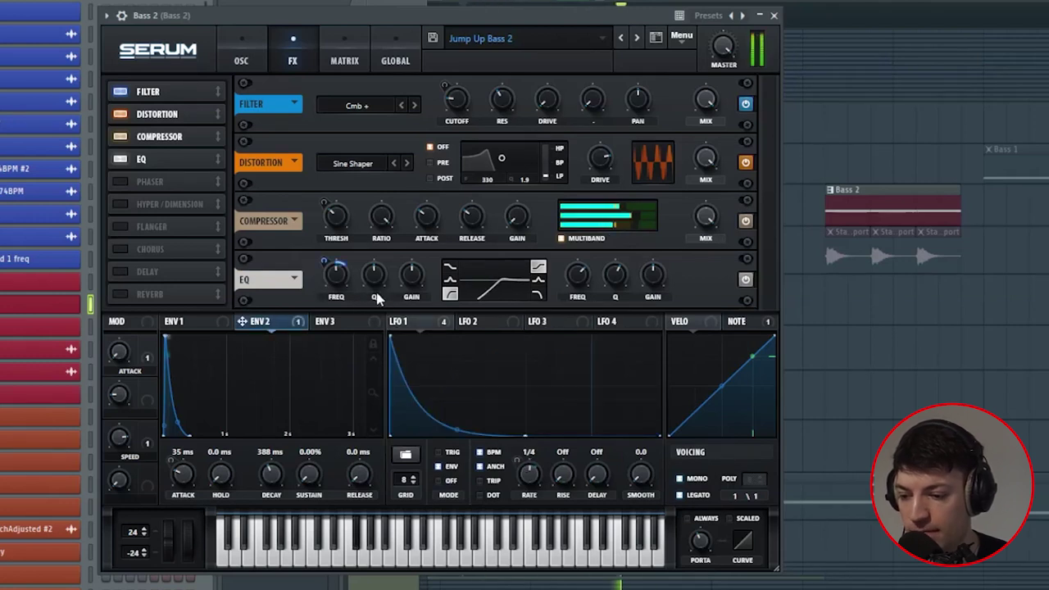
Audition a note of the Bass 2 sound, then close the synth
click(241, 58)
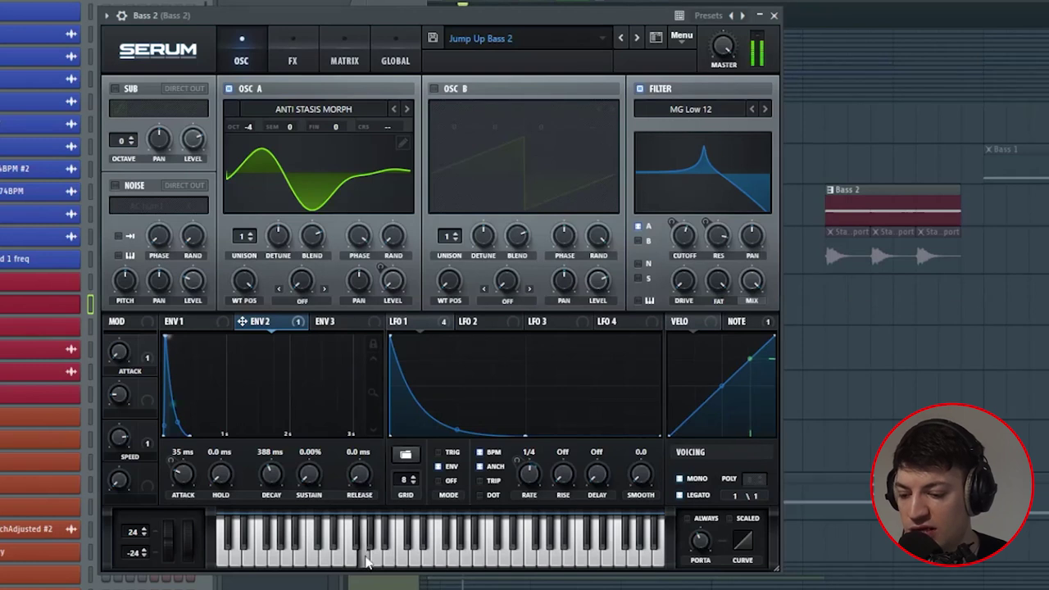
click(396, 563)
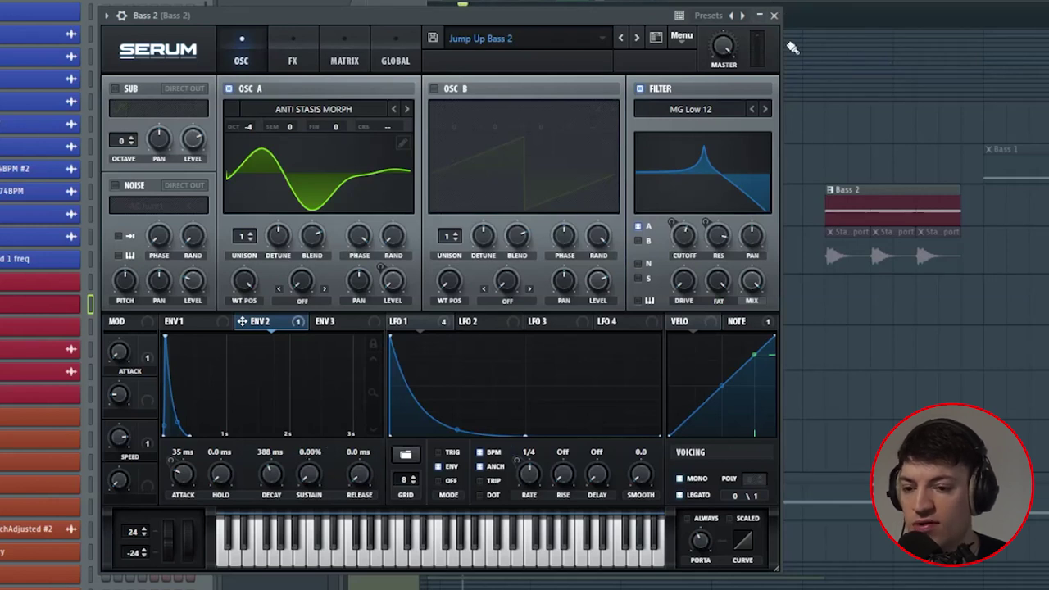
click(774, 15)
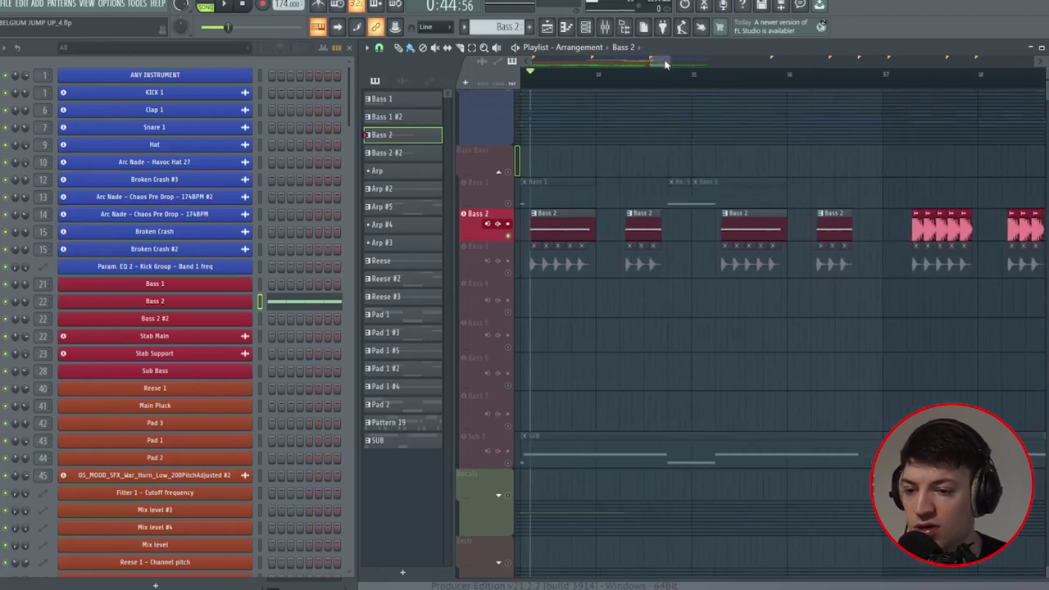
Jump back to bar 33 of the Drop, unmute Sub 1, and open the Sub Bass synth
click(580, 78)
click(508, 463)
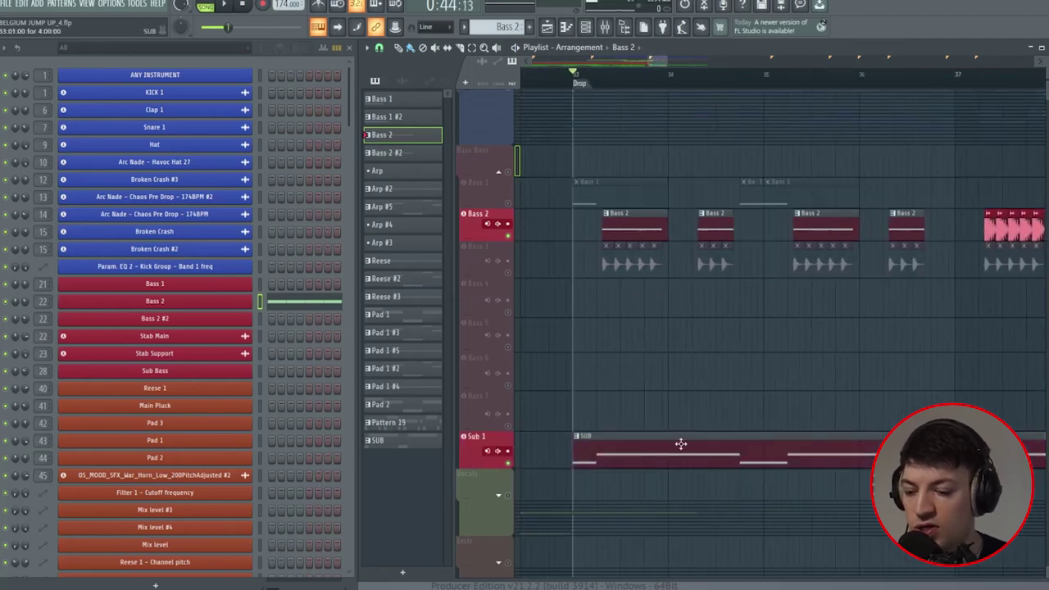
double_click(623, 462)
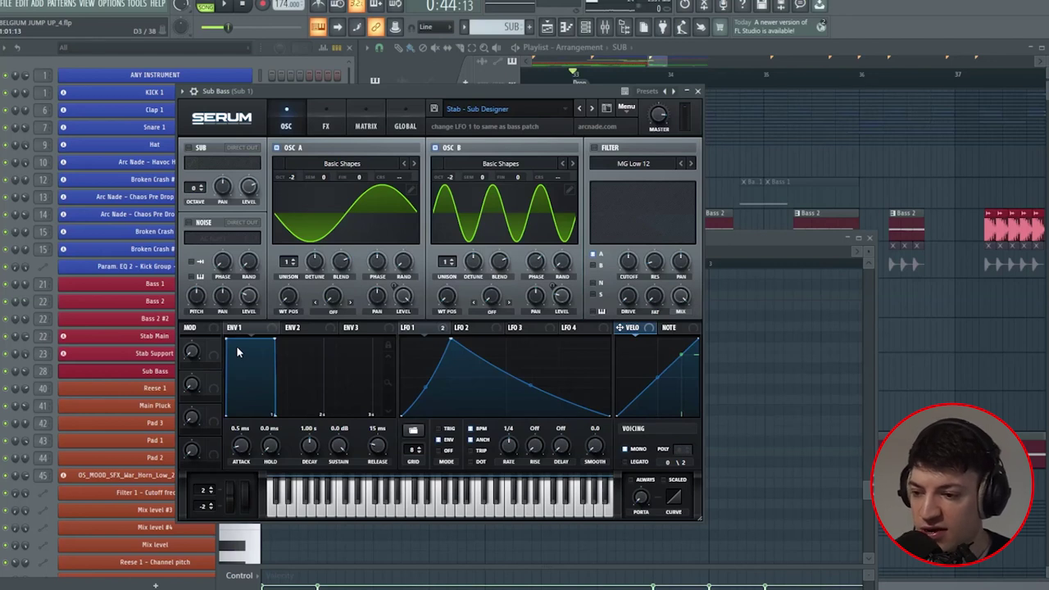
Close the Sub Bass synth and the leftover piano roll, and bring up the mixer
click(699, 91)
click(869, 238)
key(F9)
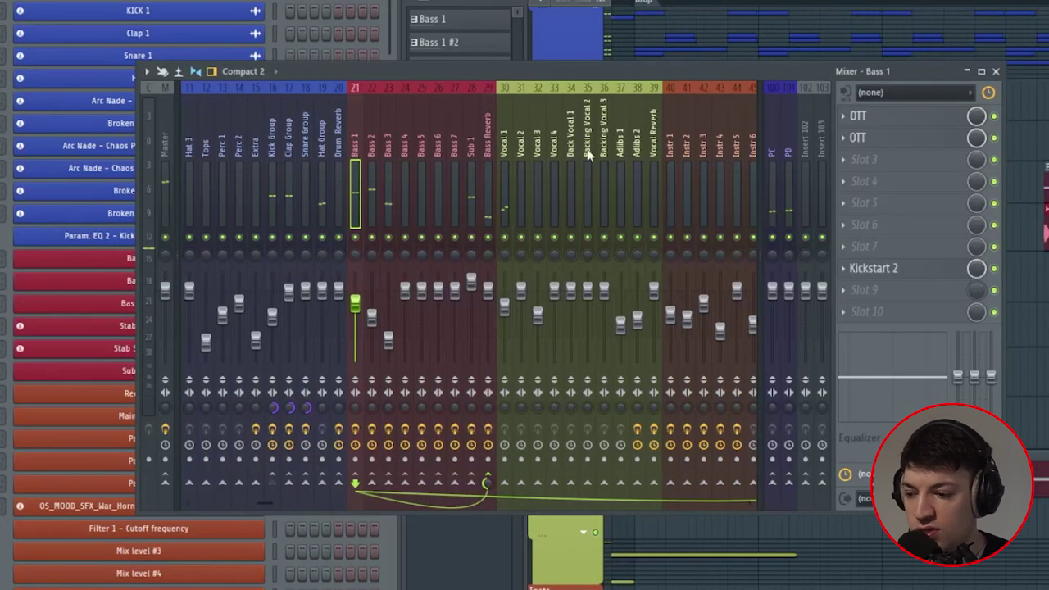
Inspect Bass 1's two OTT instances and Kickstart 2, then view the Bass 2 and Bass 3 inserts
click(859, 116)
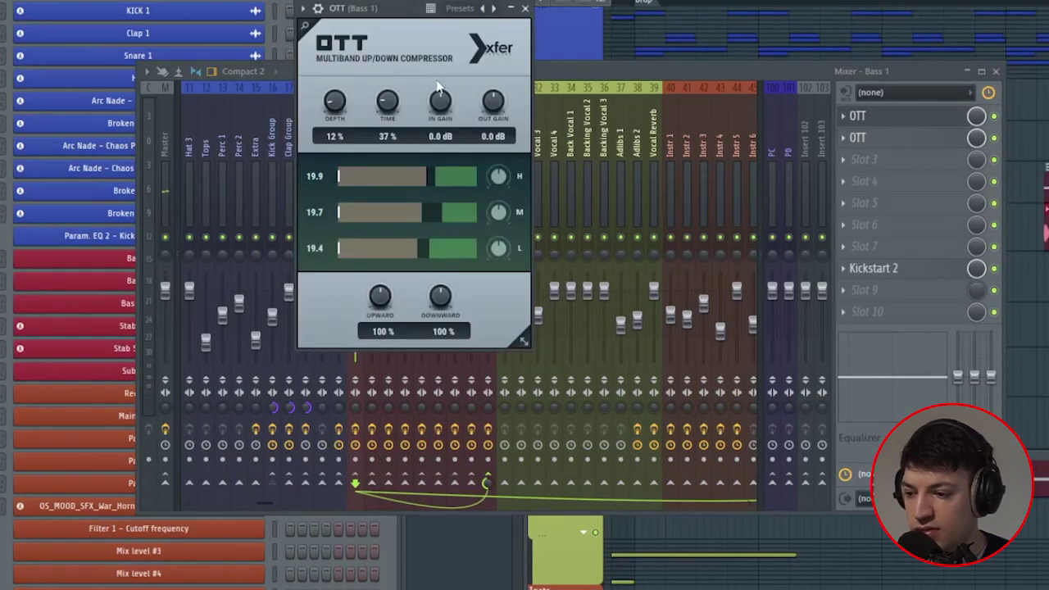
click(868, 139)
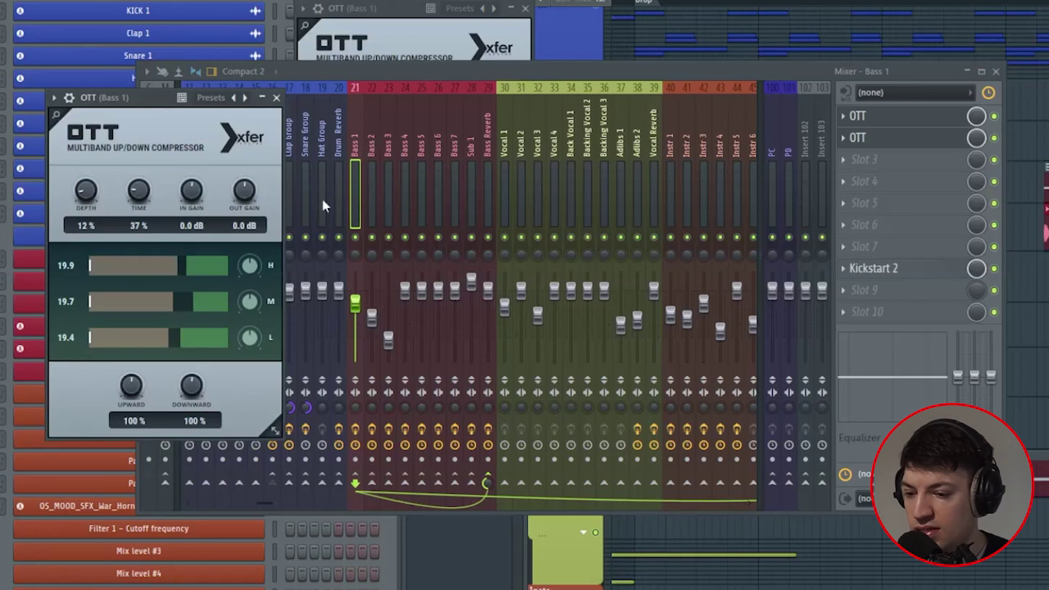
click(902, 270)
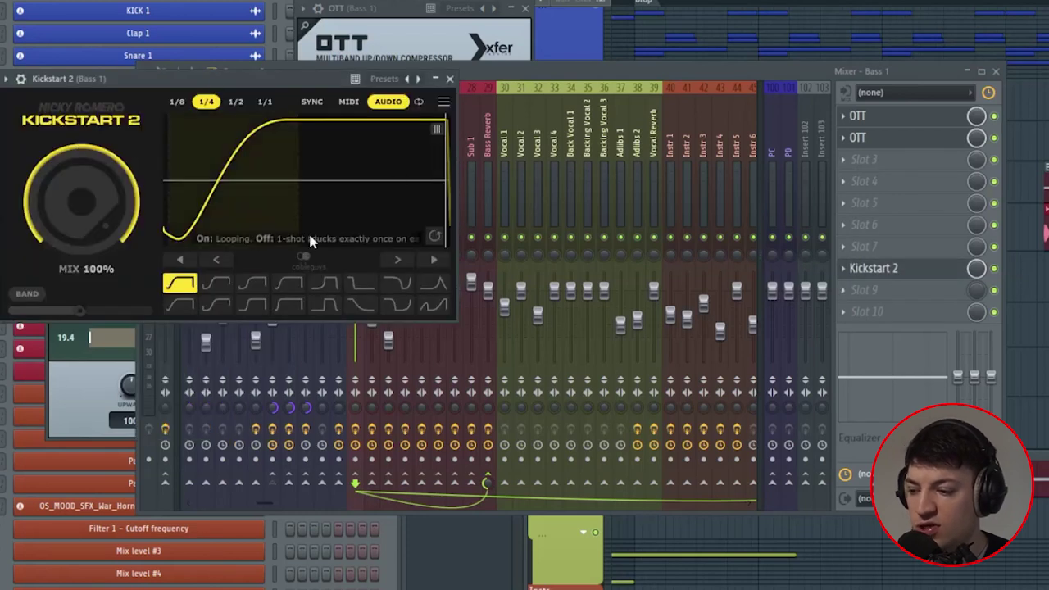
click(450, 79)
click(525, 9)
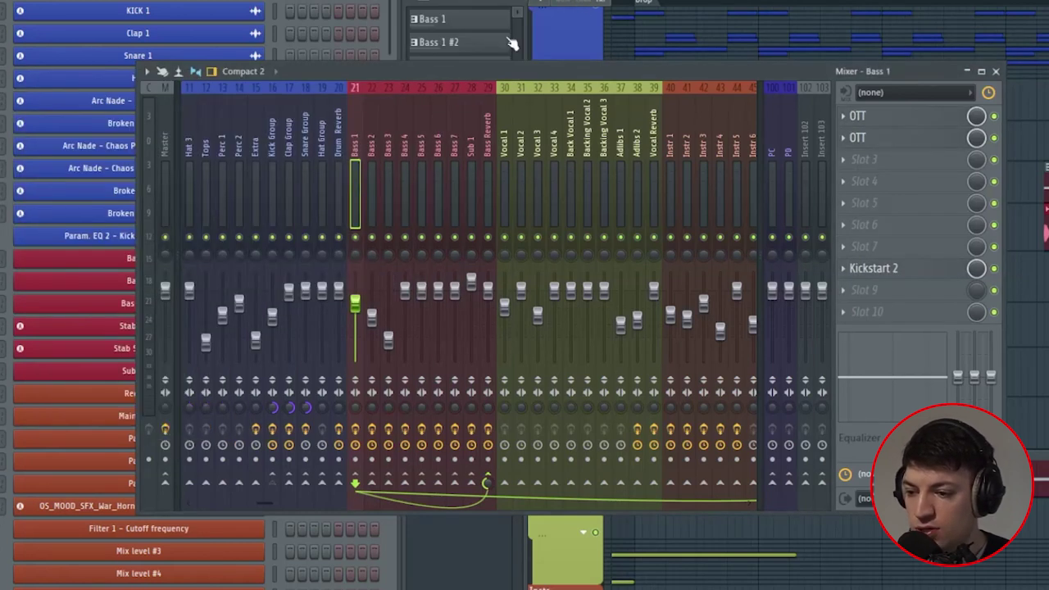
click(365, 168)
click(392, 168)
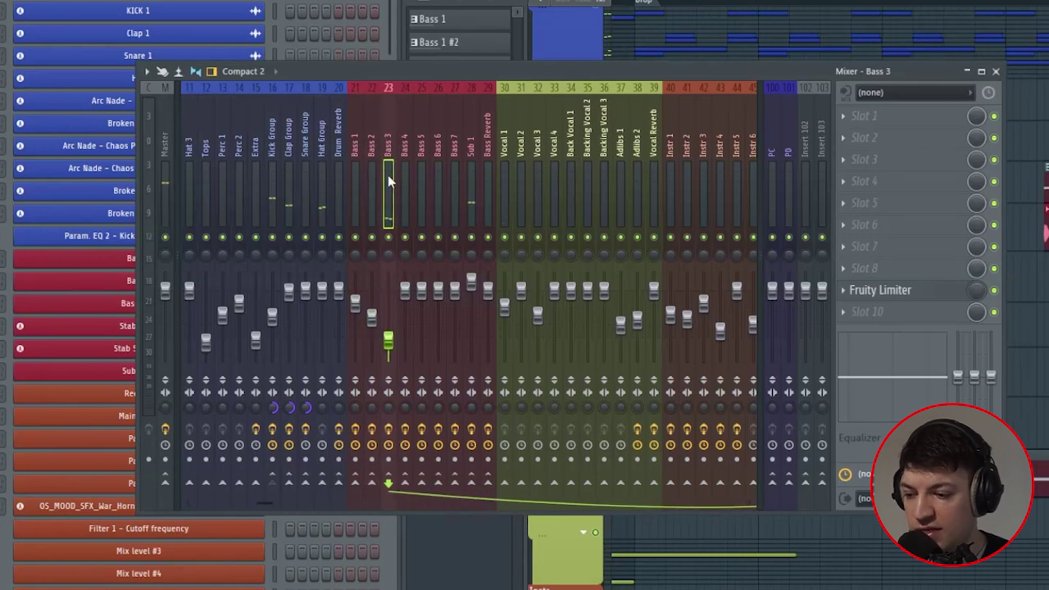
Close the mixer and play a short preview from inside the drop
click(982, 73)
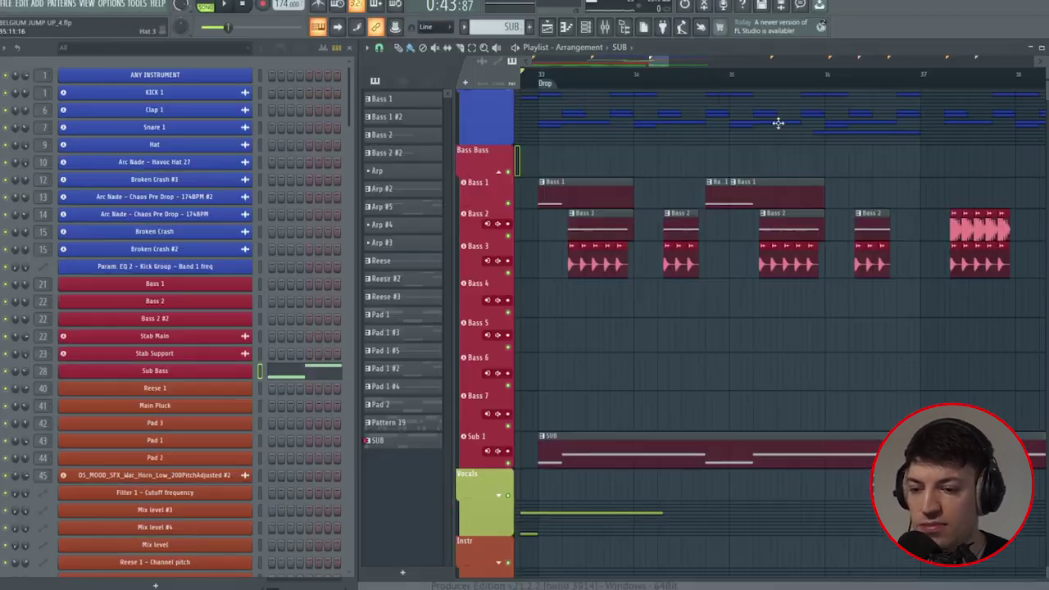
mouse_move(673, 63)
mouse_down()
mouse_move(688, 63)
mouse_move(668, 63)
mouse_up()
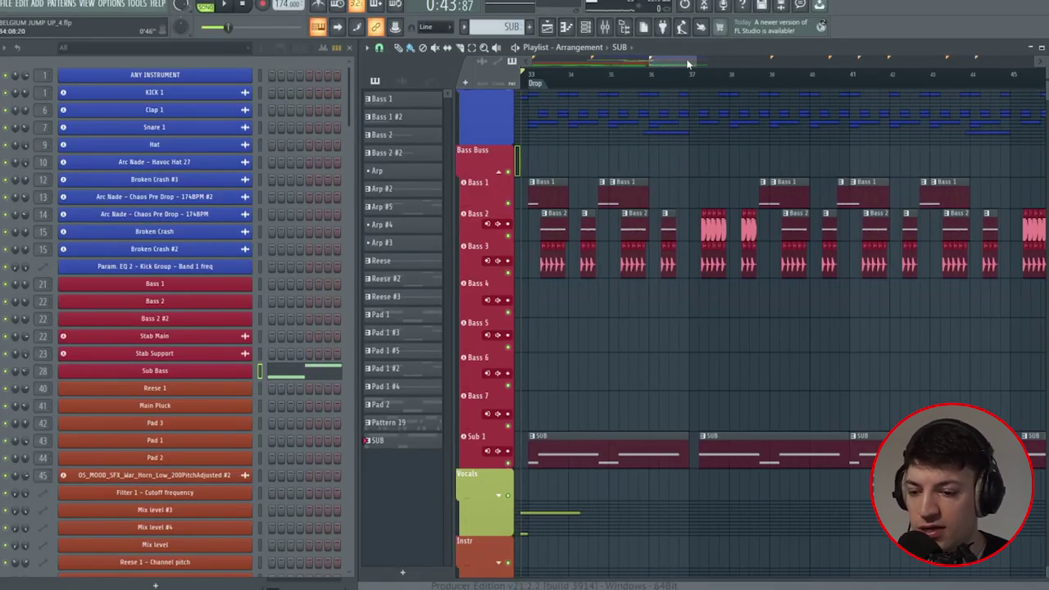
click(674, 74)
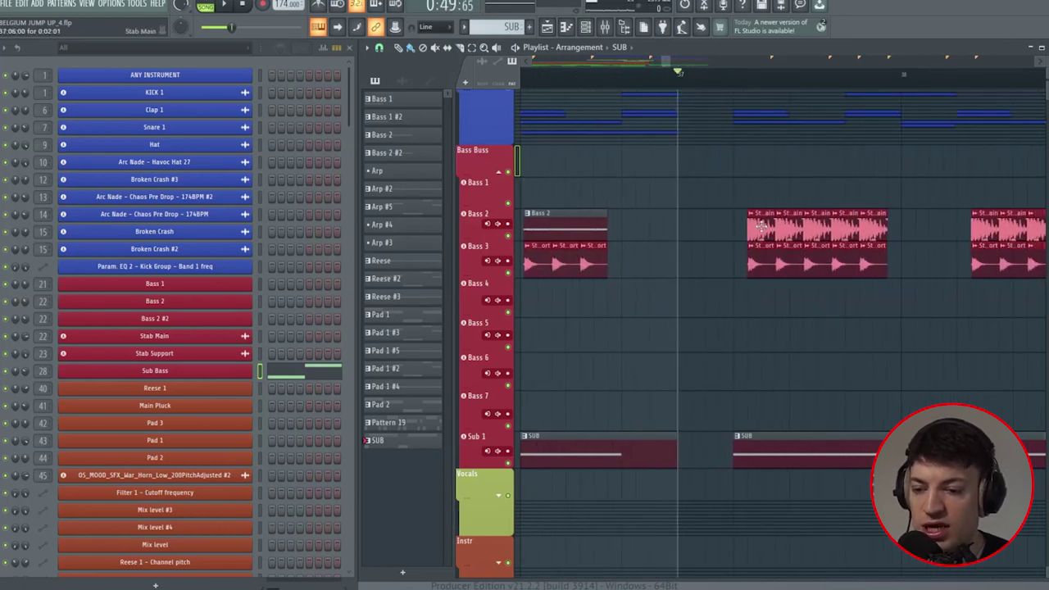
scroll(721, 117, down, 4)
key(space)
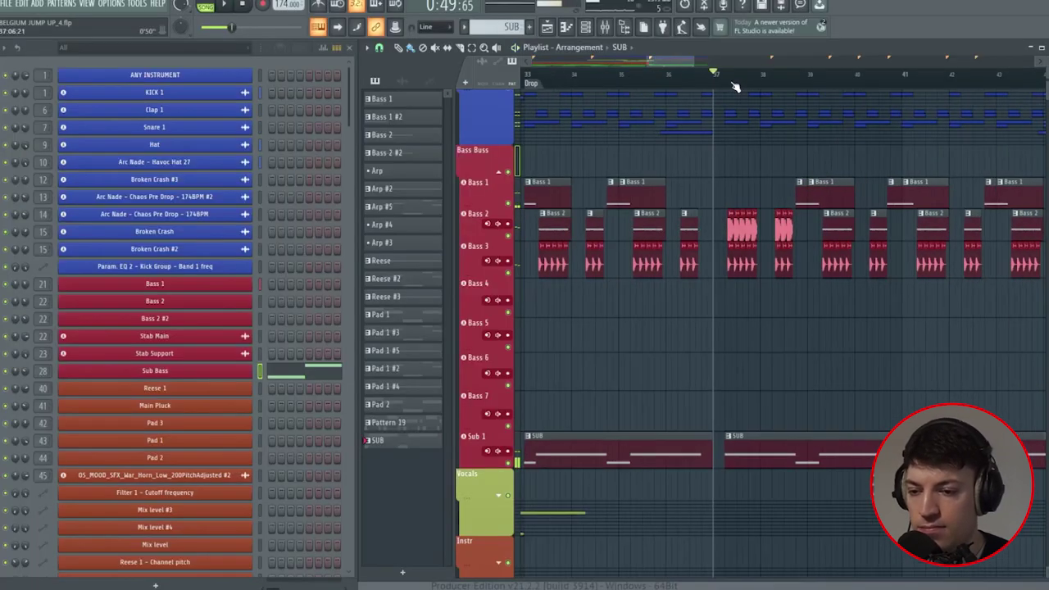
key(space)
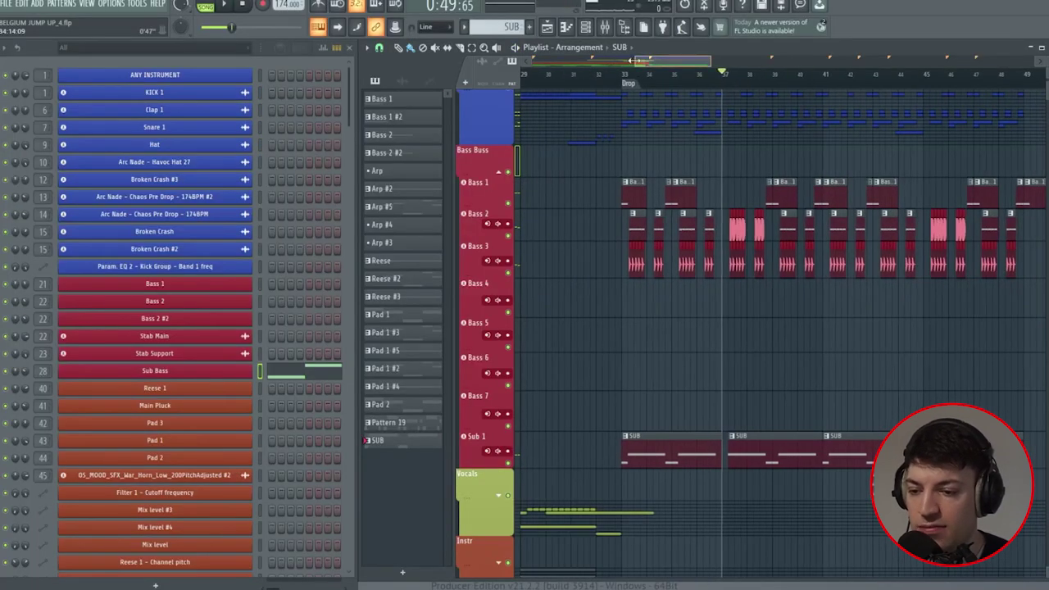
Set playback to the Drop marker, glance at the Sub Bass notes, and play the drop
click(613, 85)
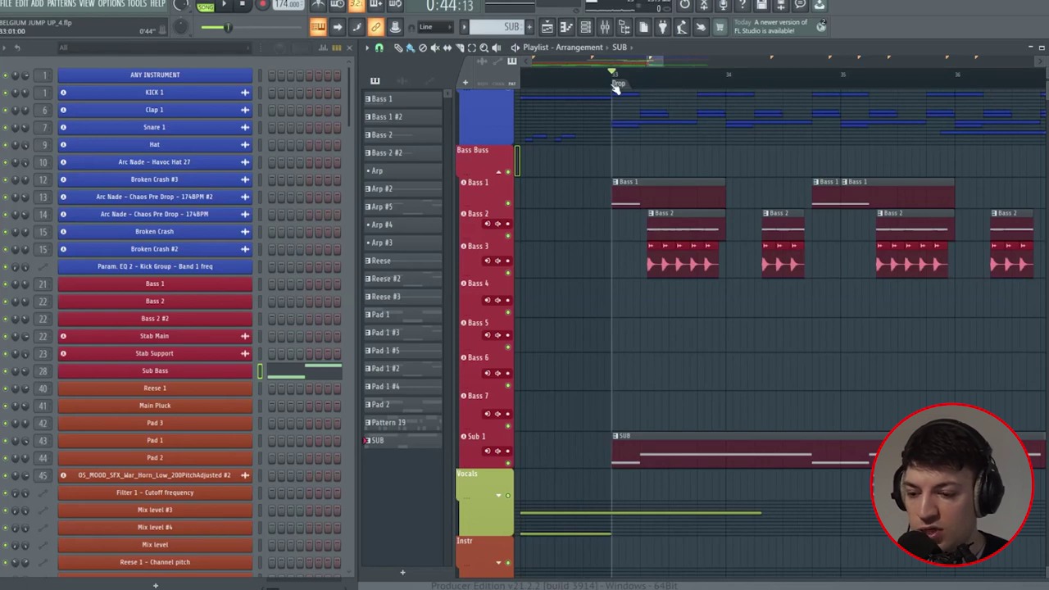
click(632, 192)
double_click(662, 458)
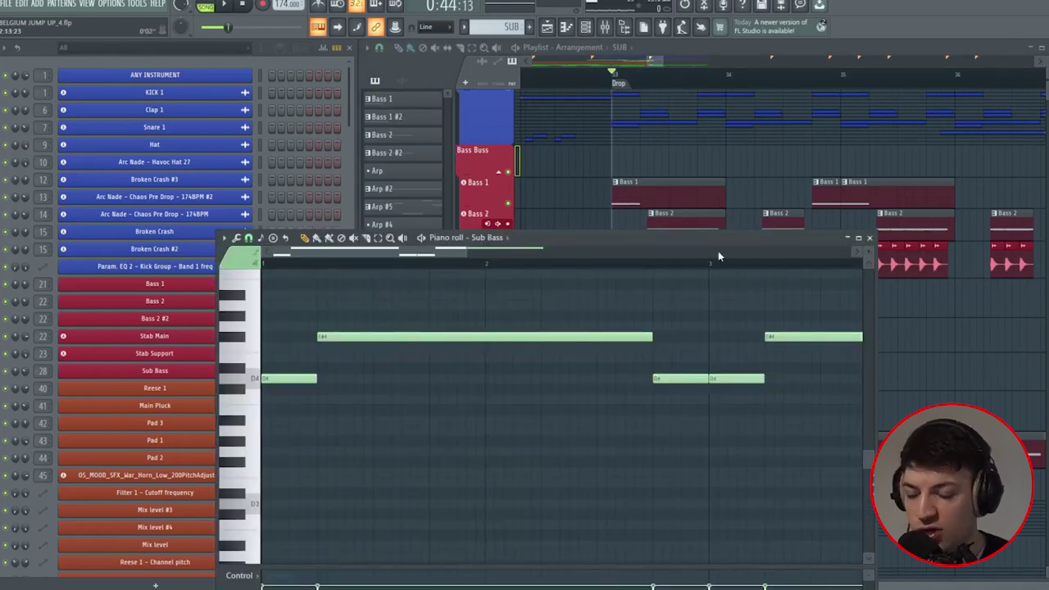
key(F7)
scroll(632, 83, down, 4)
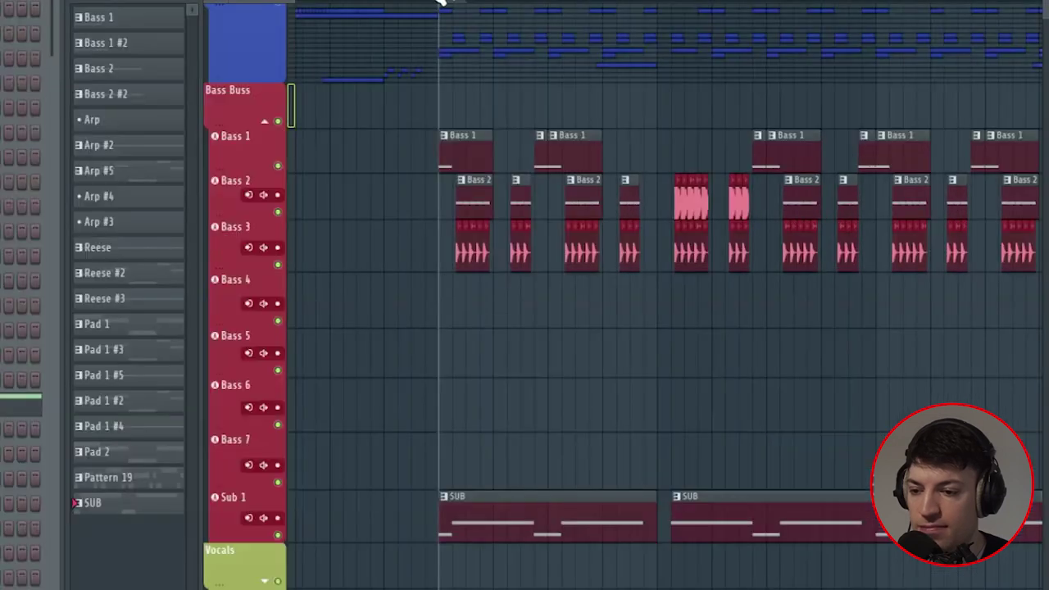
key(space)
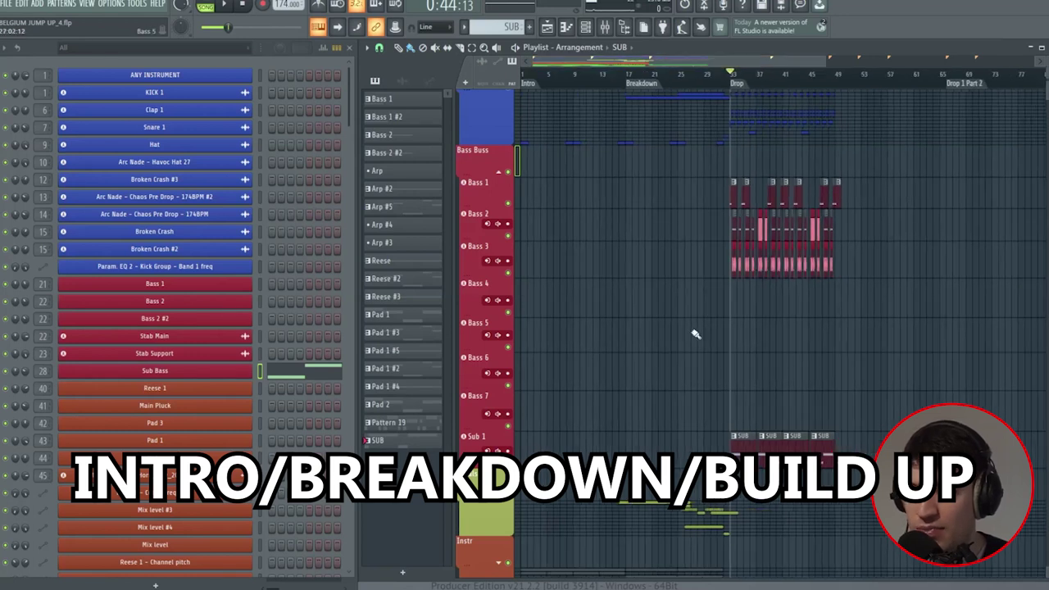
Zoom in on the Reese clip's sustained F#4 notes on Instr 1, then stop playback at the song start
scroll(695, 333, down, 3)
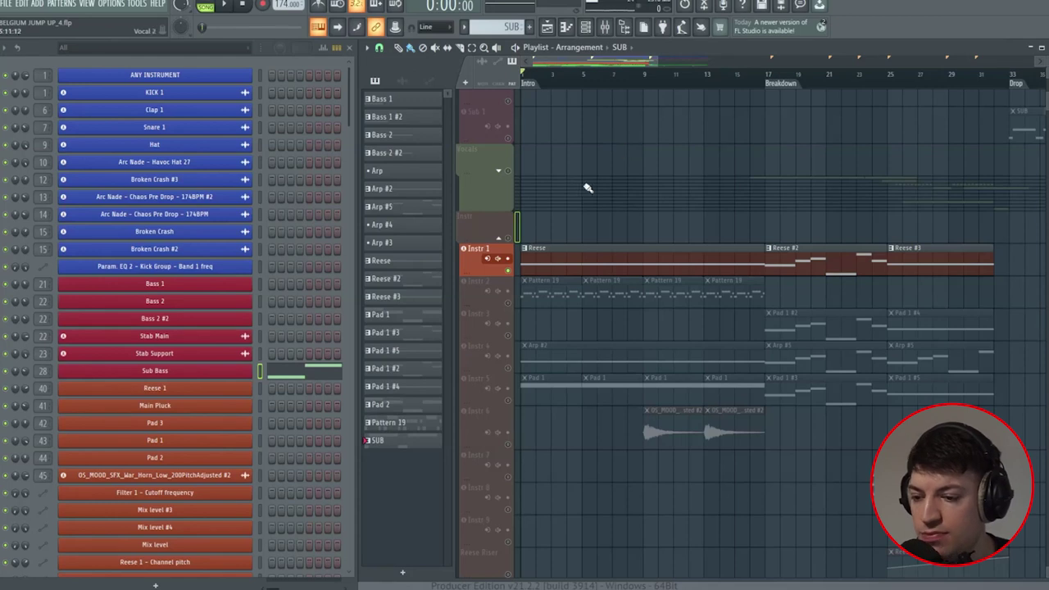
double_click(569, 259)
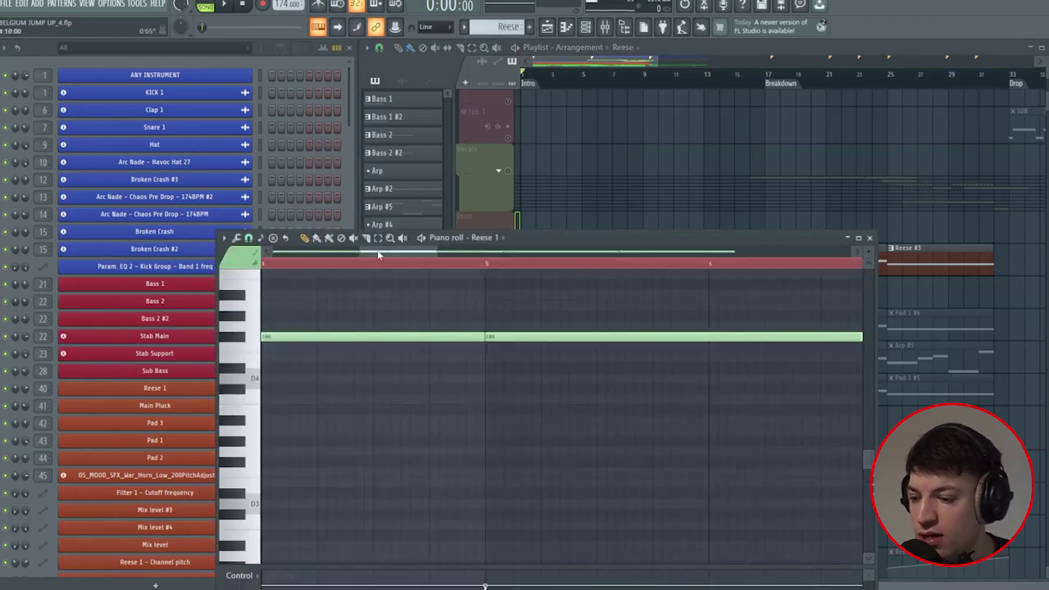
scroll(351, 251, up, 2)
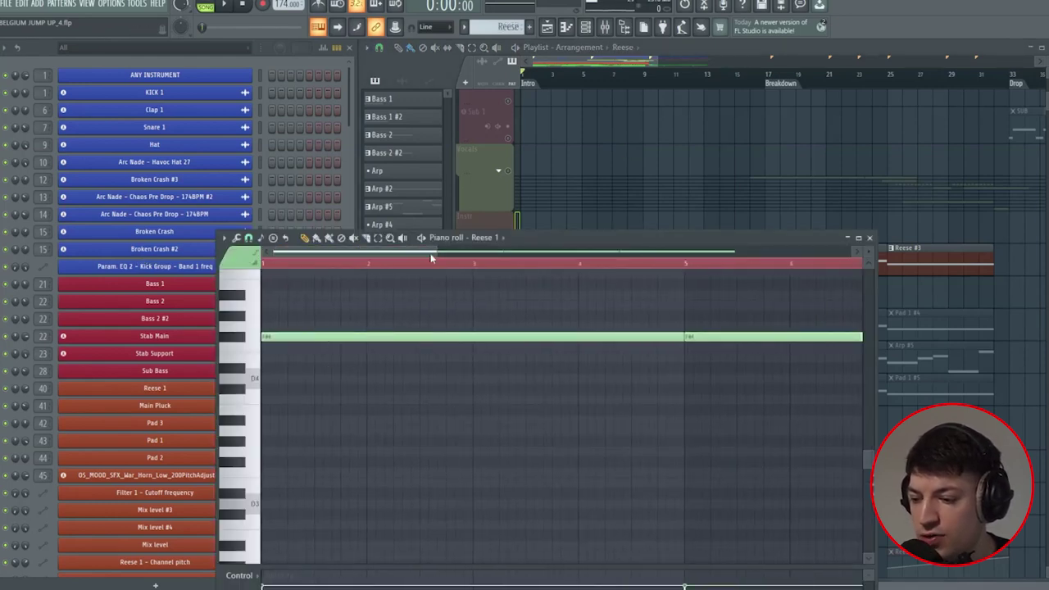
drag(436, 251, 585, 265)
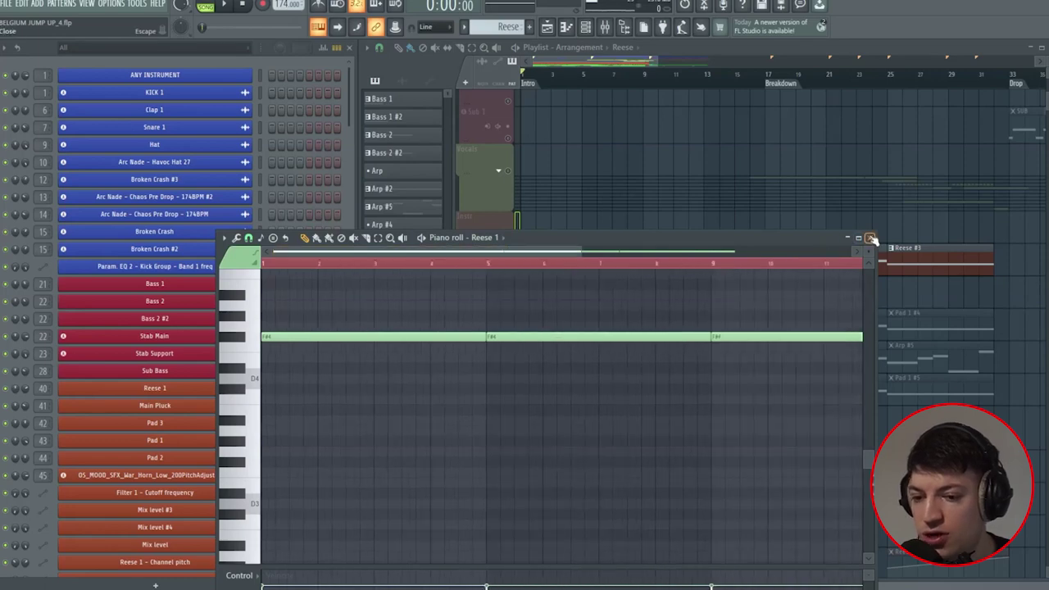
click(869, 238)
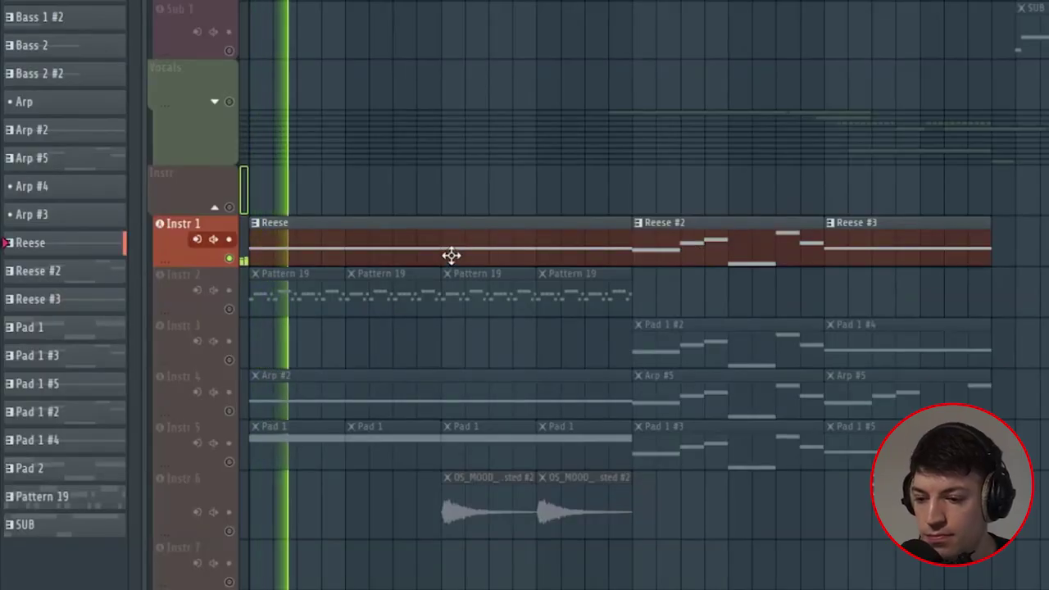
key(space)
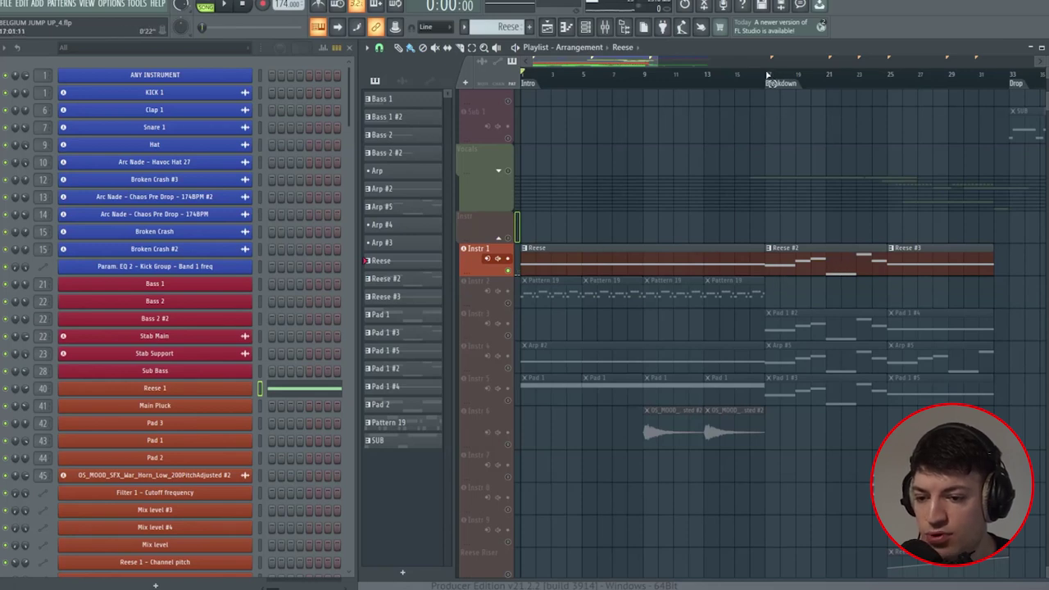
Play the Breakdown selection, bars 17–25, then scrub from the song start and clear the selection
drag(767, 75, 891, 78)
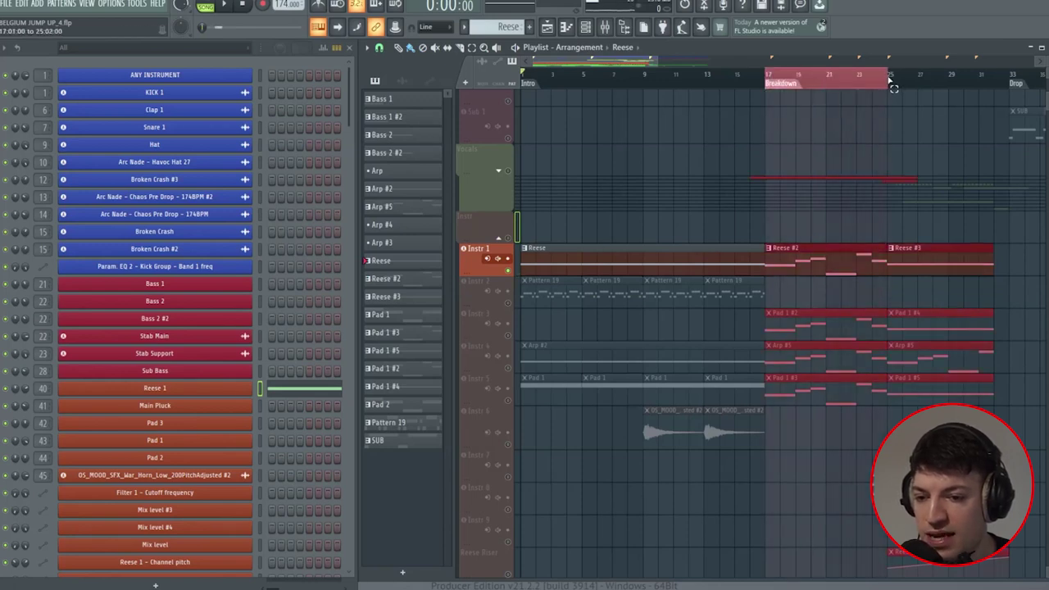
key(space)
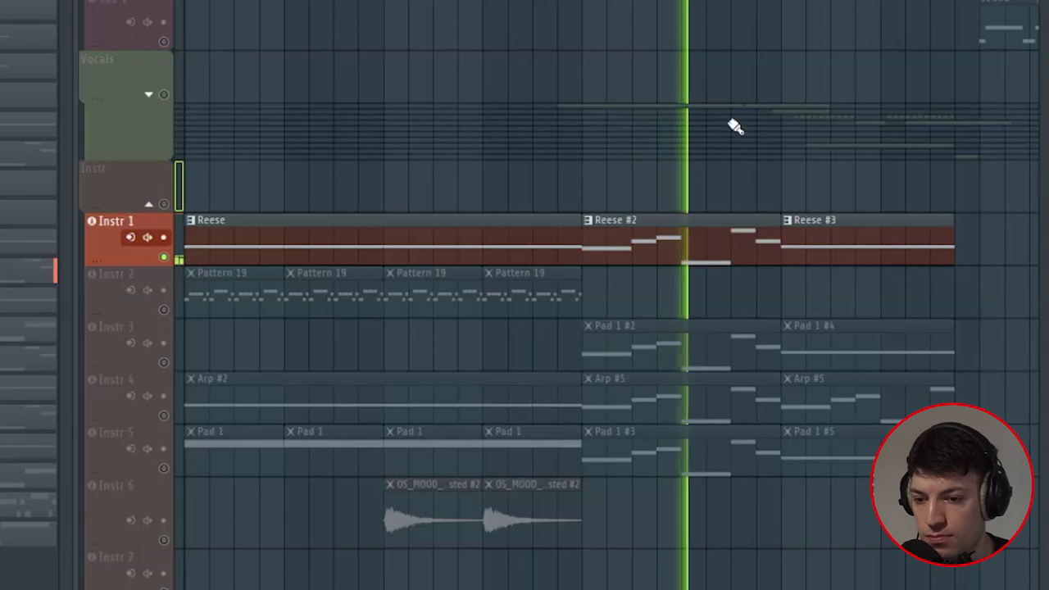
key(space)
scroll(640, 375, down, 6)
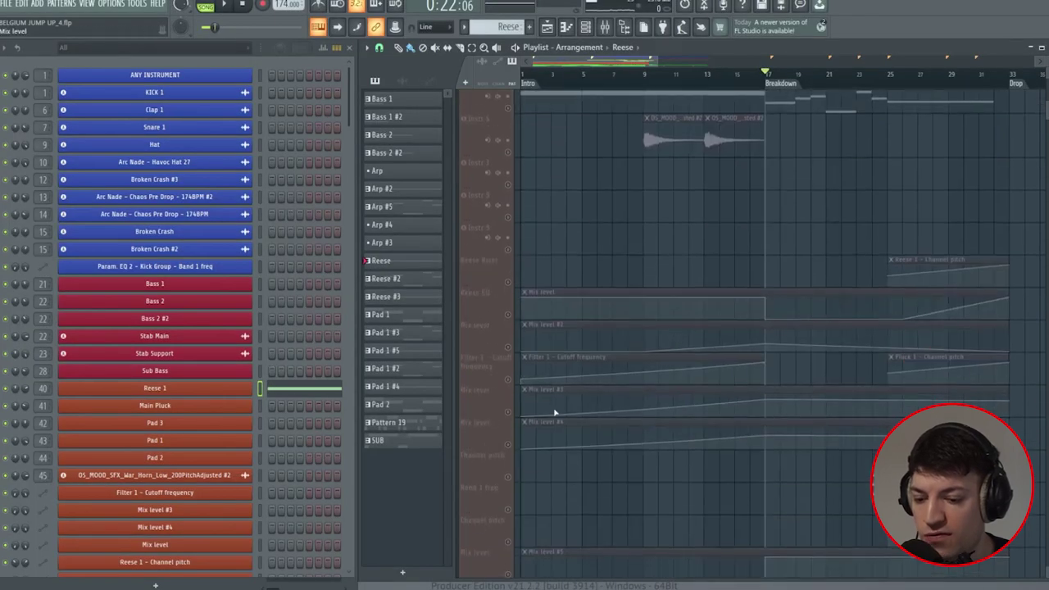
scroll(686, 358, up, 7)
click(525, 82)
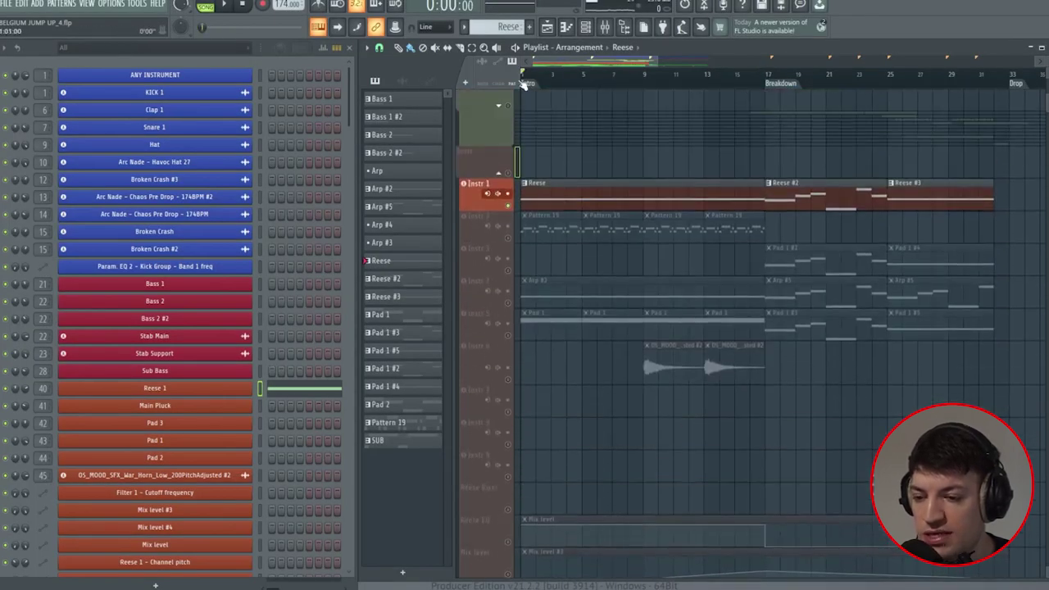
drag(524, 84, 891, 94)
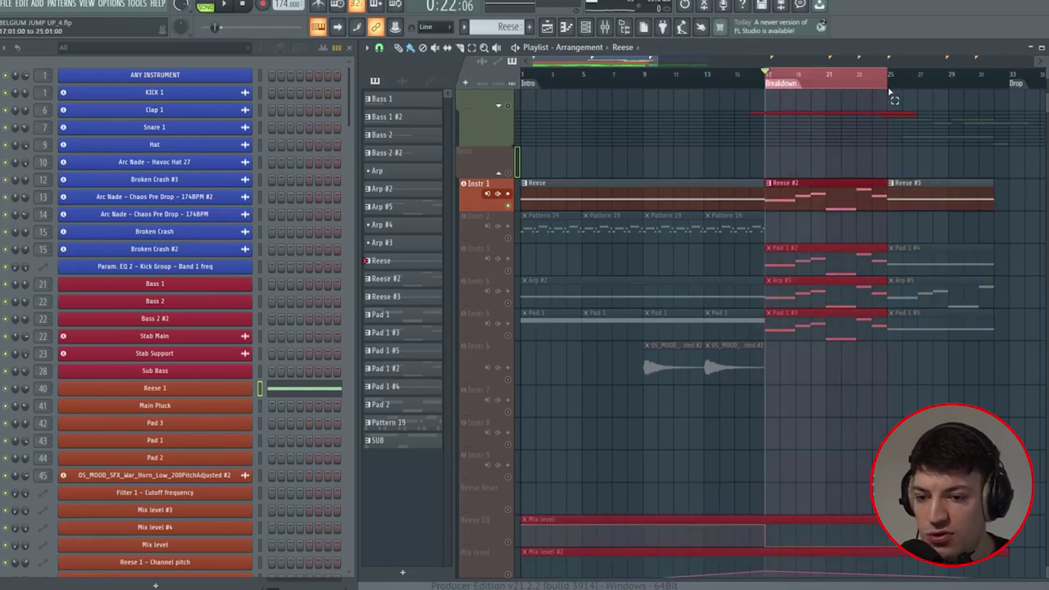
click(802, 76)
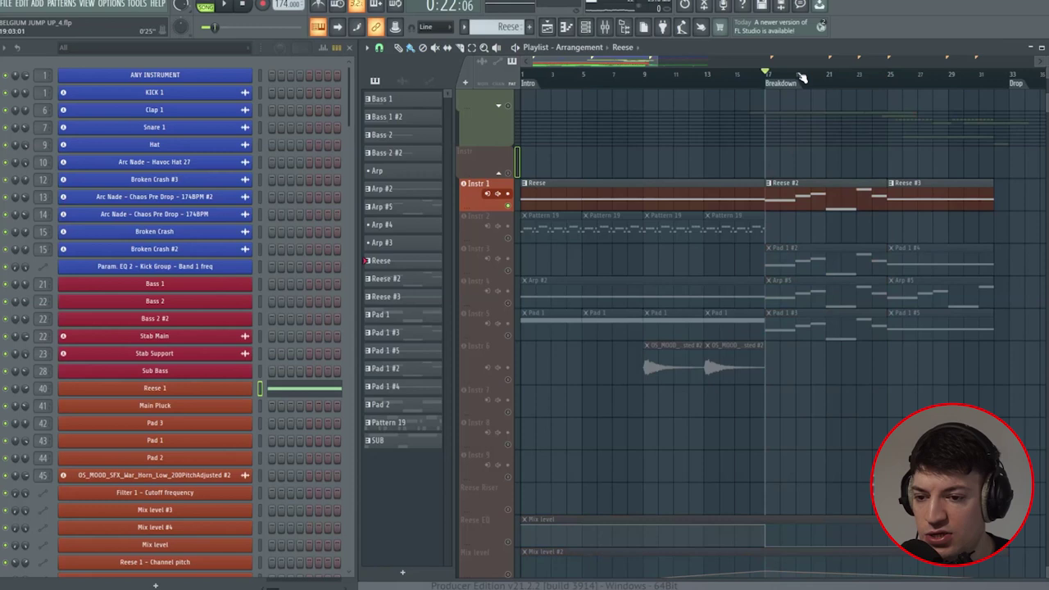
Chop the Arp #5 clip in bars 25–33 into short repeats and select the Arp #2 pattern
drag(887, 85, 1015, 94)
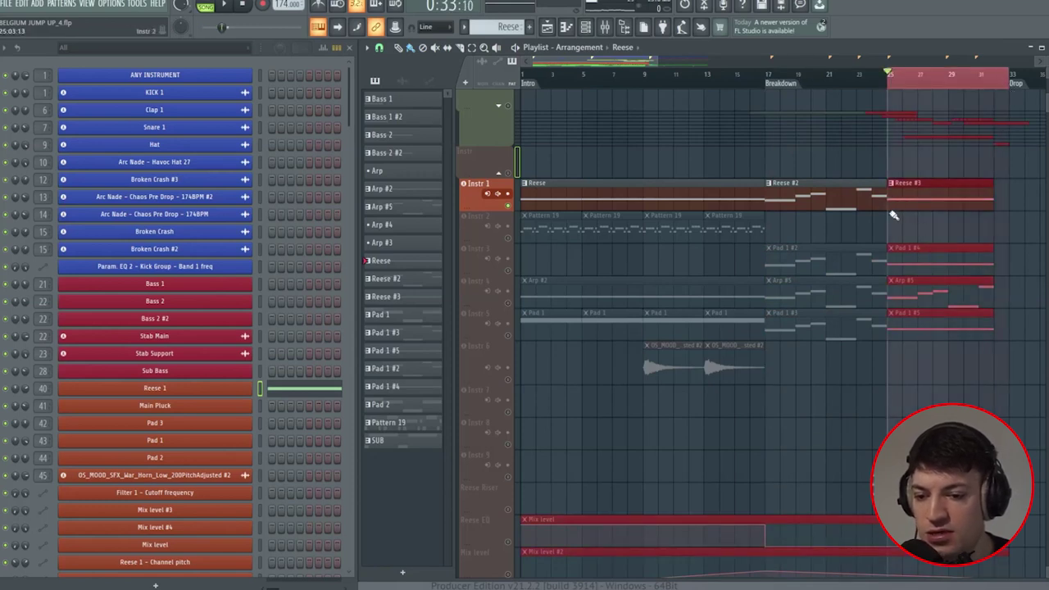
click(972, 221)
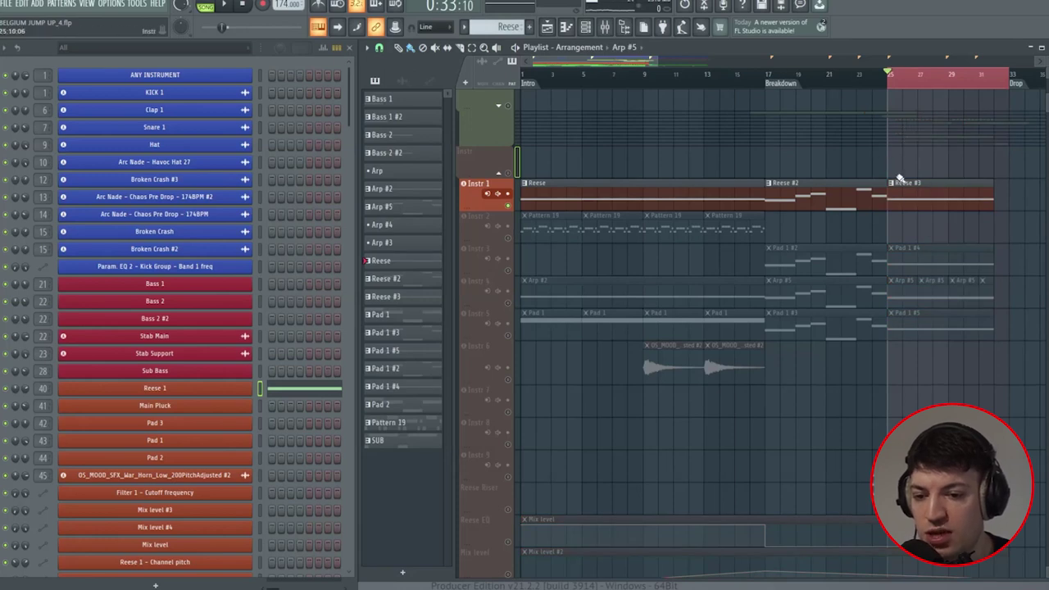
click(957, 92)
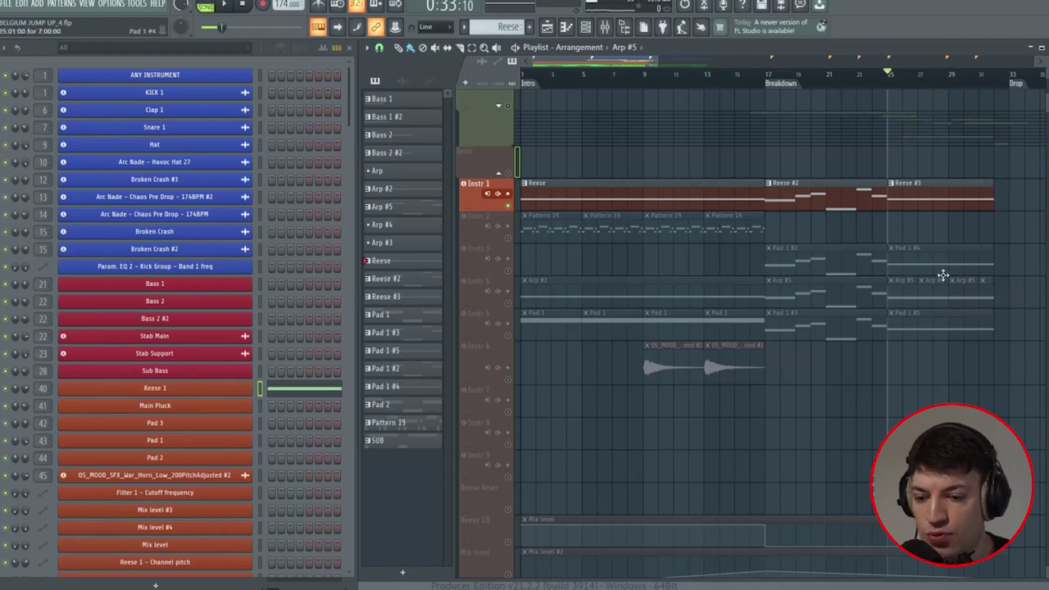
scroll(927, 290, down, 5)
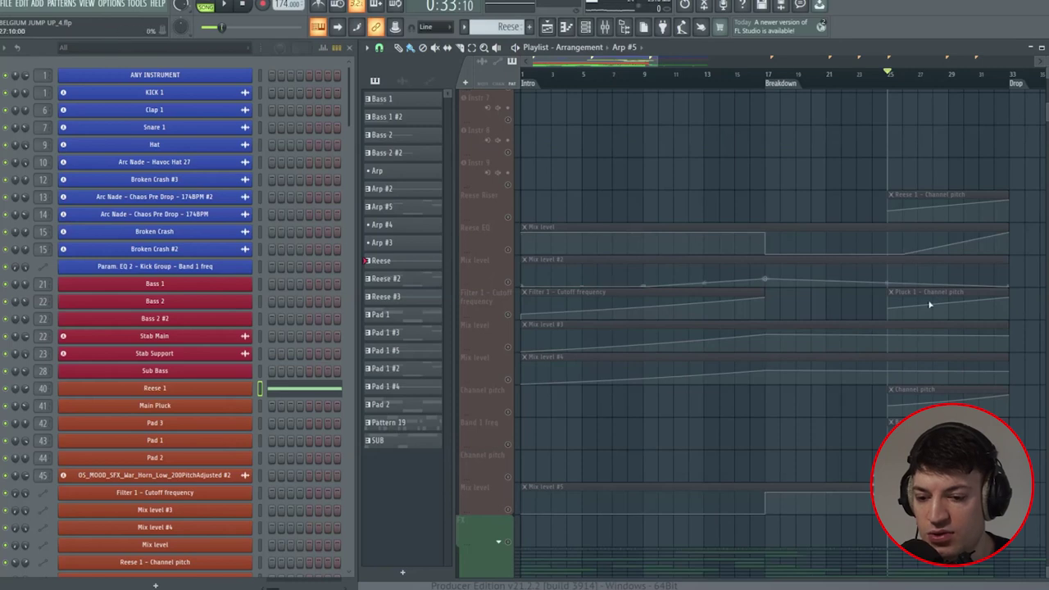
scroll(925, 261, up, 5)
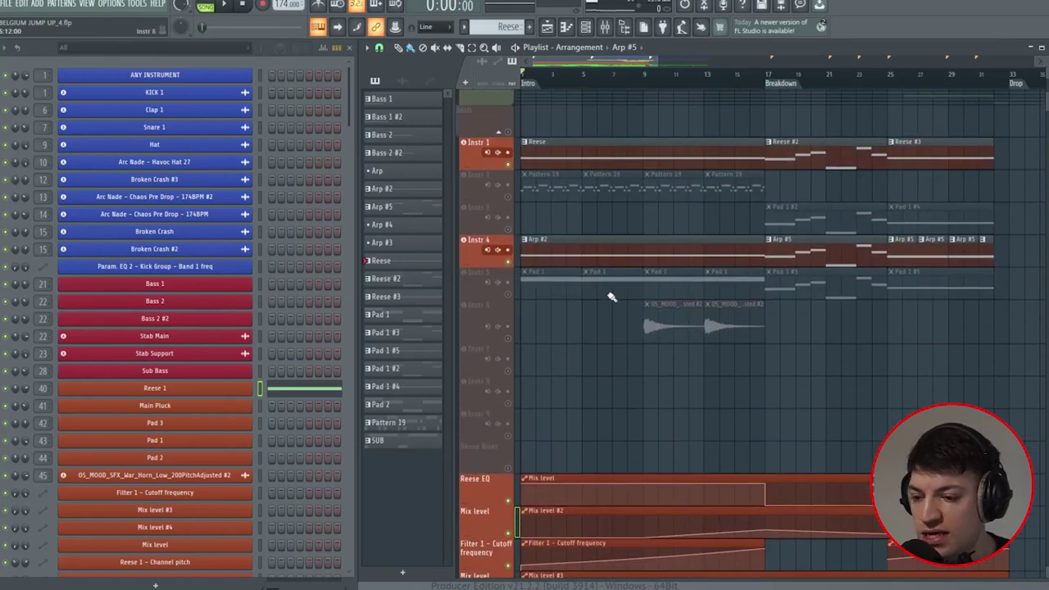
click(632, 352)
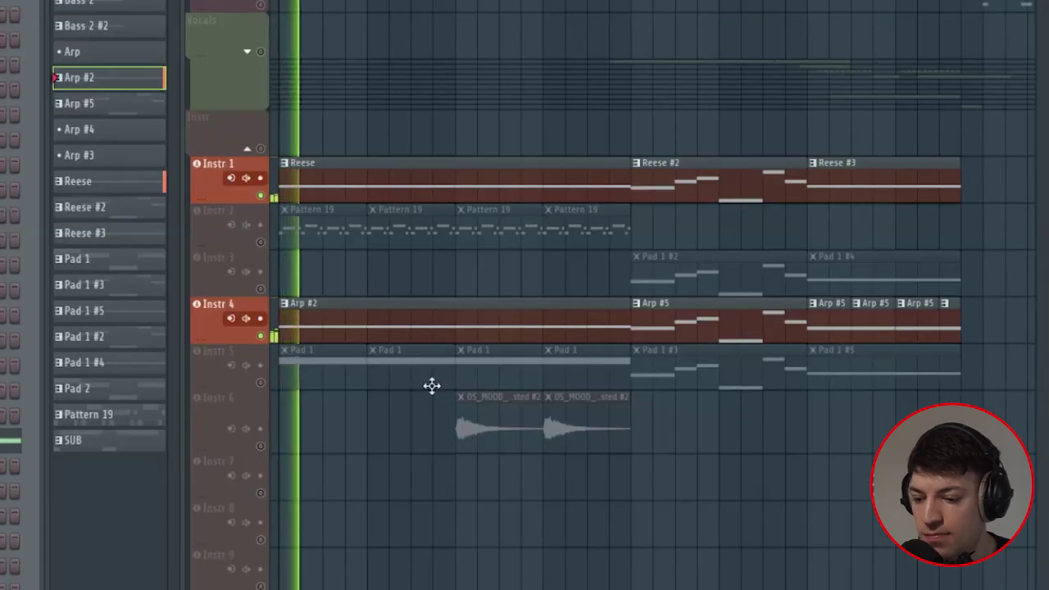
Stop playback, zoom in, and unmute Instr 5 (Pad 1) and Instr 2 (Pattern 19)
key(space)
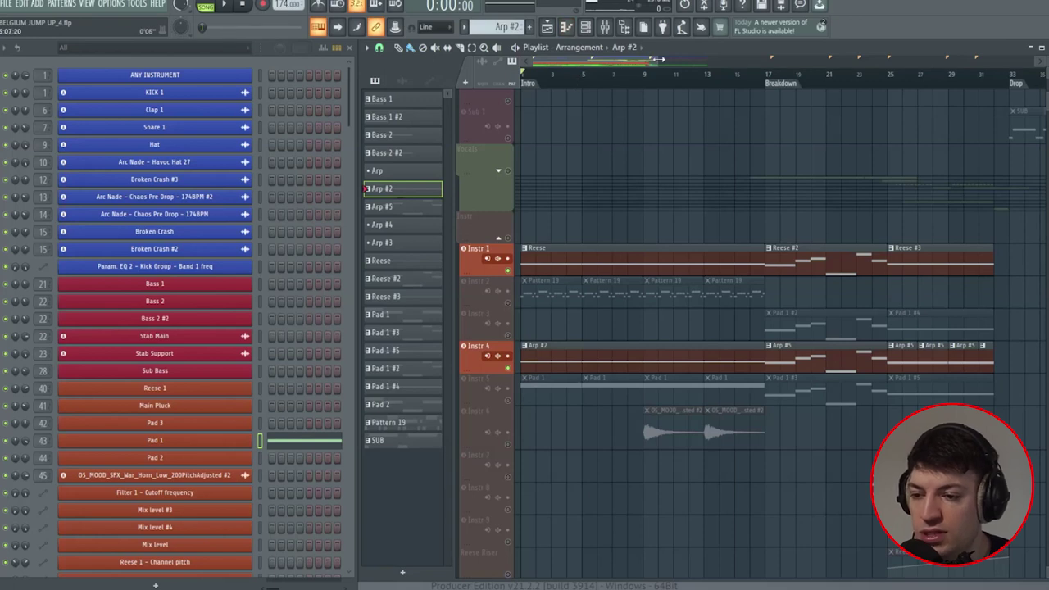
drag(656, 59, 653, 62)
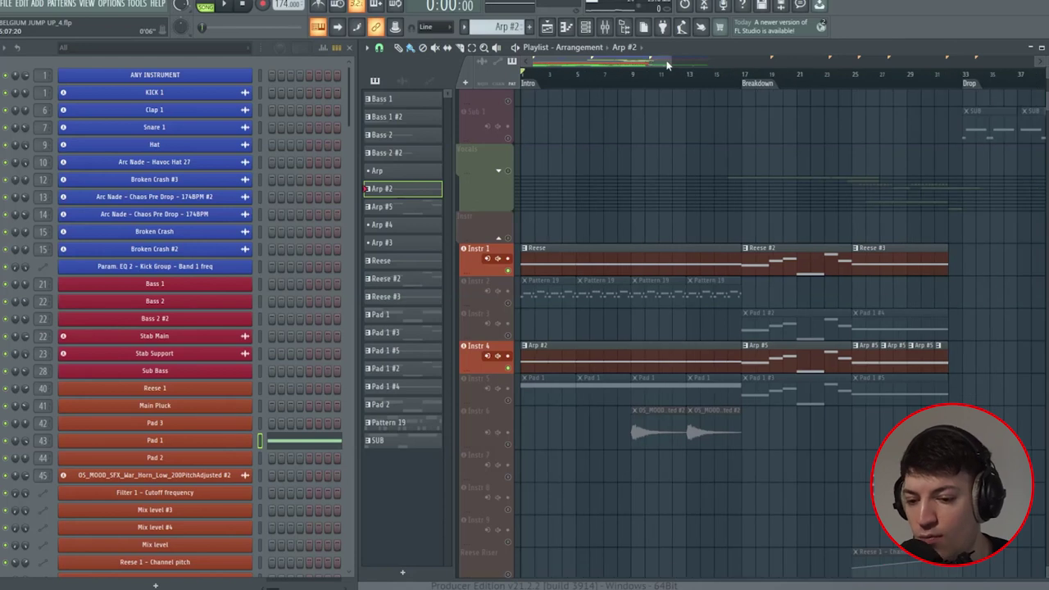
drag(654, 63, 604, 80)
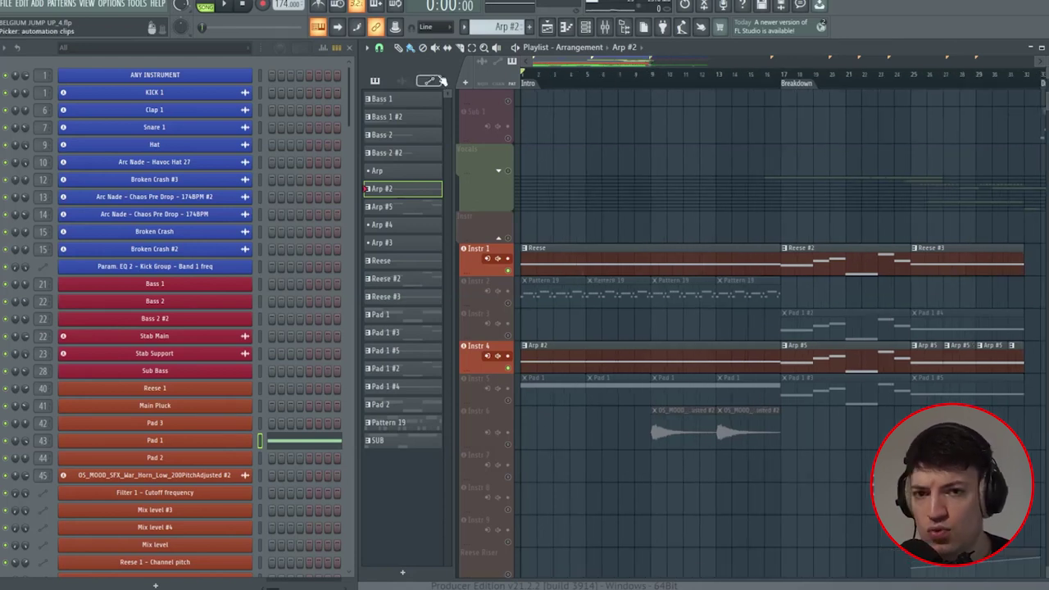
click(508, 400)
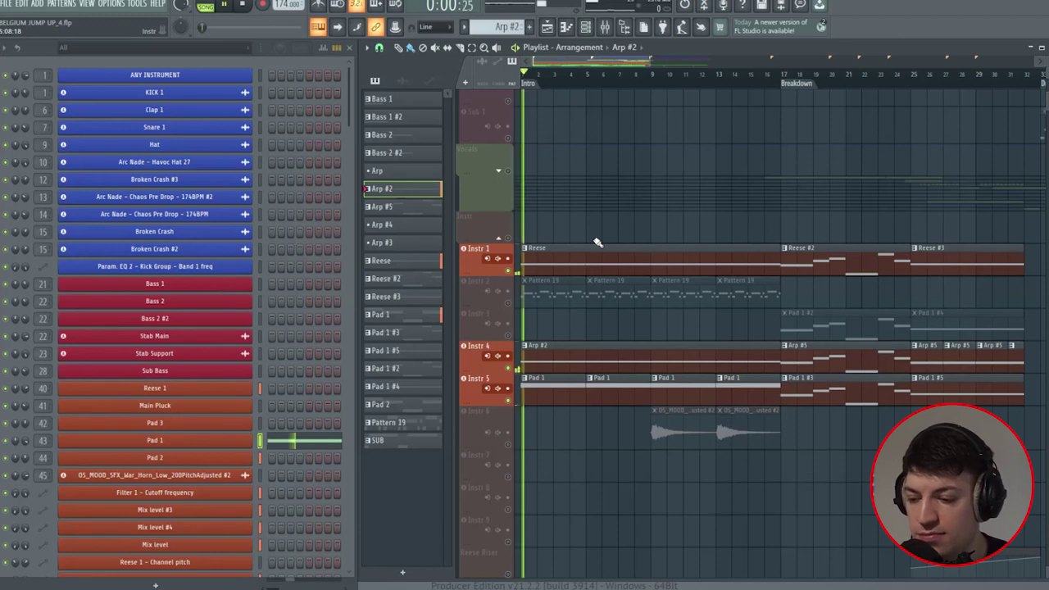
click(508, 303)
click(543, 294)
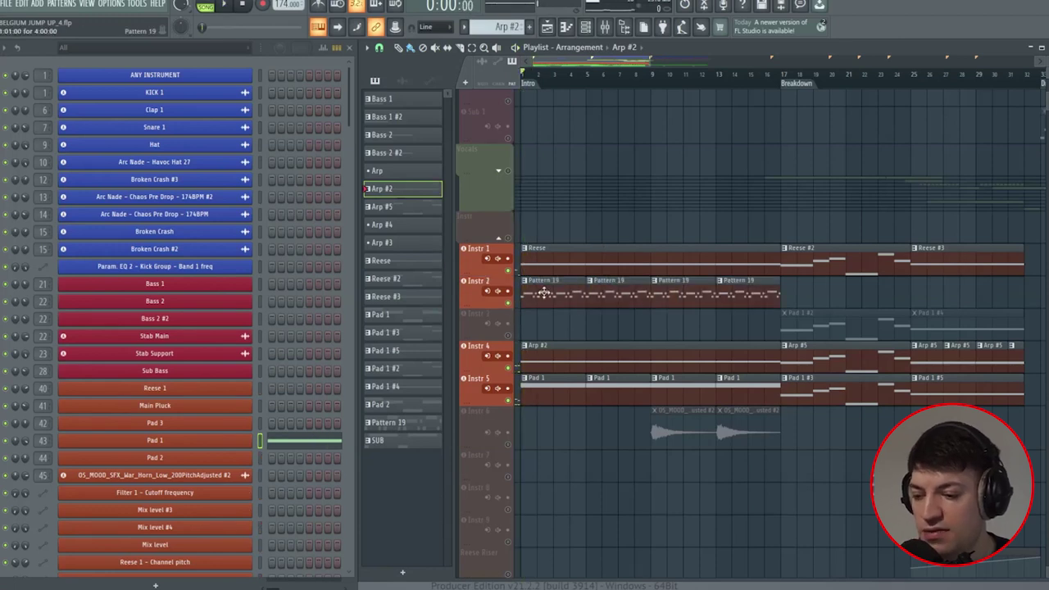
Check the Main Pluck synth plugin, then open the mixer on the Instr 2 insert
click(197, 410)
click(579, 139)
key(F9)
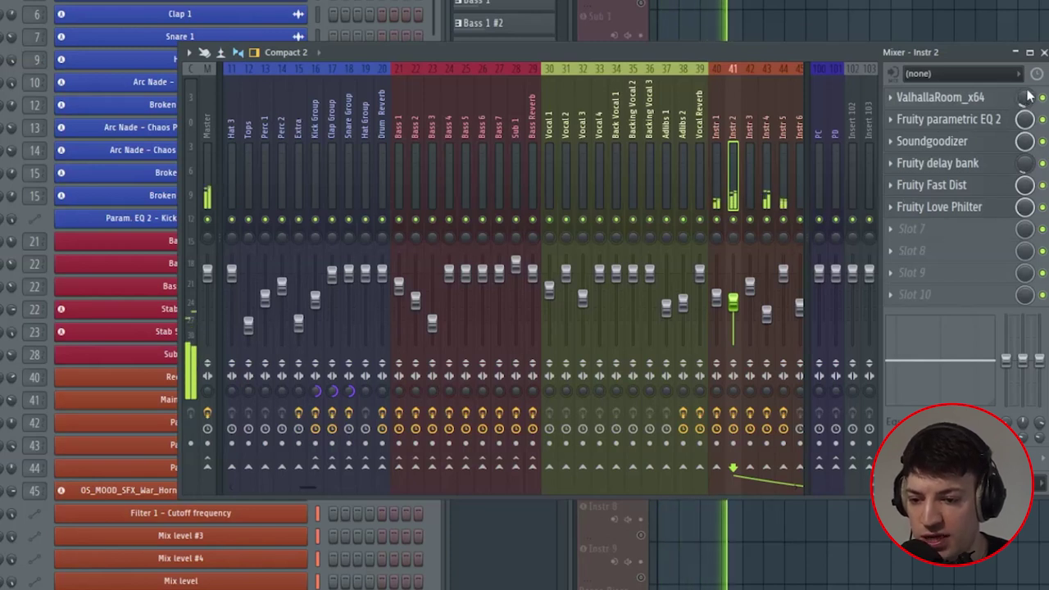
Open and close Parametric EQ 2, Soundgoodizer, delay bank, Fast Dist and Love Philter on Instr 2, then close the mixer
click(942, 120)
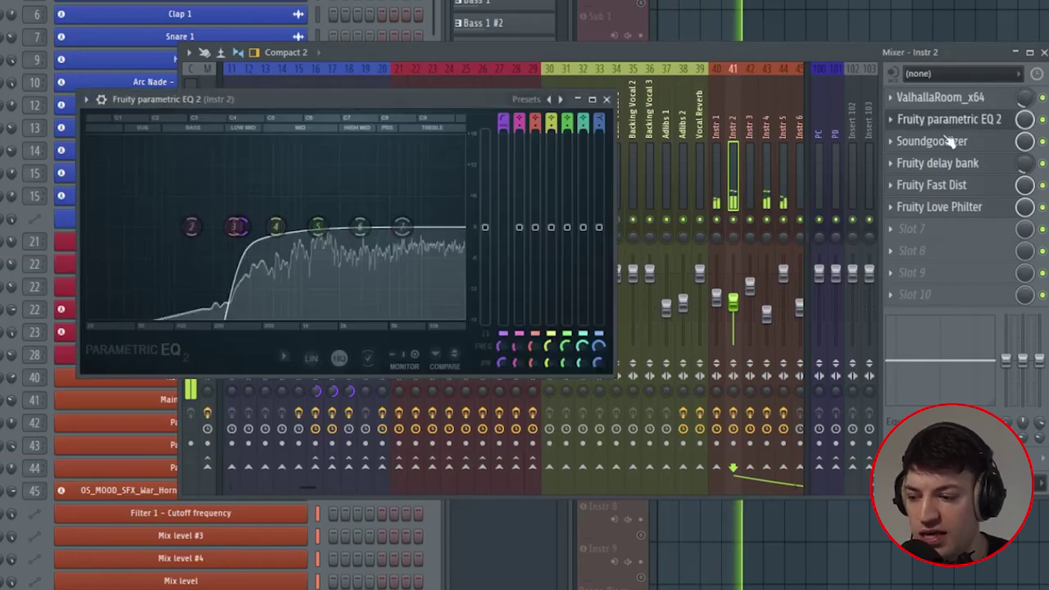
click(606, 99)
click(926, 141)
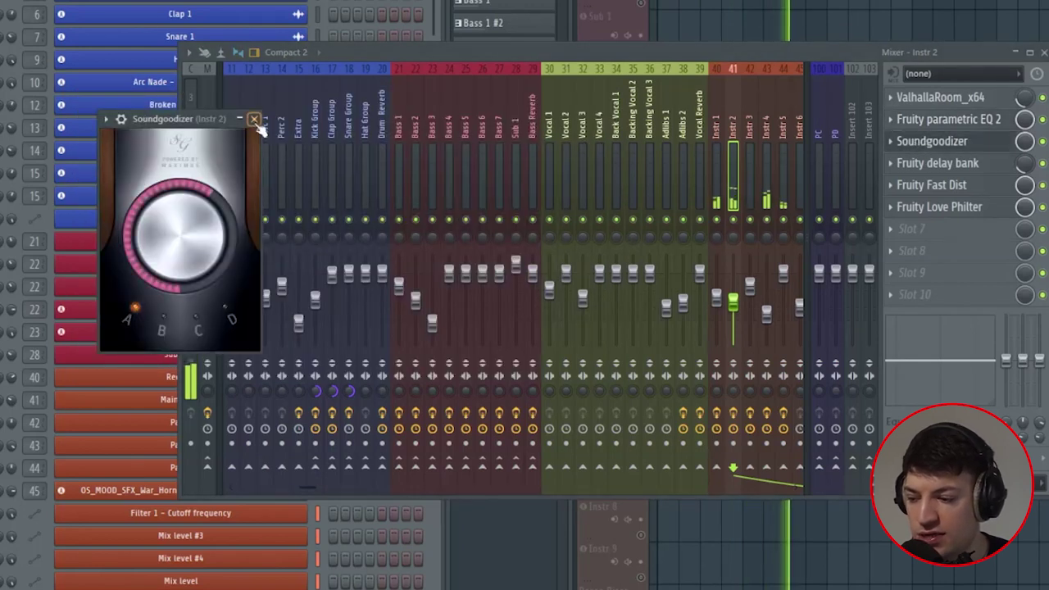
click(932, 141)
click(935, 163)
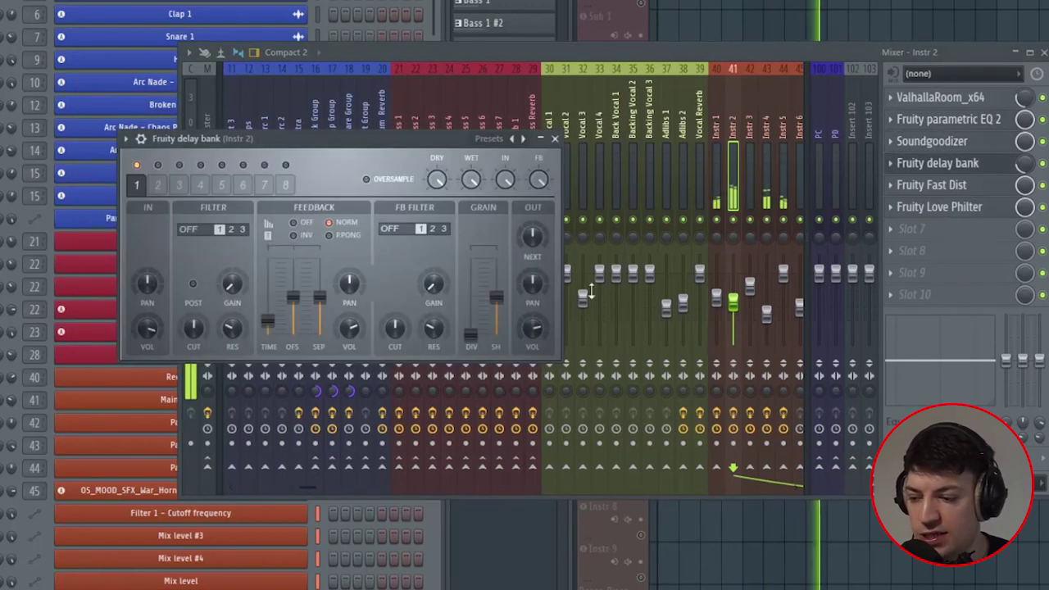
click(555, 138)
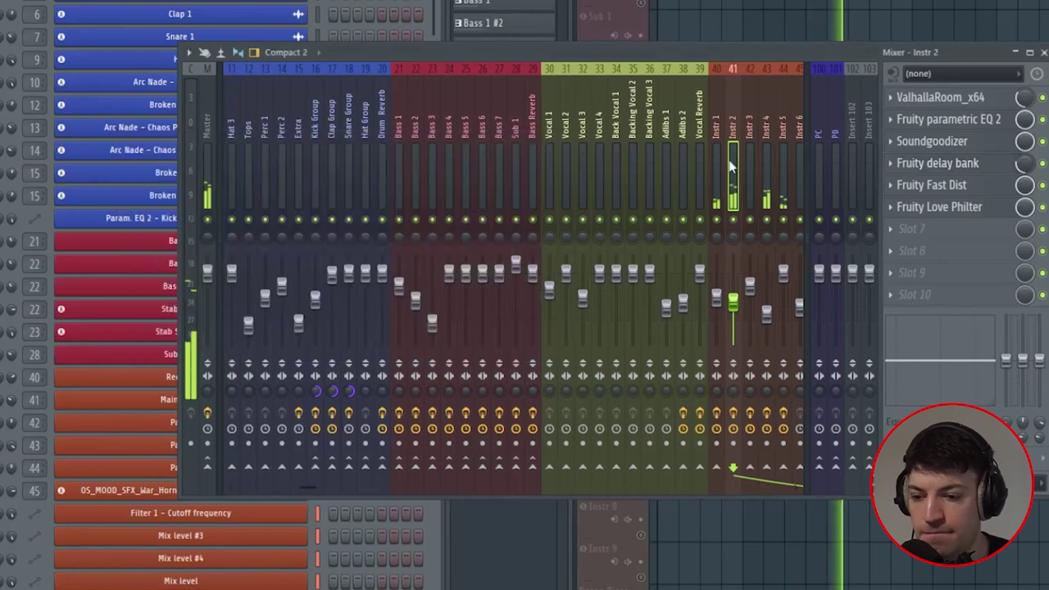
click(902, 186)
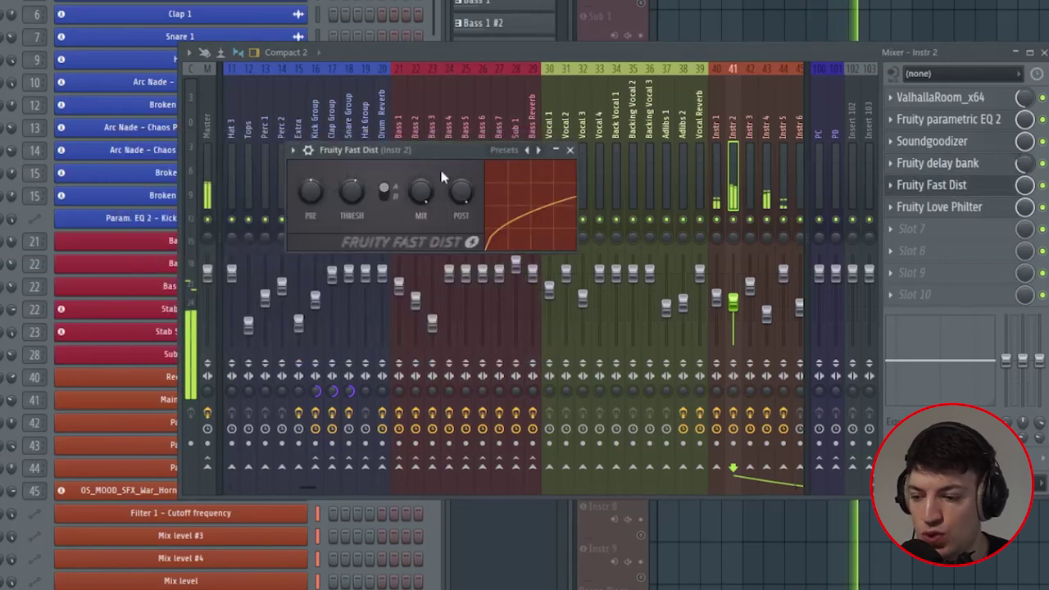
click(570, 150)
click(942, 207)
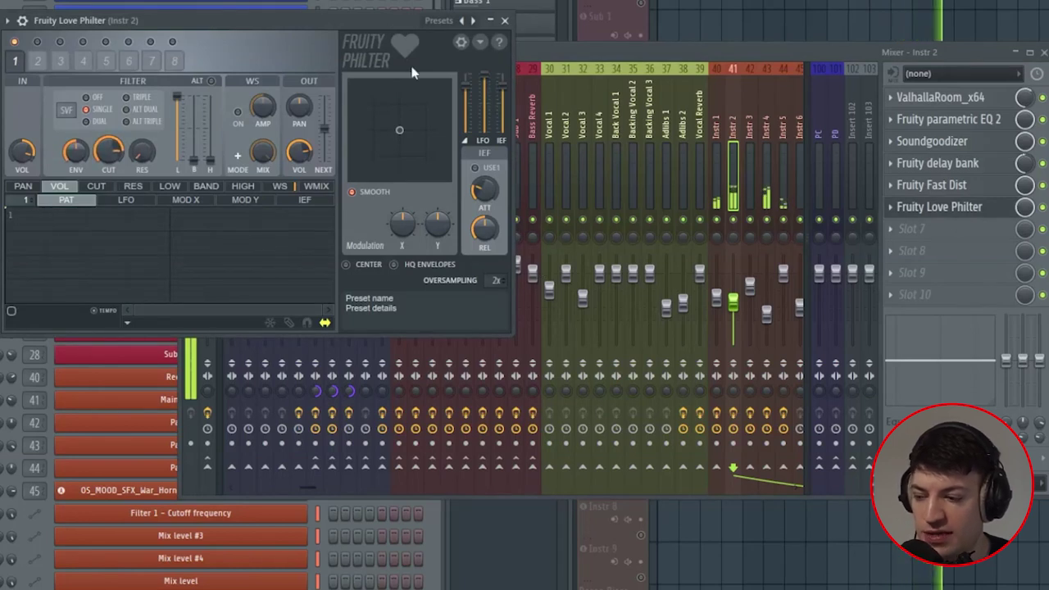
click(504, 20)
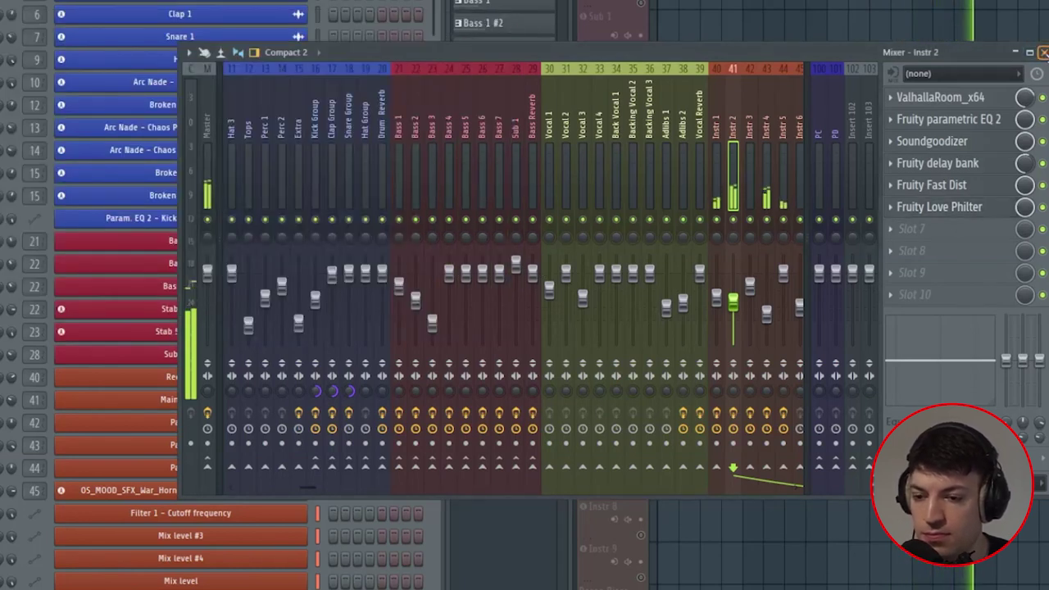
click(1044, 53)
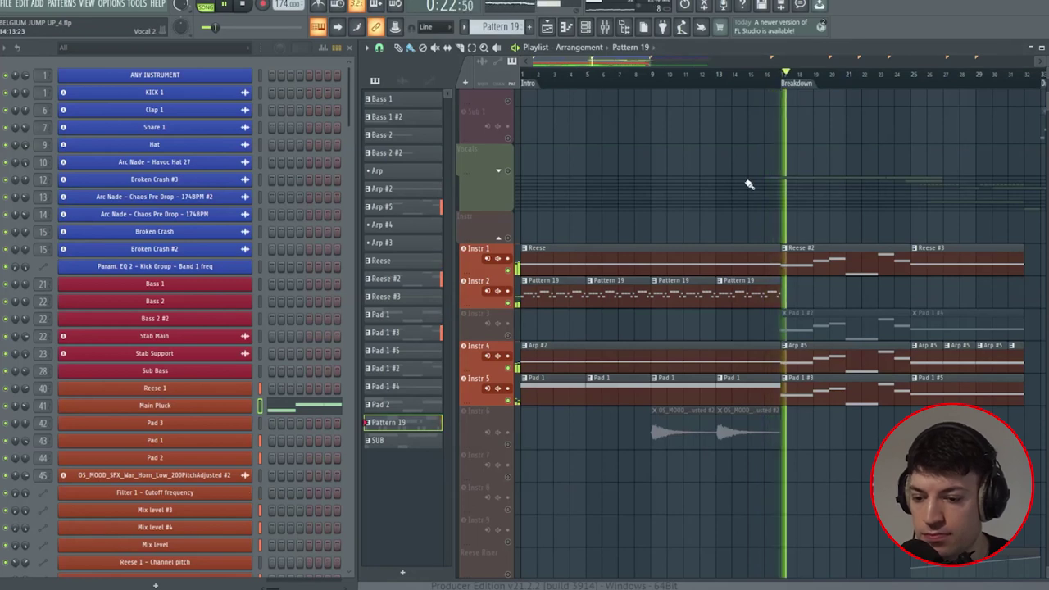
Stop playback and open Pattern 19's Main Pluck notes in the piano roll, zoomed in horizontally
scroll(749, 183, down, 1)
key(space)
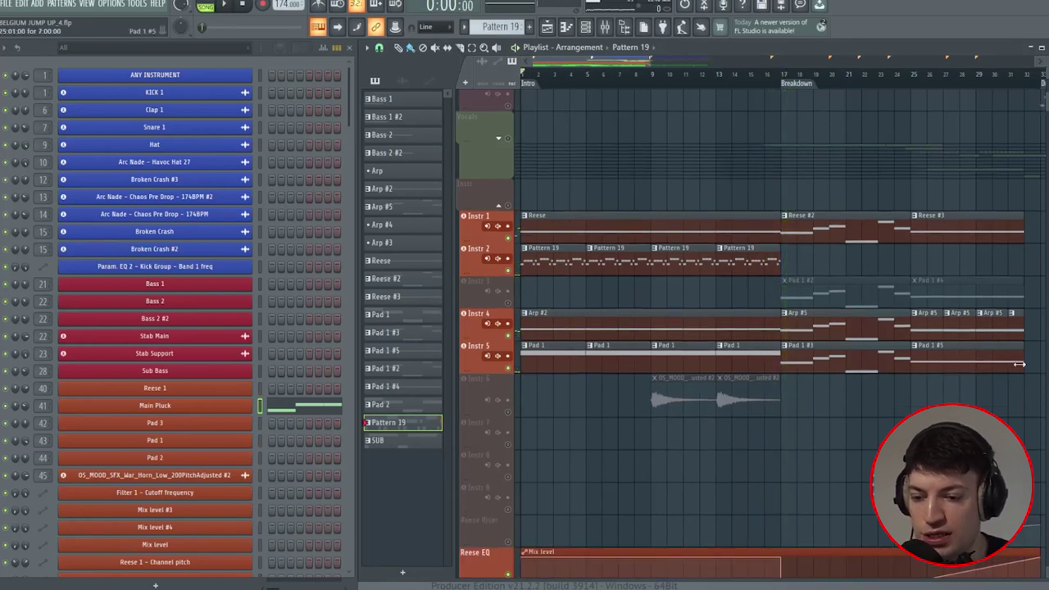
scroll(820, 278, down, 2)
key(F7)
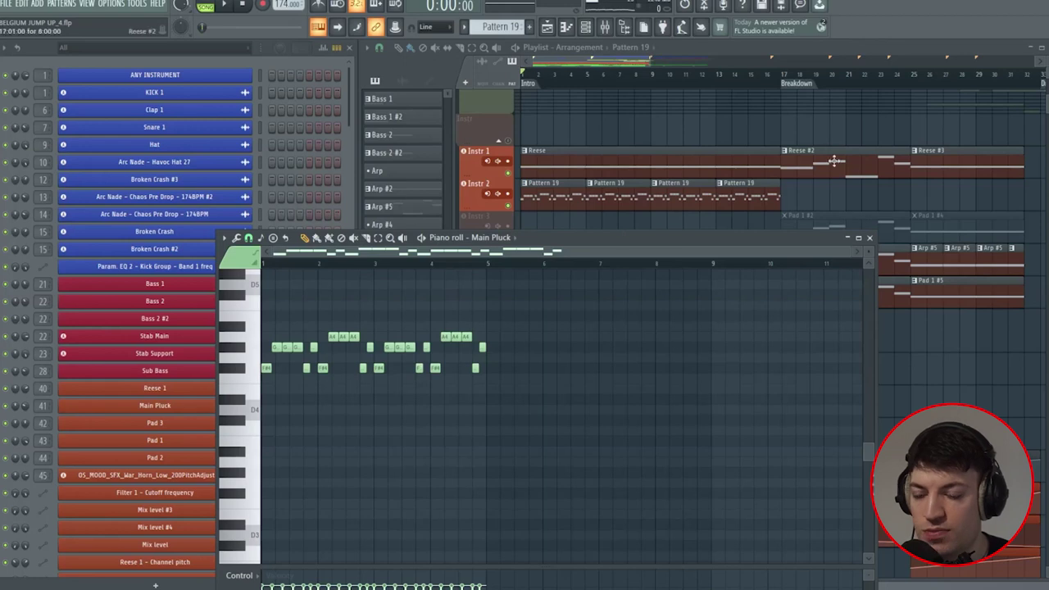
drag(848, 253, 544, 282)
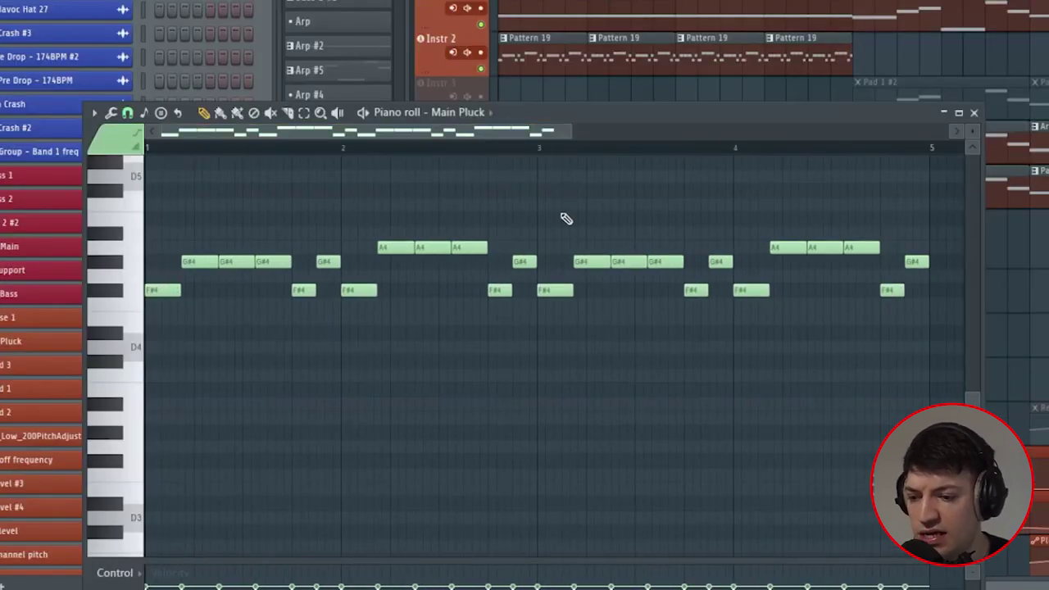
drag(571, 138, 566, 138)
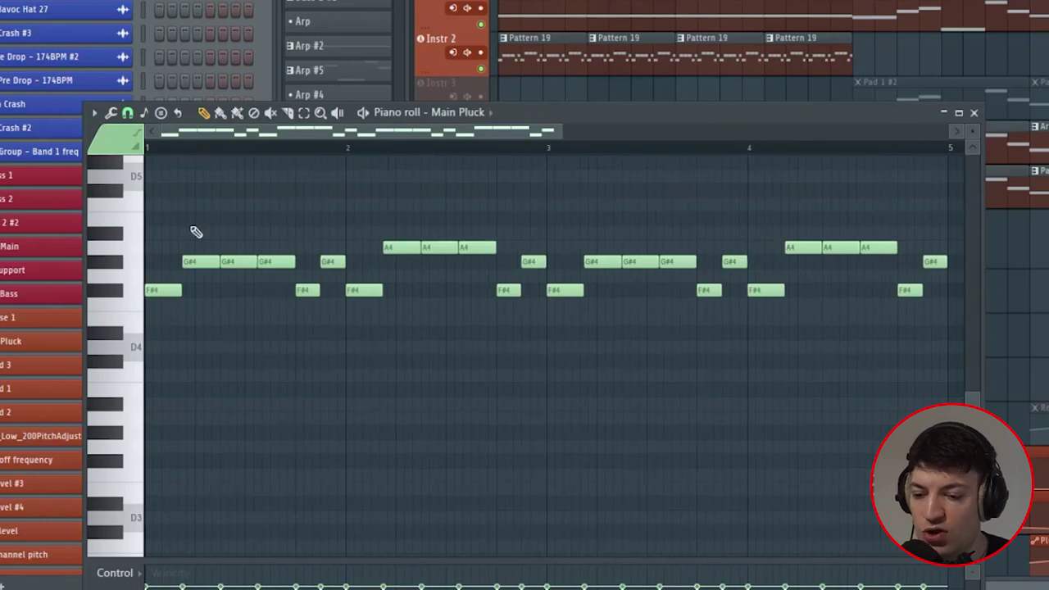
Close the piano roll and play the arrangement briefly from bar 9
click(975, 114)
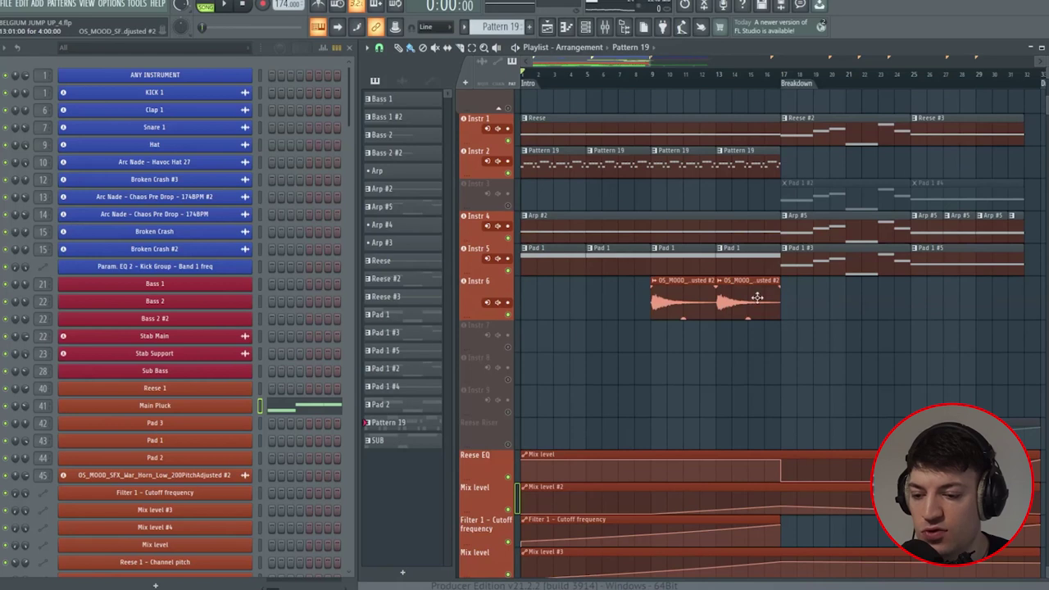
click(654, 82)
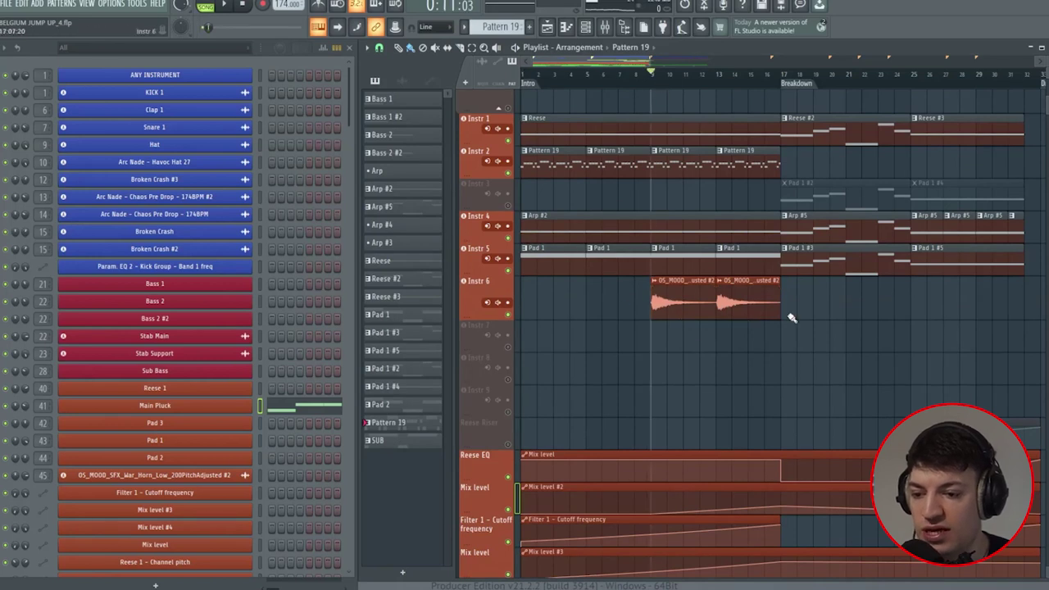
key(space)
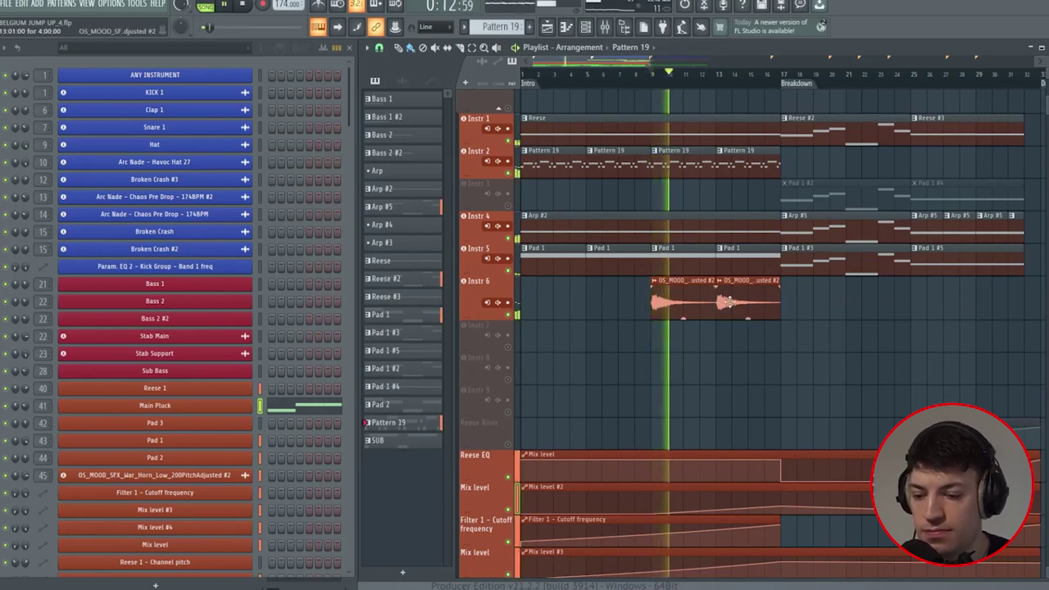
key(space)
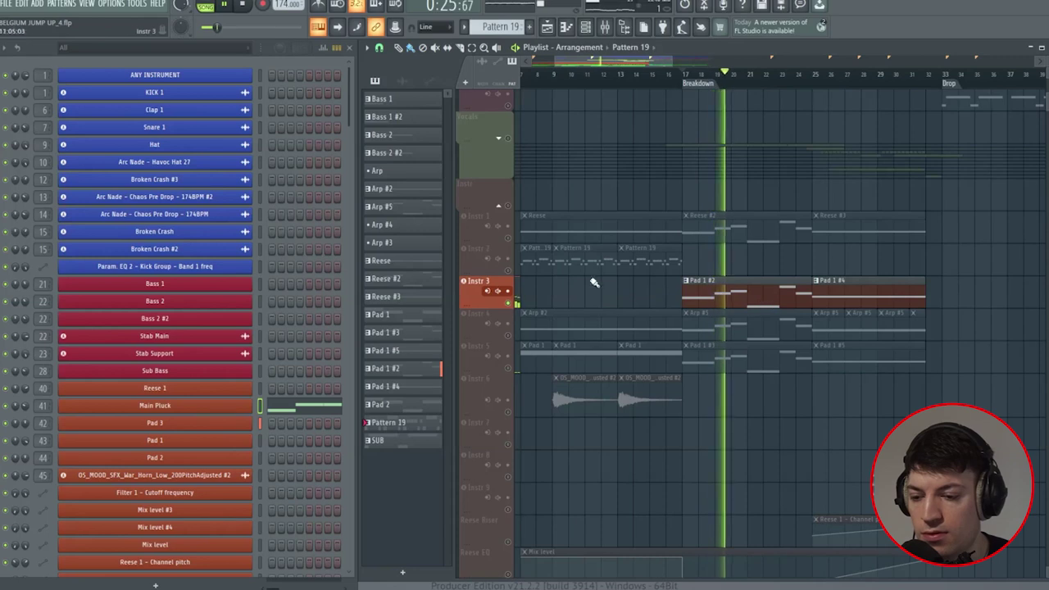
key(space)
right_click(508, 302)
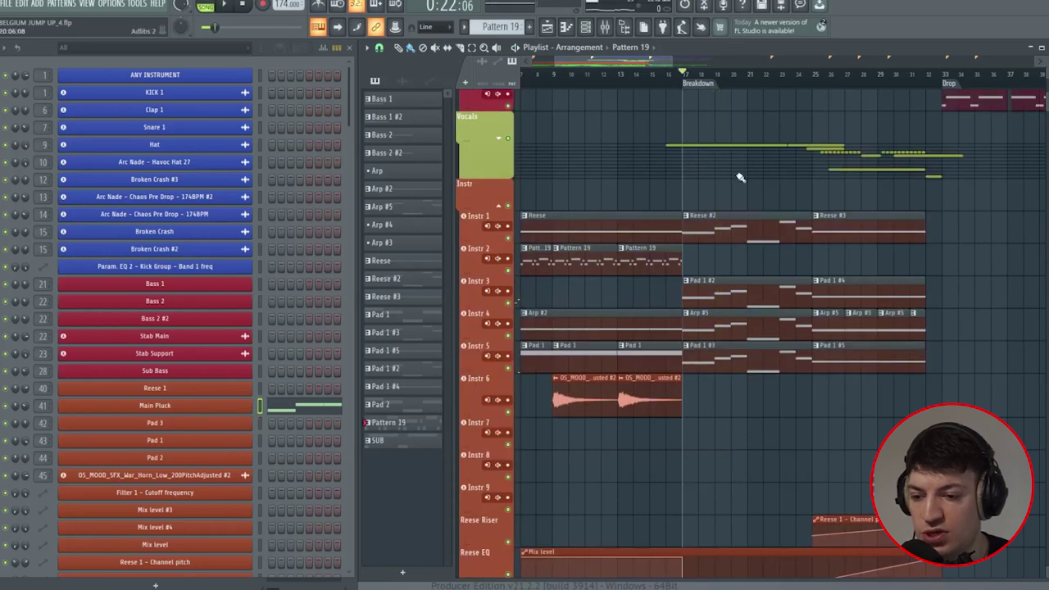
key(F9)
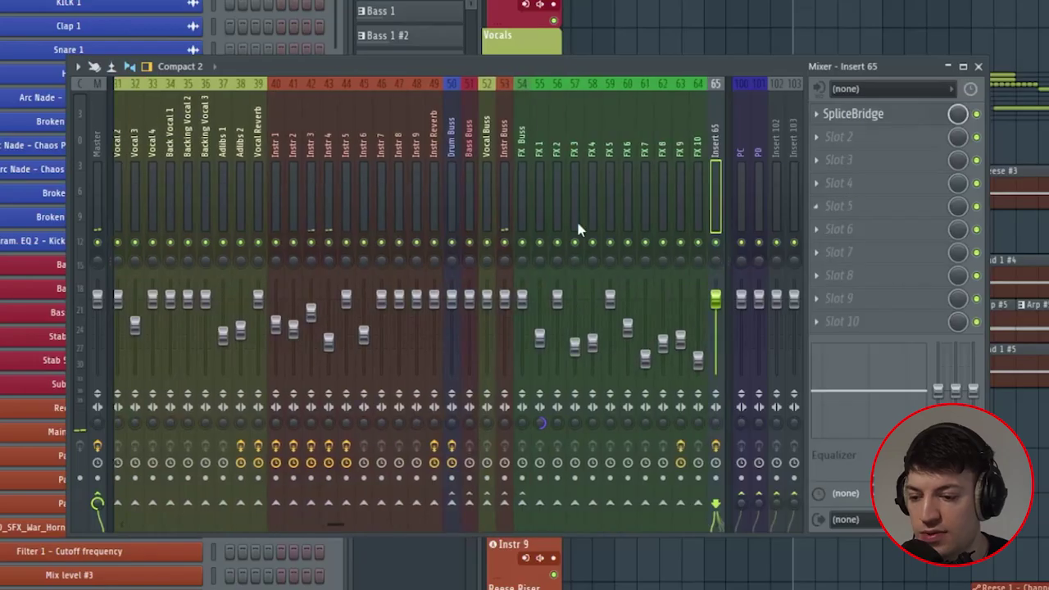
key(space)
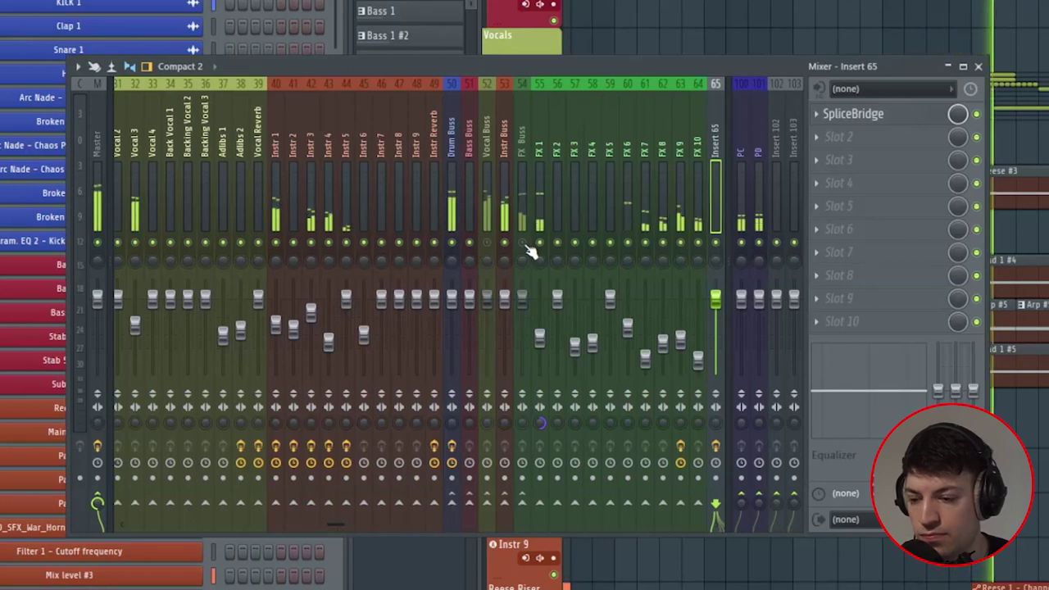
key(space)
click(978, 66)
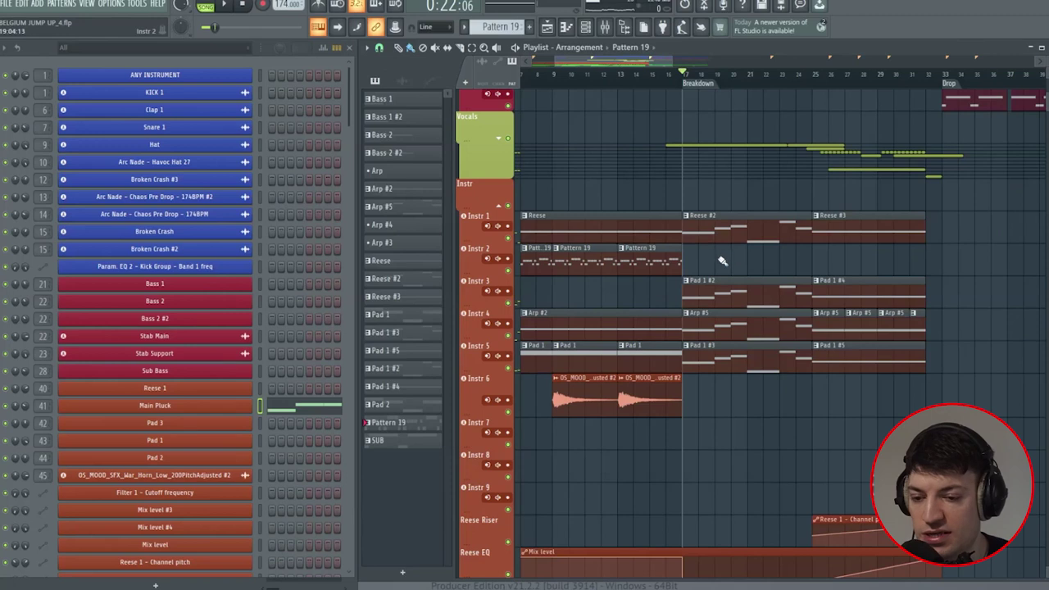
scroll(721, 261, down, 10)
drag(656, 64, 639, 63)
scroll(656, 200, down, 3)
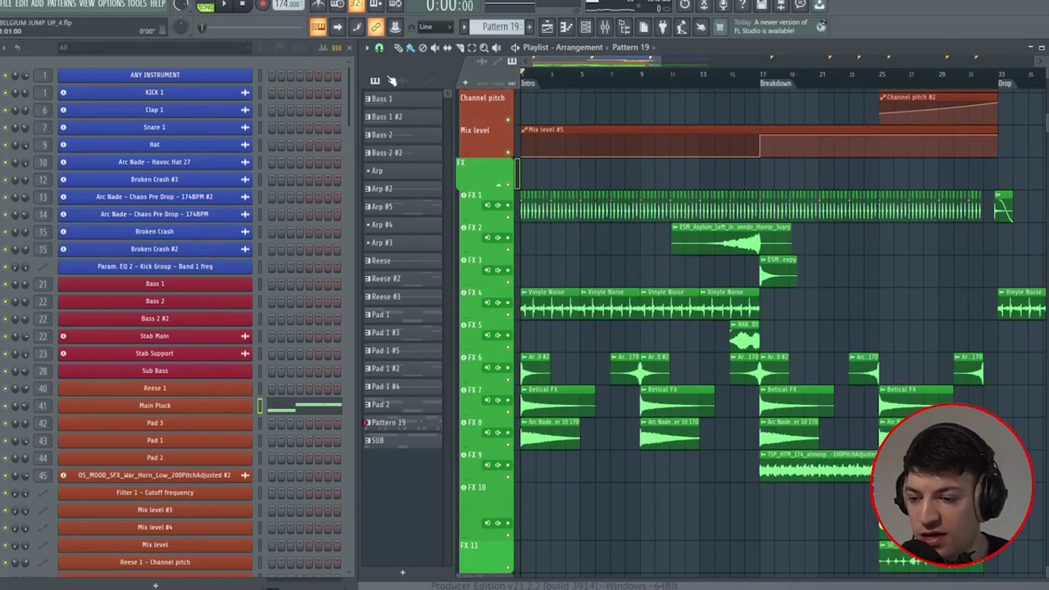
right_click(512, 224)
key(space)
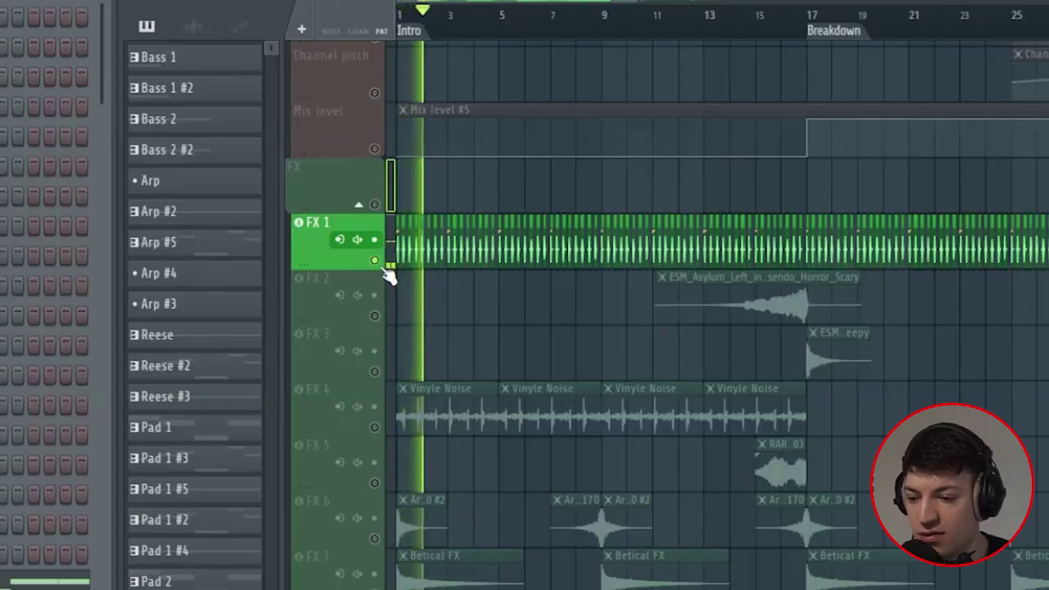
key(space)
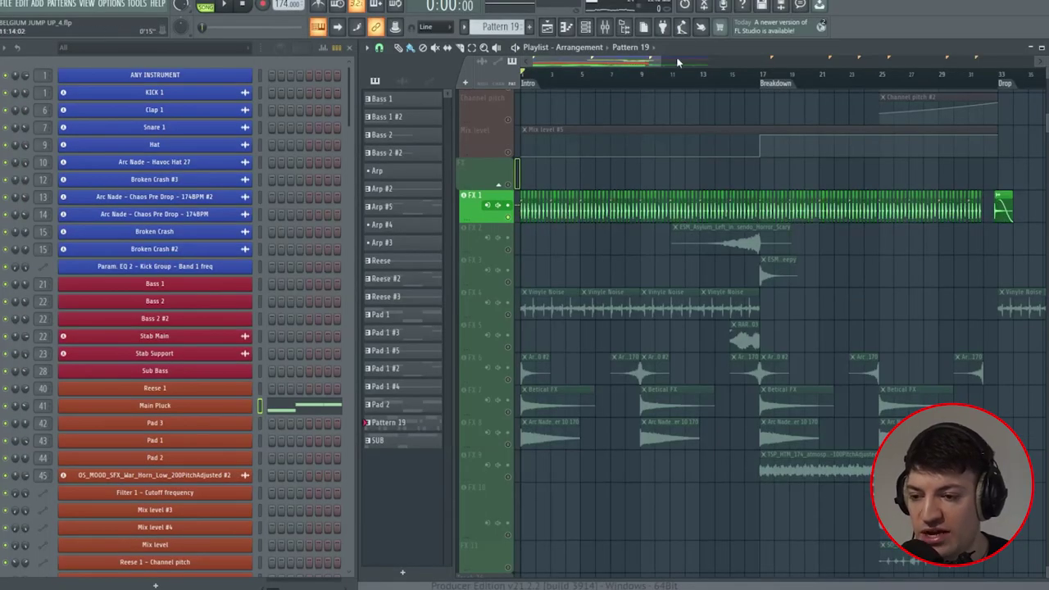
right_click(513, 220)
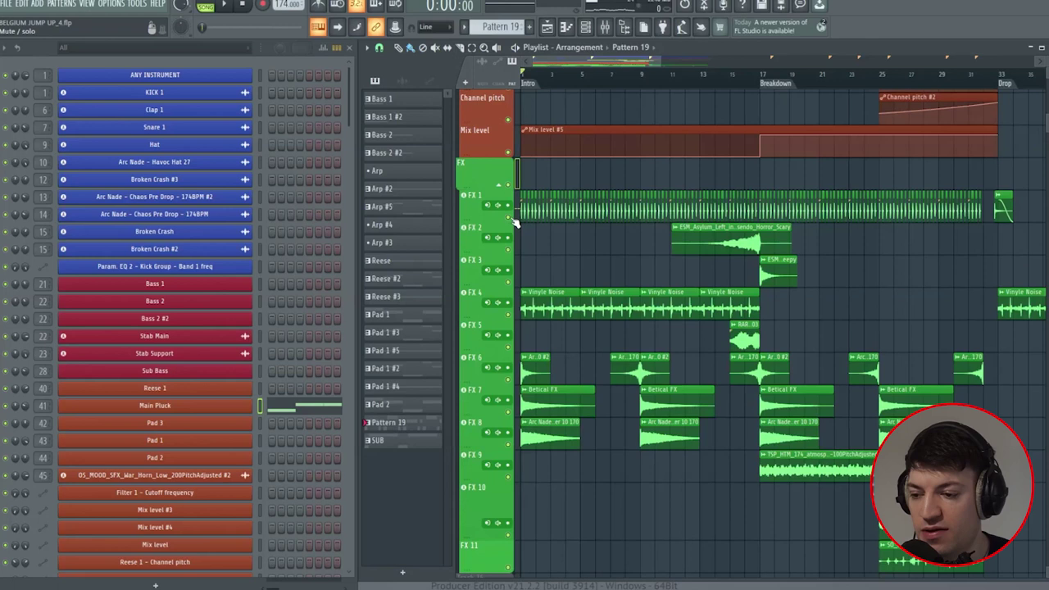
key(space)
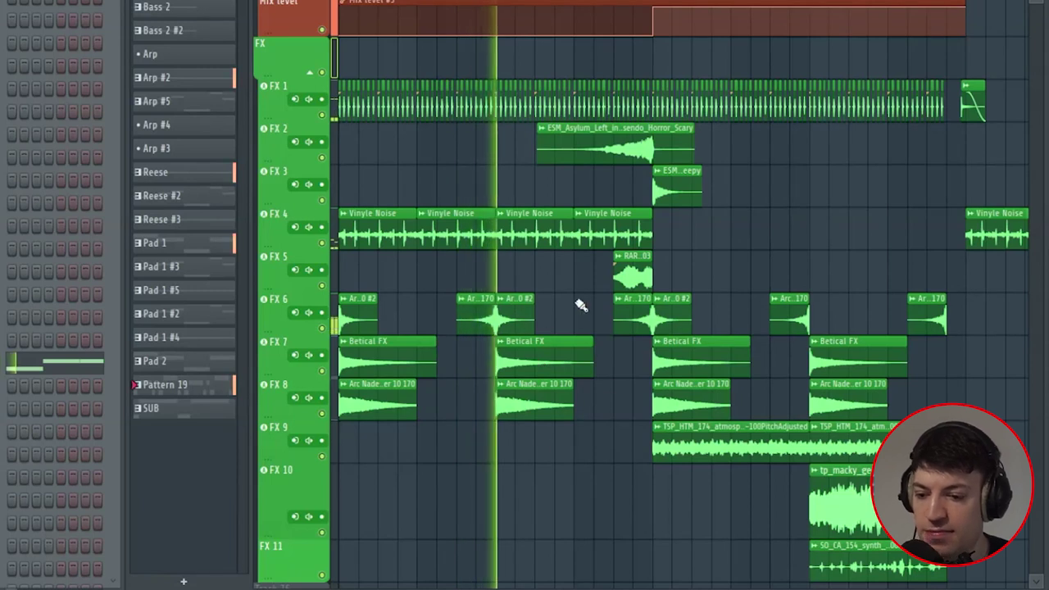
scroll(591, 221, right, 2)
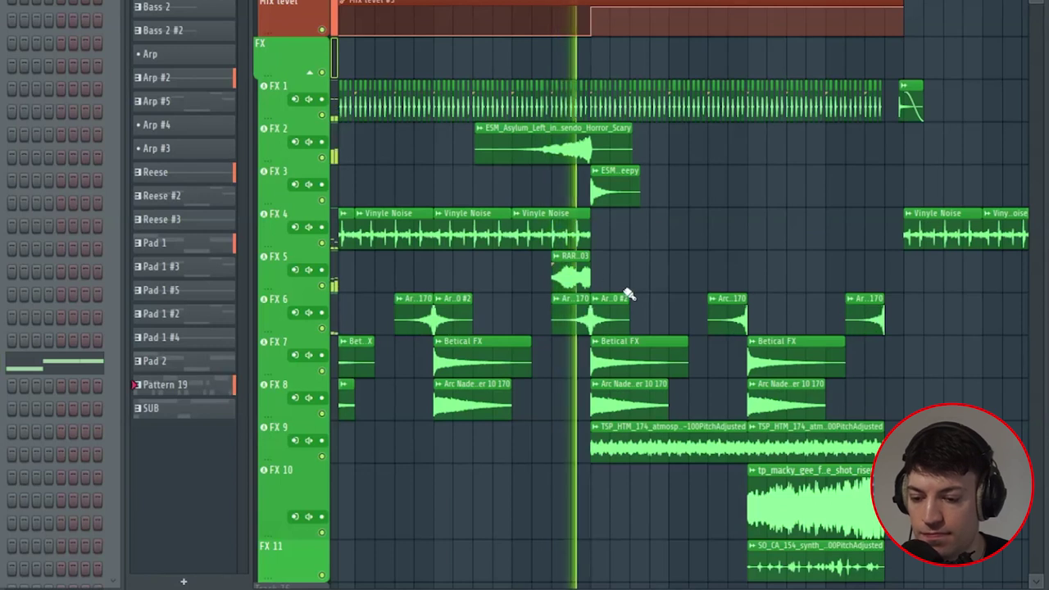
scroll(573, 96, right, 3)
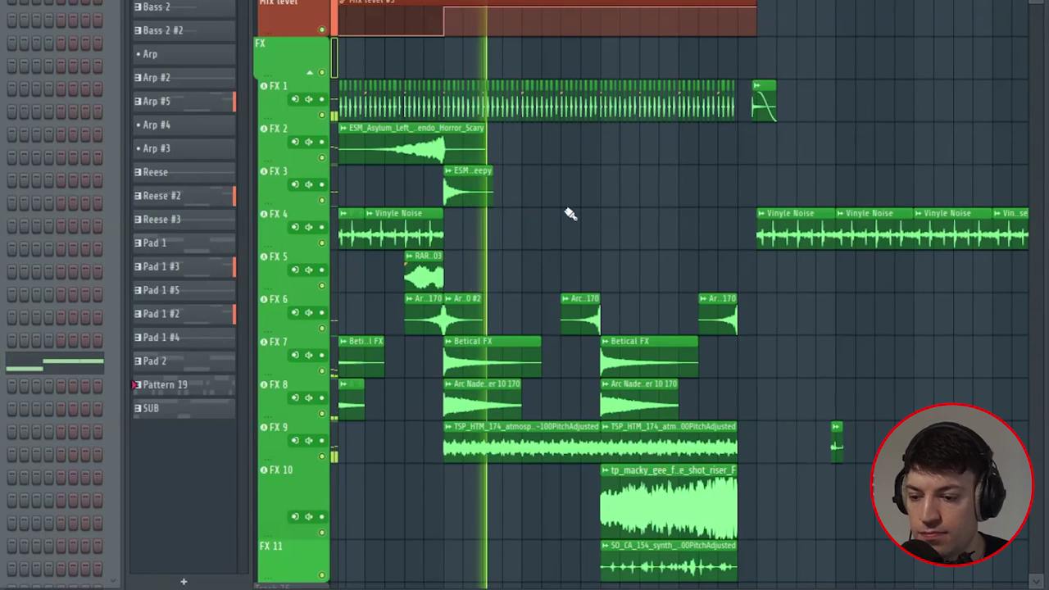
scroll(628, 244, down, 3)
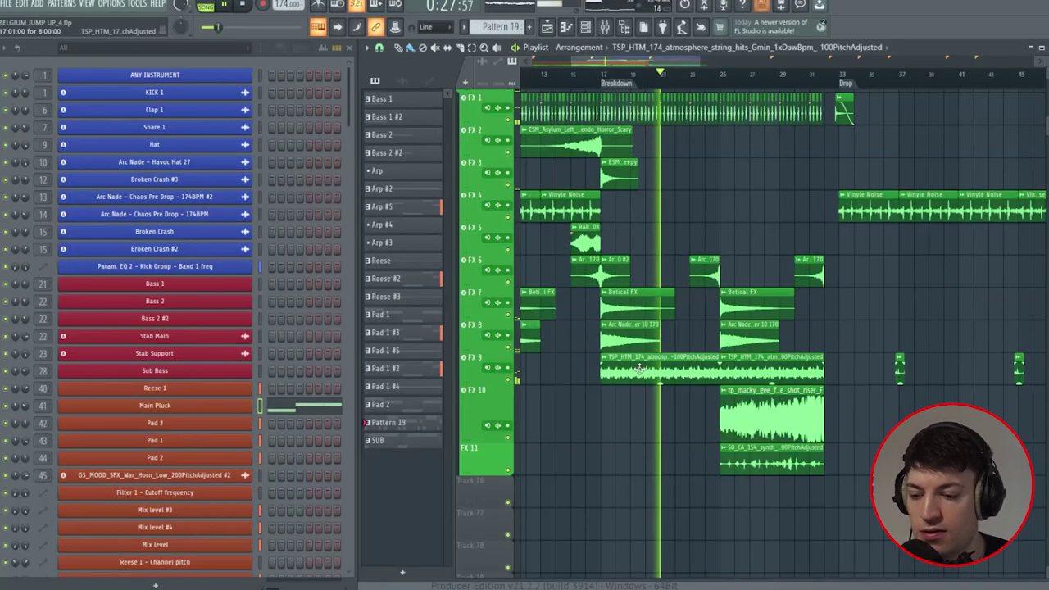
Check the settings of the FX 9 atmosphere and FX 10 riser clips
double_click(639, 371)
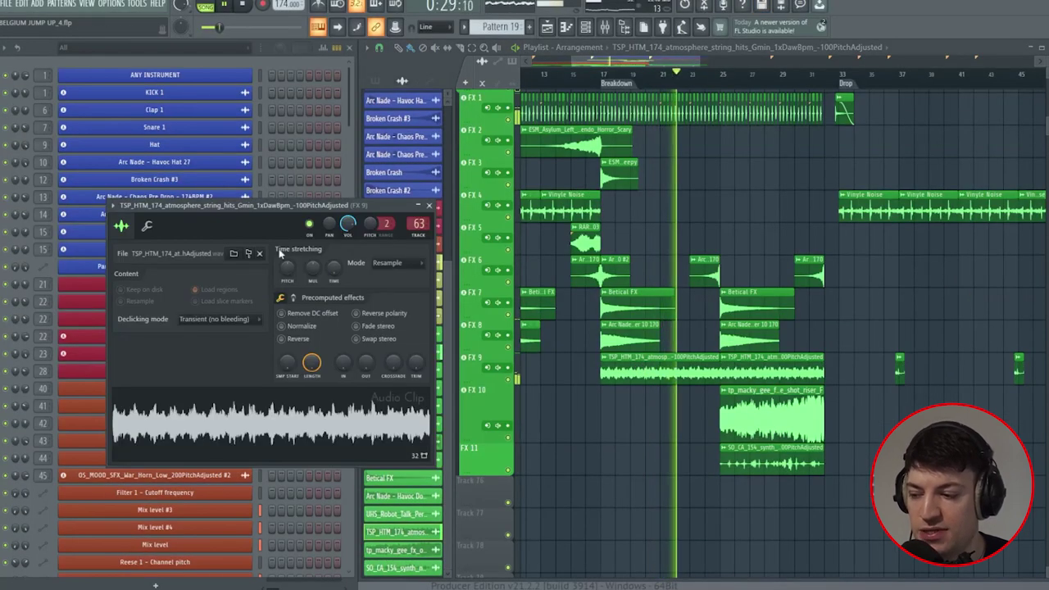
click(429, 205)
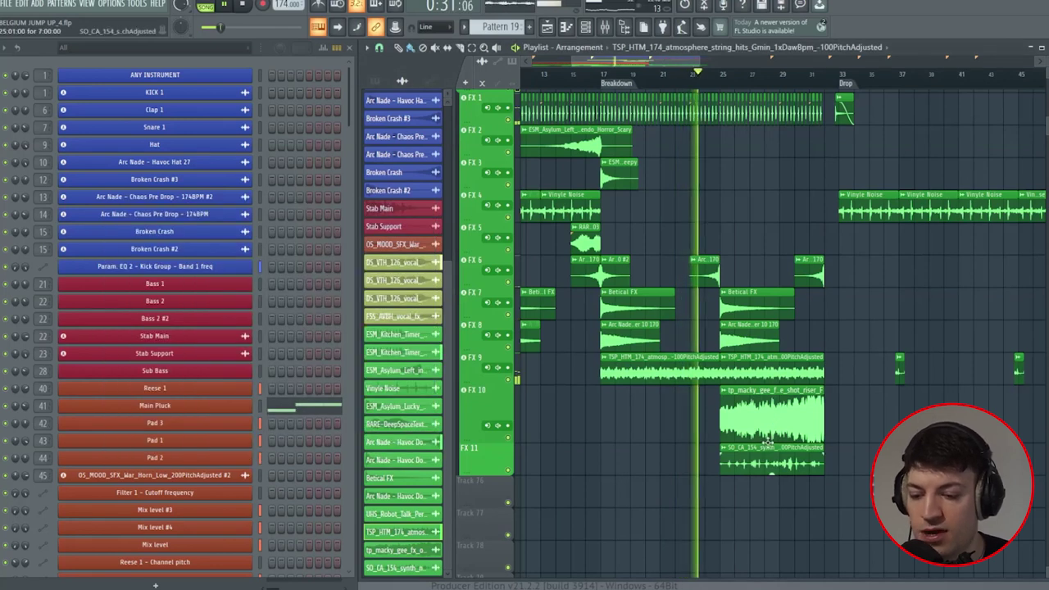
double_click(794, 425)
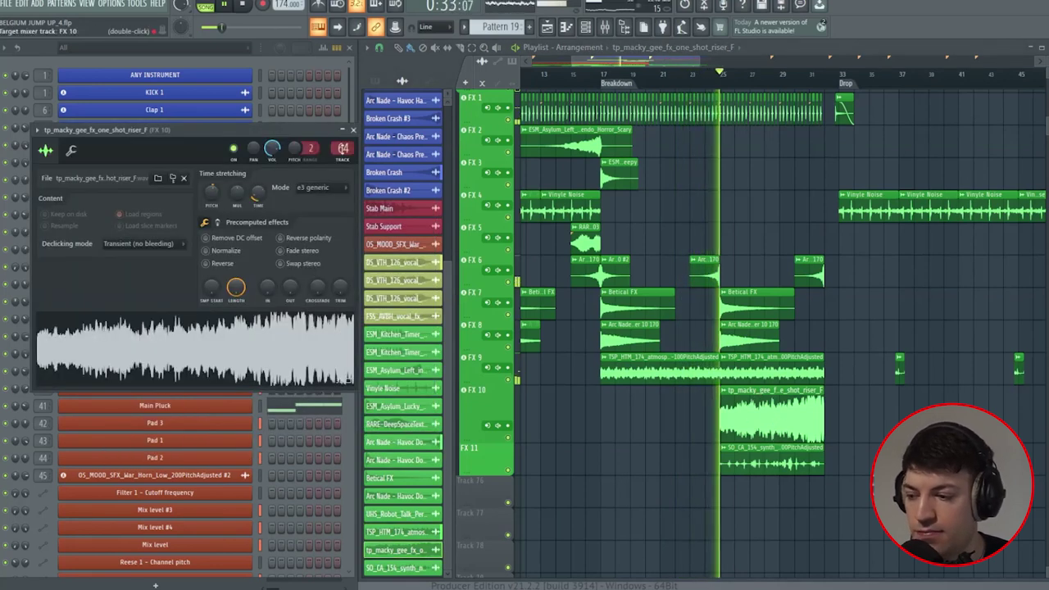
click(353, 131)
Stop playback at the start and scroll up to the automation tracks above the FX group
key(space)
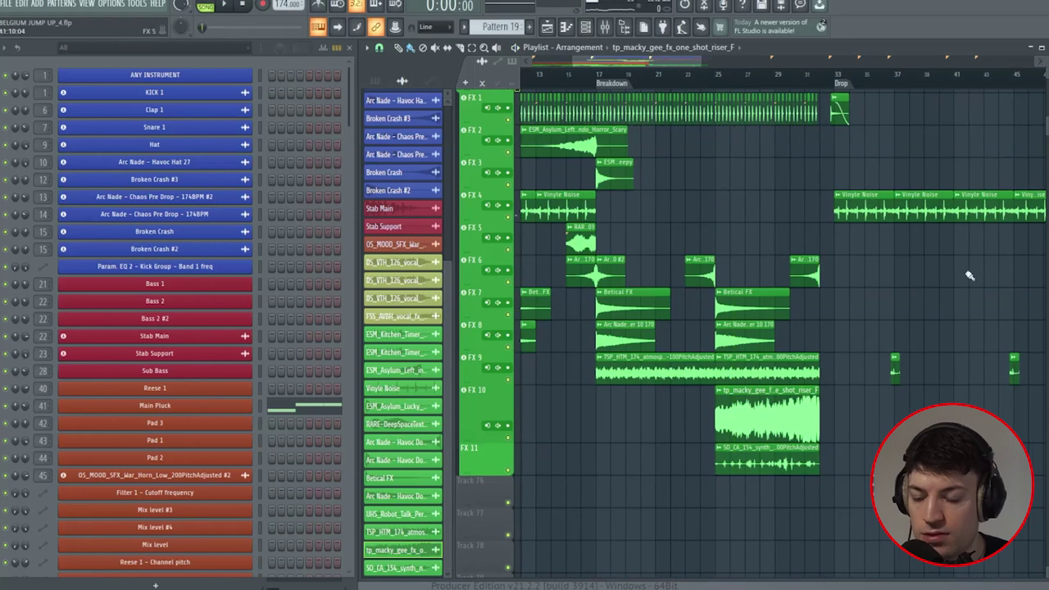
scroll(694, 270, up, 2)
scroll(586, 67, down, 2)
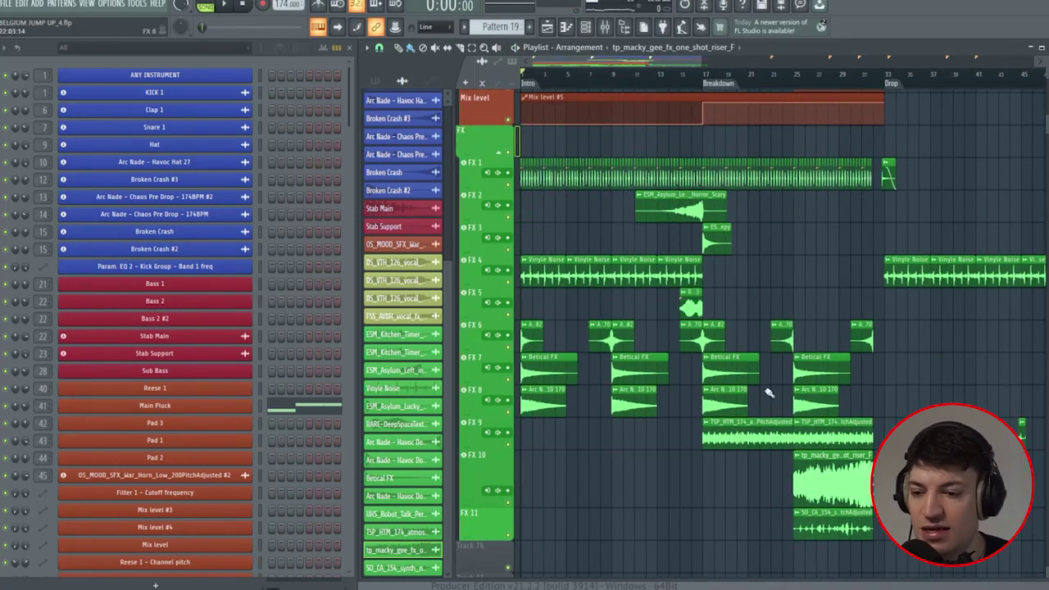
scroll(871, 304, up, 2)
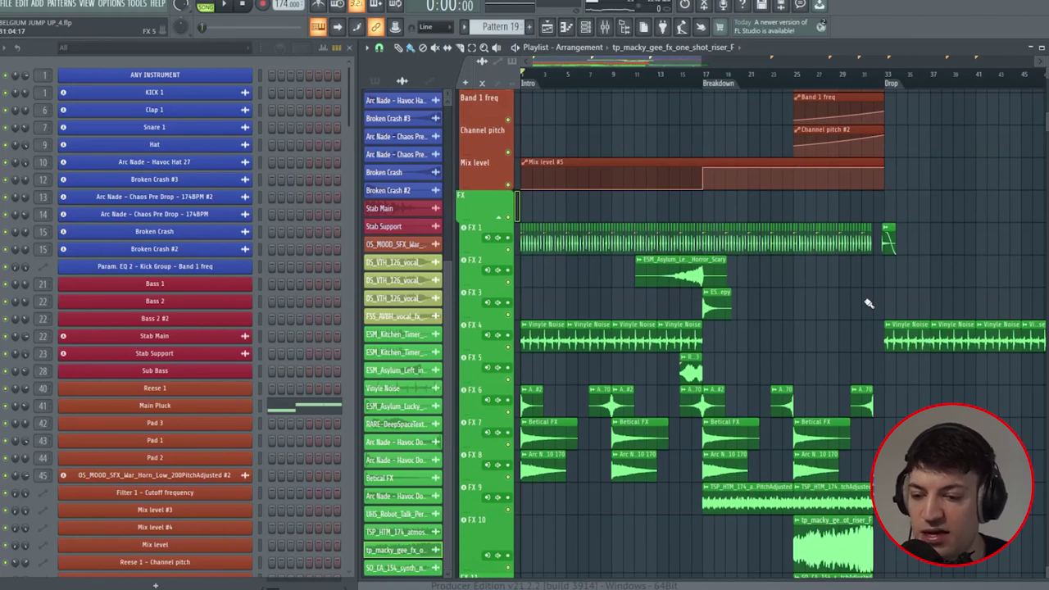
scroll(869, 305, up, 15)
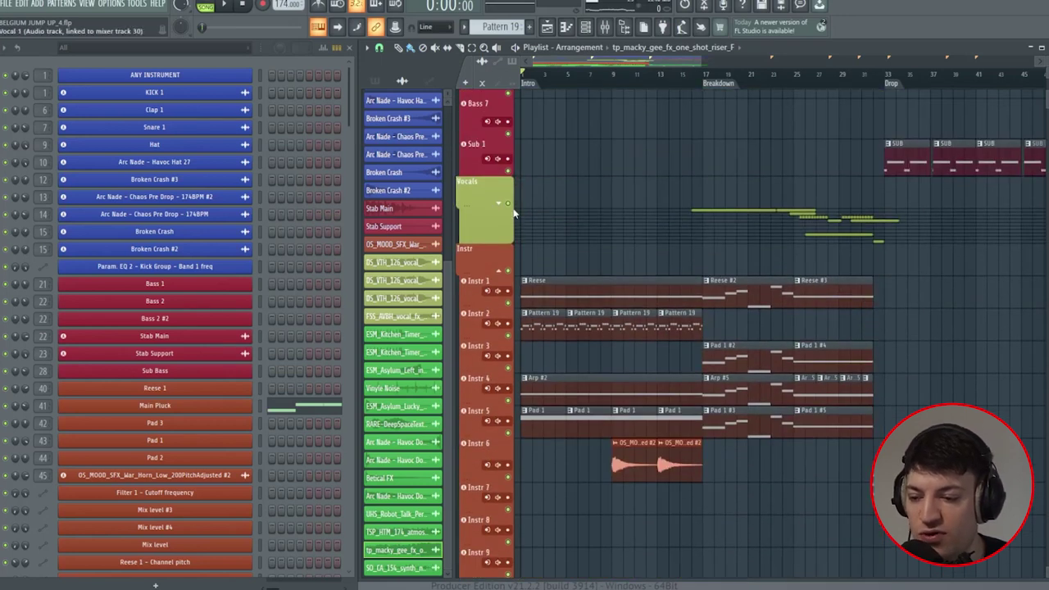
Expand the Vocals group to reveal its Vocal, Backing Vocal and Adlibs tracks
click(504, 205)
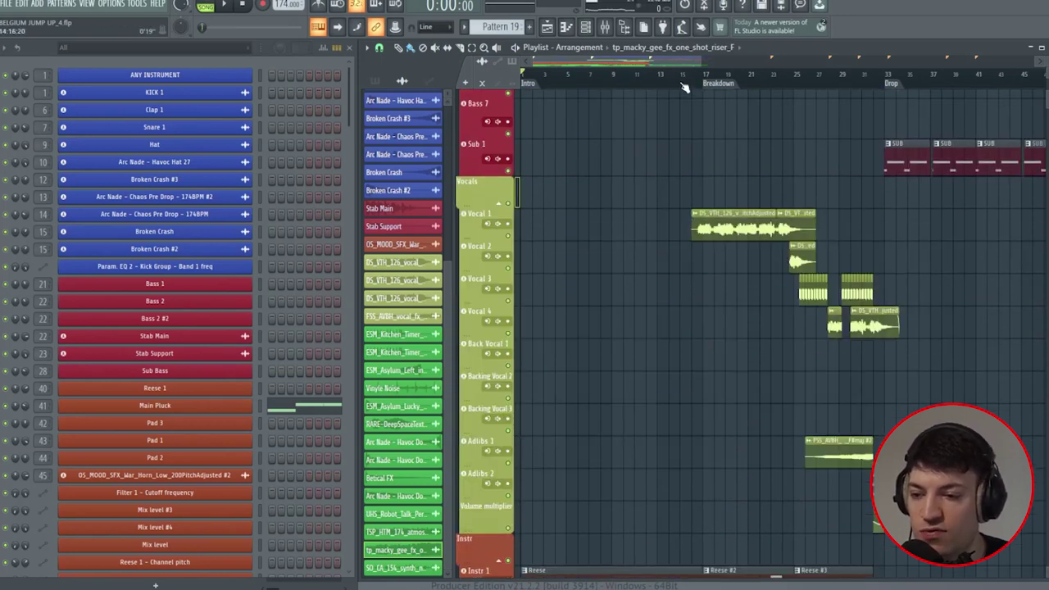
scroll(591, 70, right, 3)
drag(553, 62, 601, 76)
scroll(655, 176, down, 3)
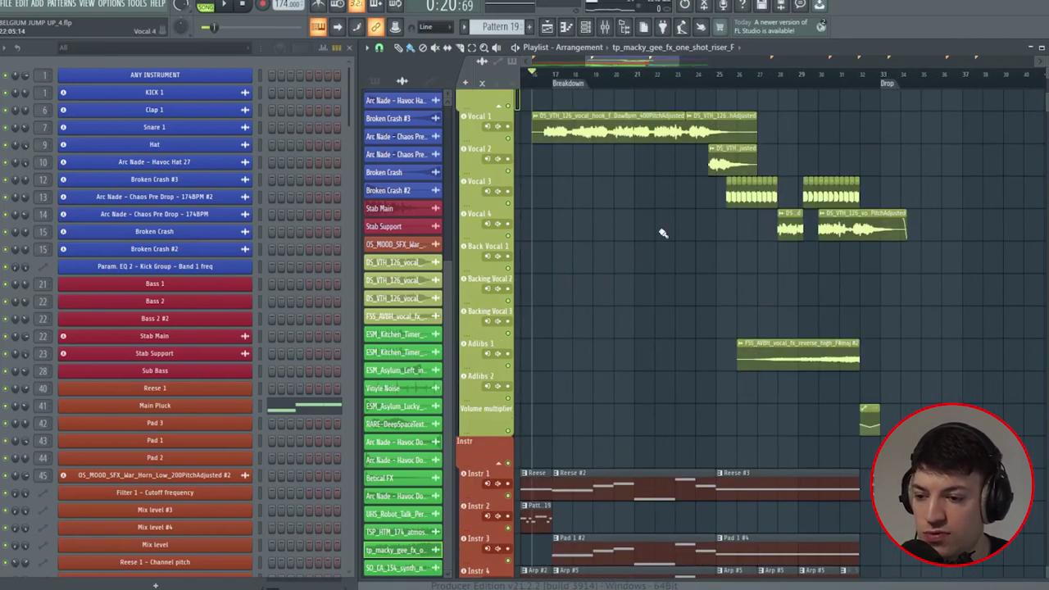
scroll(610, 123, up, 1)
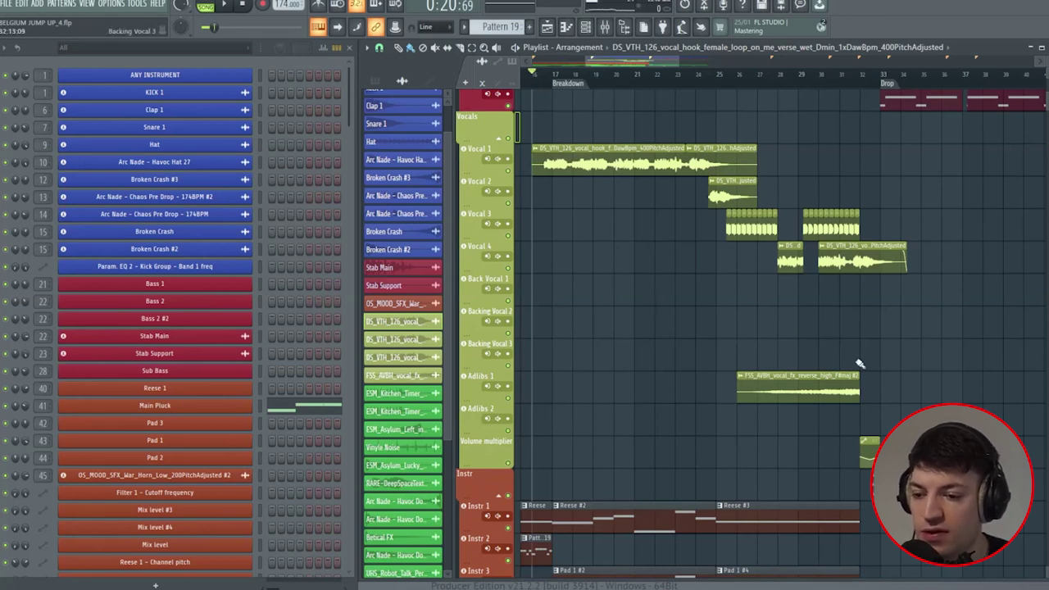
Inspect the settings of the vocal hook clip and the reverse vocal FX clip
double_click(607, 149)
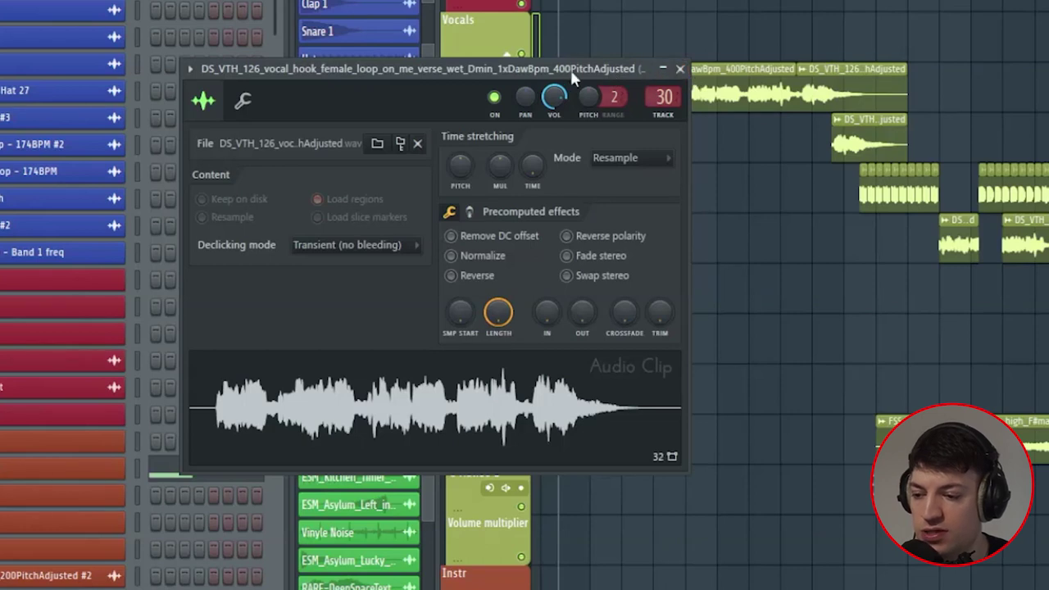
key(Escape)
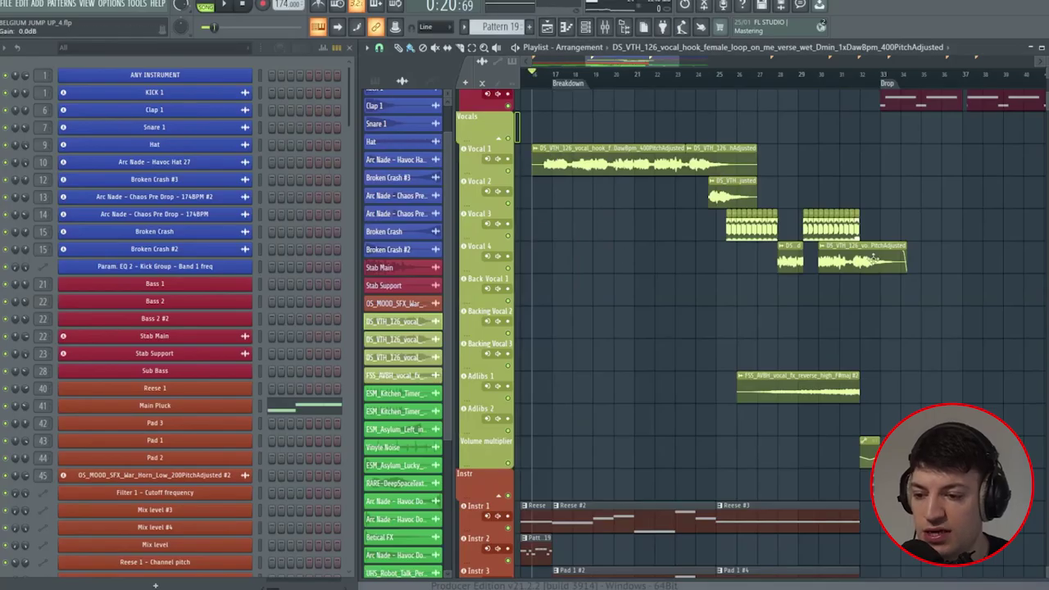
double_click(576, 165)
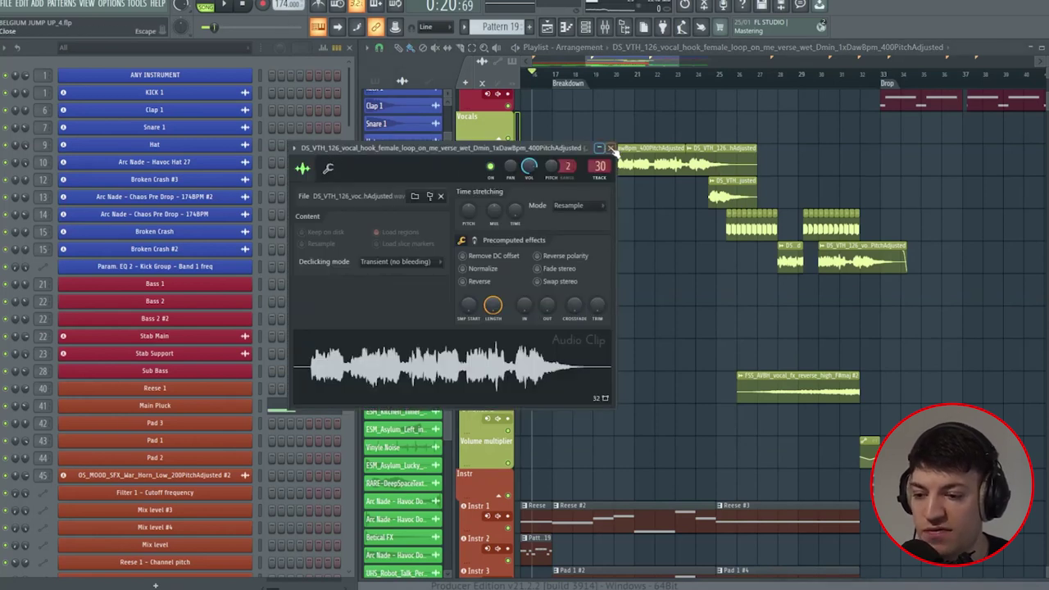
click(610, 148)
scroll(492, 246, down, 1)
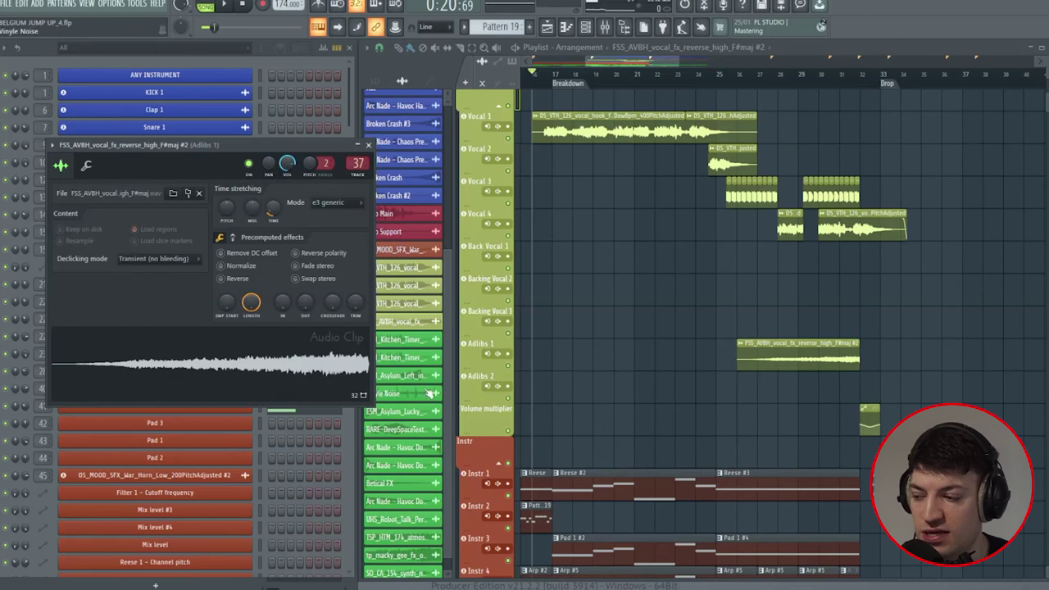
click(368, 145)
scroll(531, 128, up, 1)
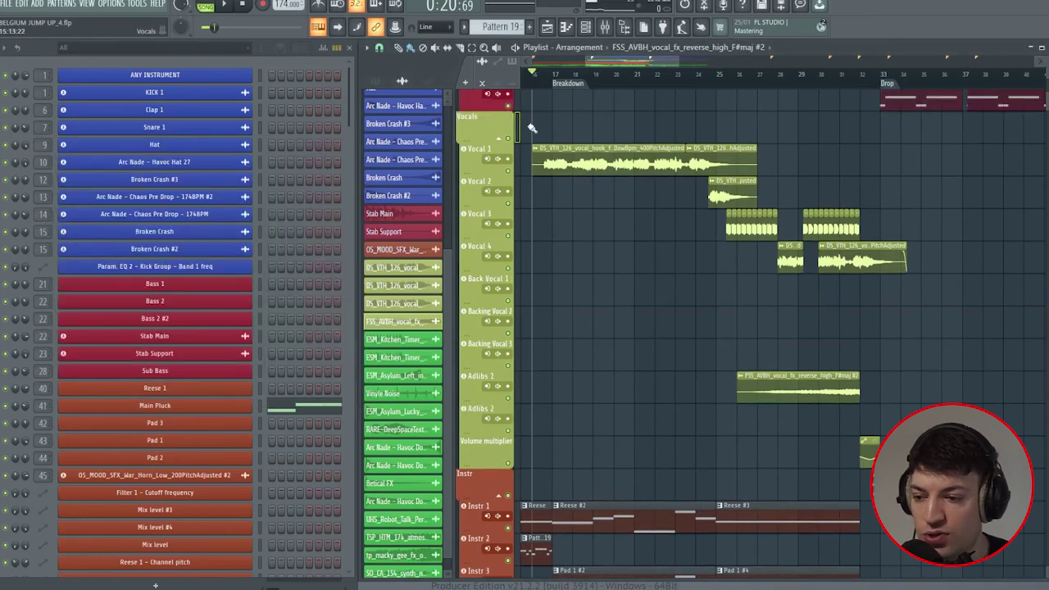
Select bars 17 to 25 on the ruler, then clear the selection
drag(539, 82, 883, 82)
click(720, 95)
scroll(857, 82, up, 2)
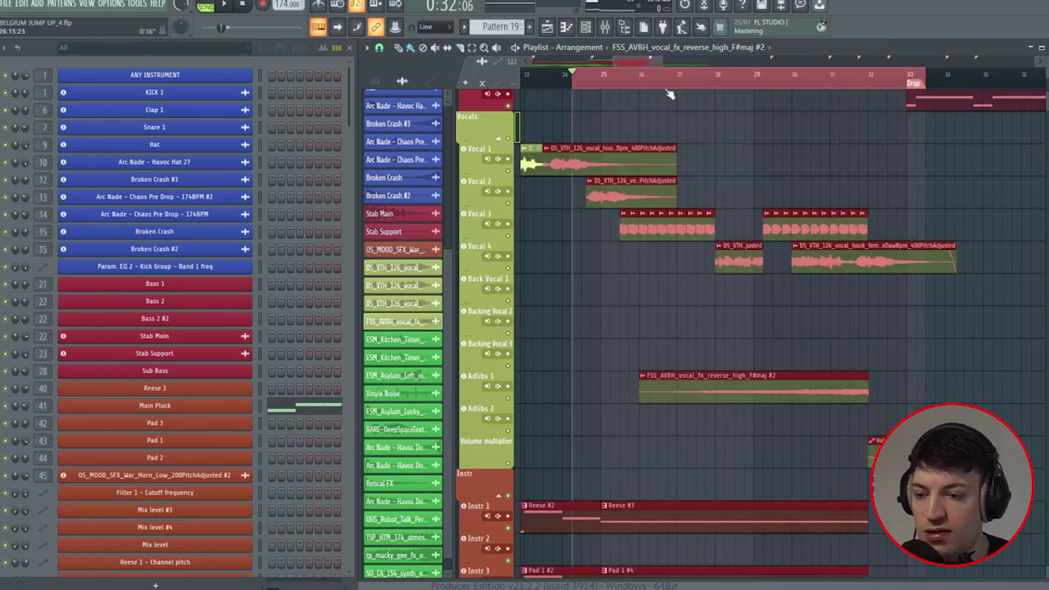
Open the mixer, set the song position to the breakdown and start playback
scroll(670, 95, down, 3)
key(F9)
click(541, 74)
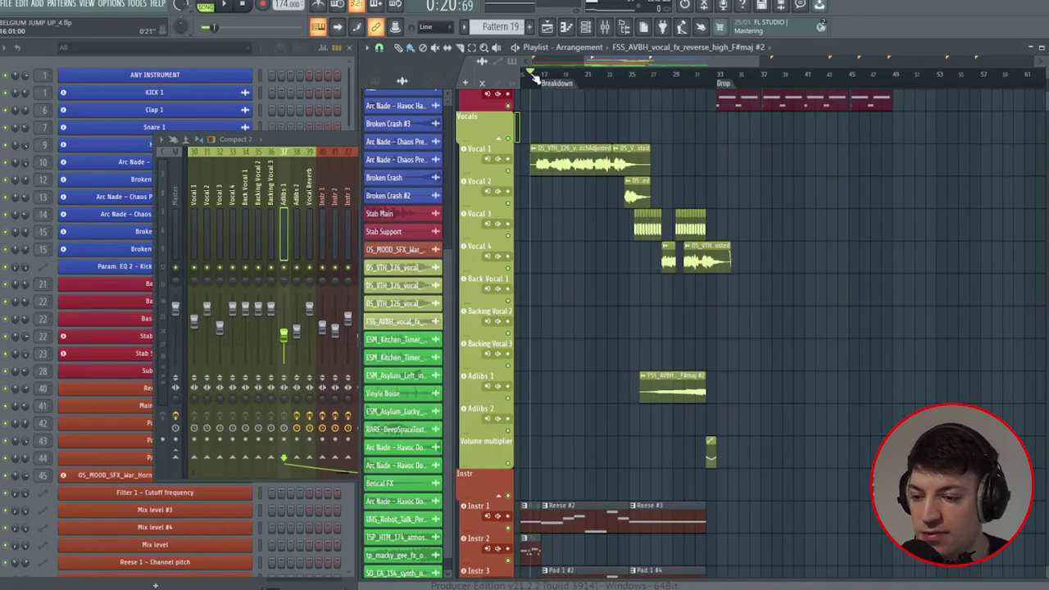
key(space)
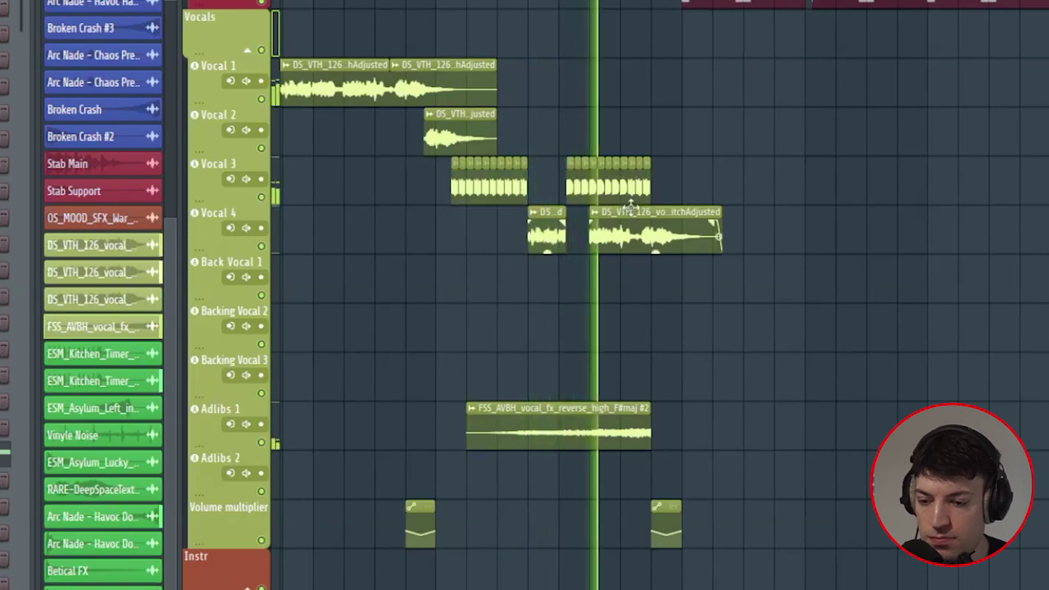
Zoom out to bars 17–42 and scroll up to the Drum Buss kick tracks
scroll(631, 203, up, 3)
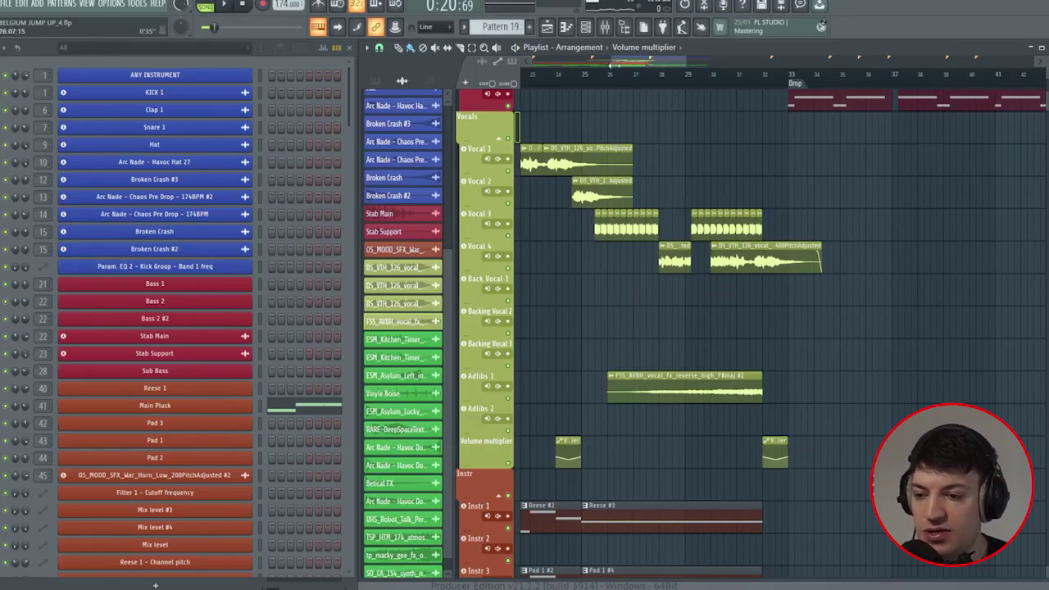
drag(611, 65, 592, 65)
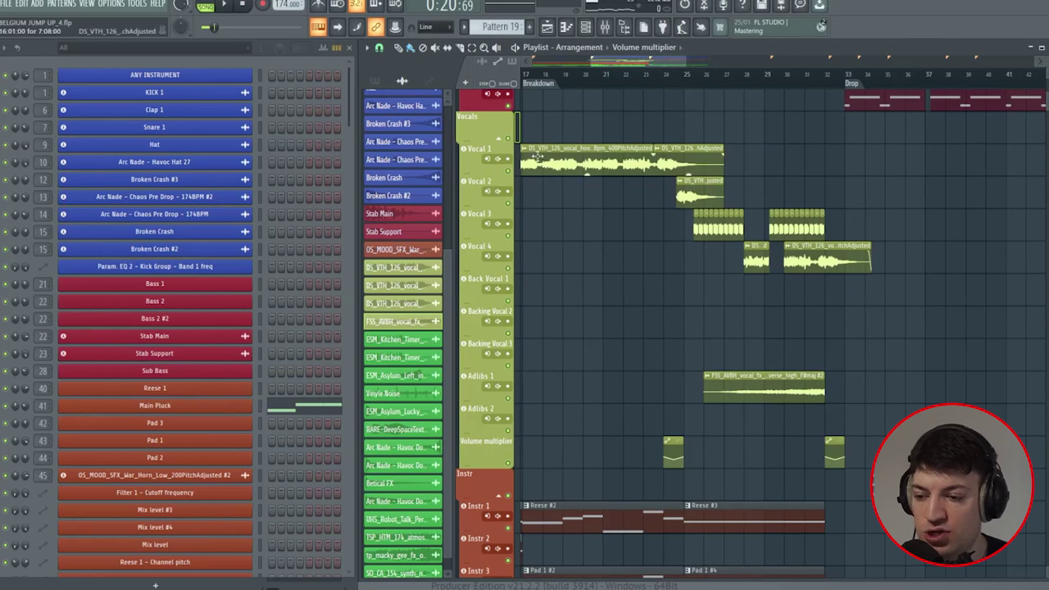
scroll(851, 327, up, 10)
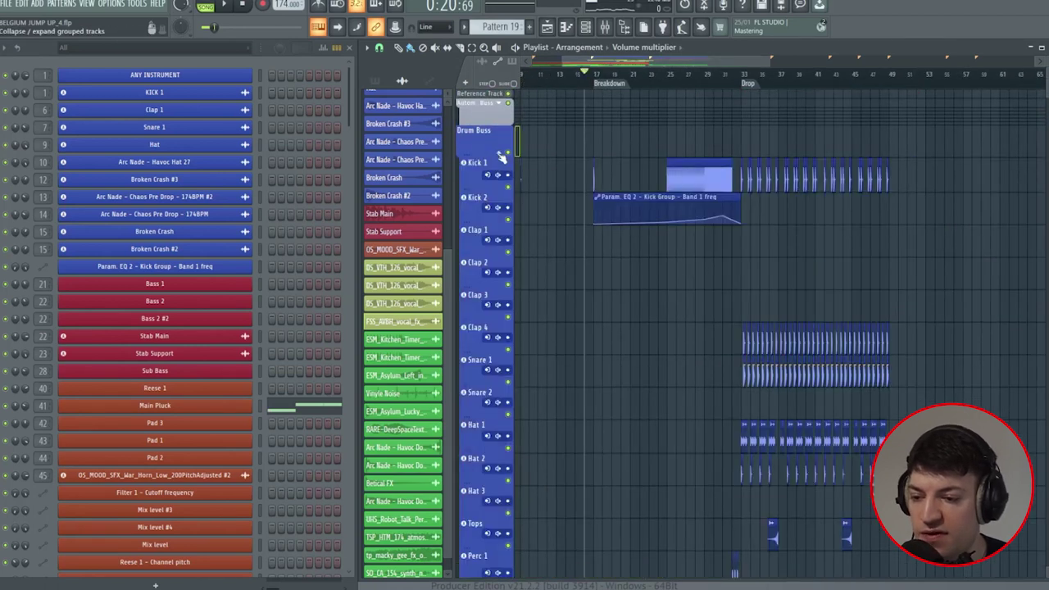
Place the song position at bar 25 and select bars 25 to 33 before the drop
scroll(617, 73, up, 4)
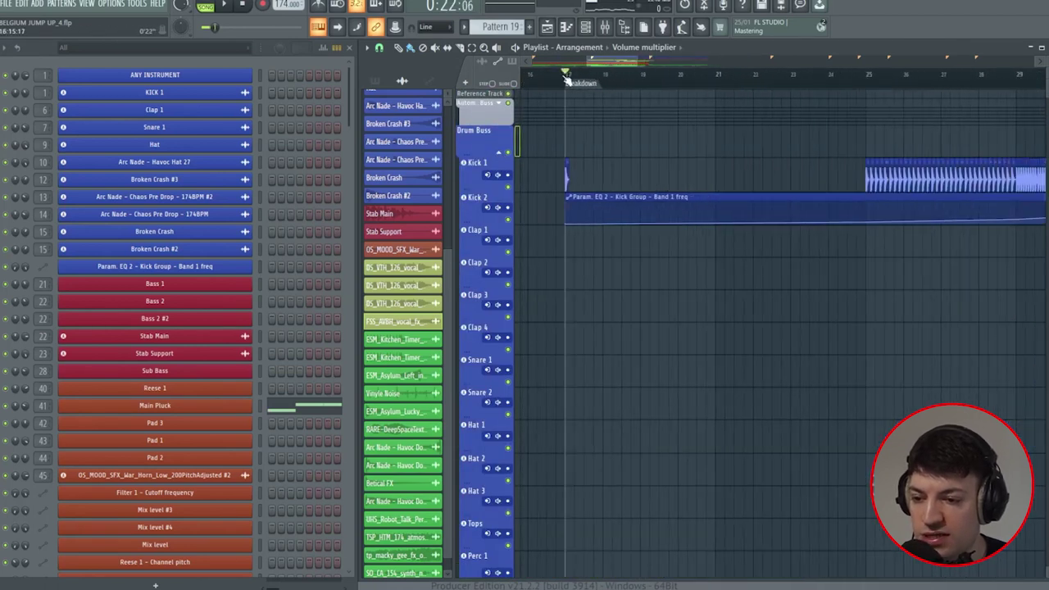
drag(642, 64, 525, 169)
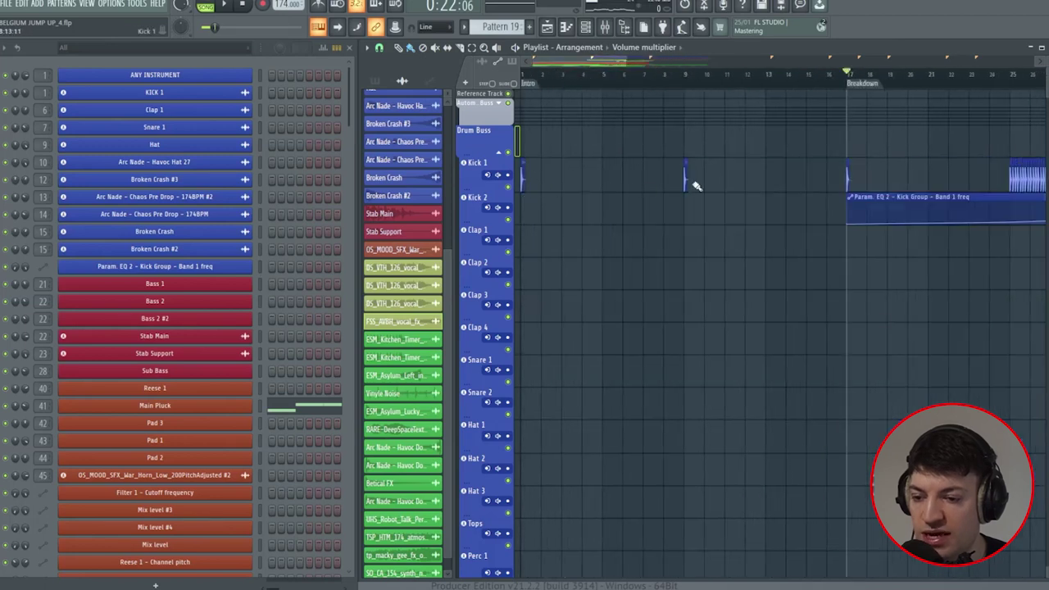
scroll(731, 327, down, 10)
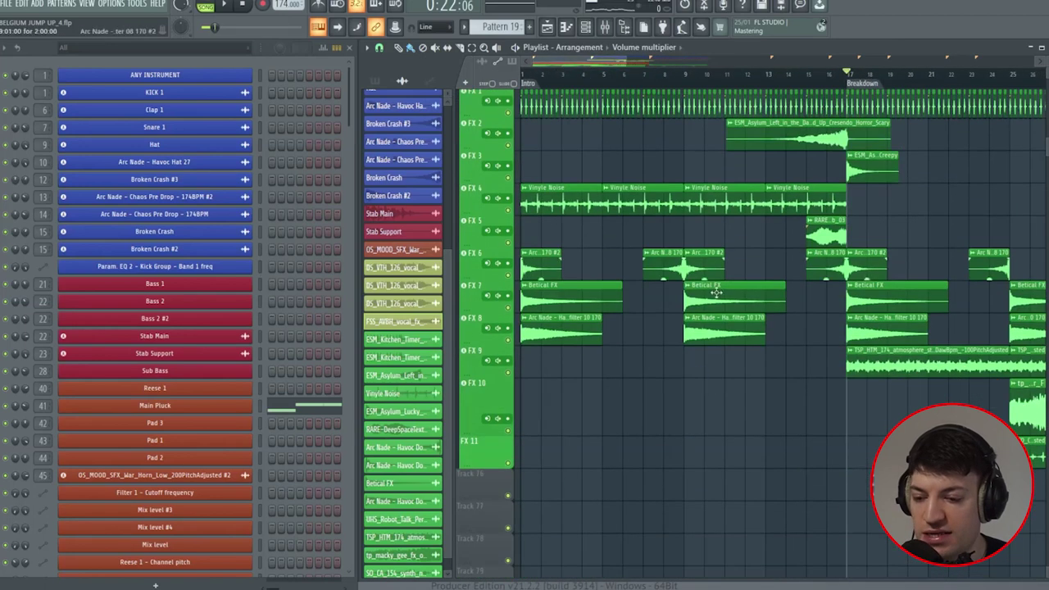
scroll(799, 316, up, 10)
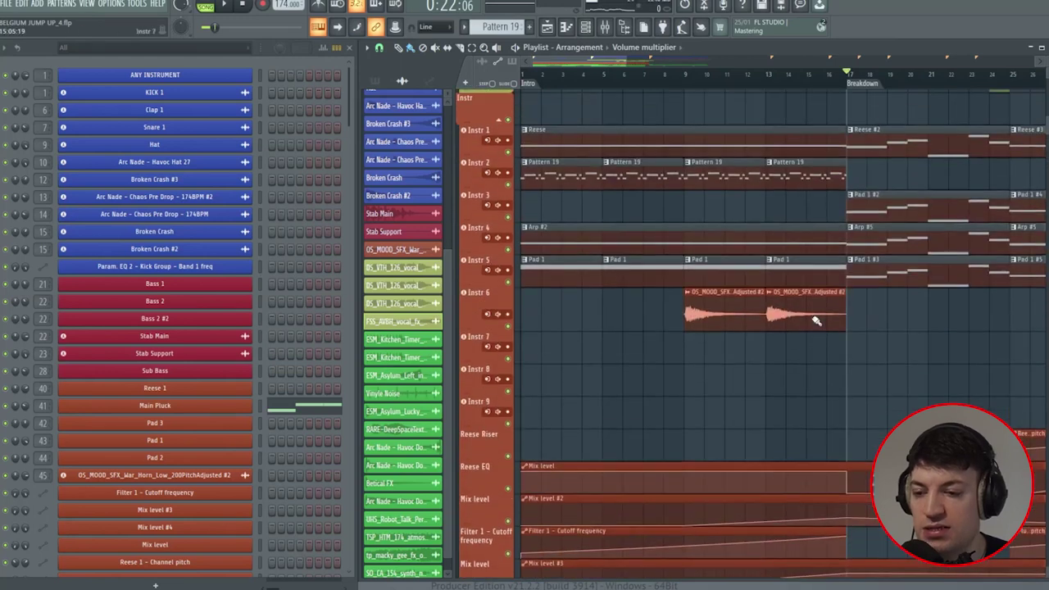
drag(603, 64, 691, 65)
click(692, 80)
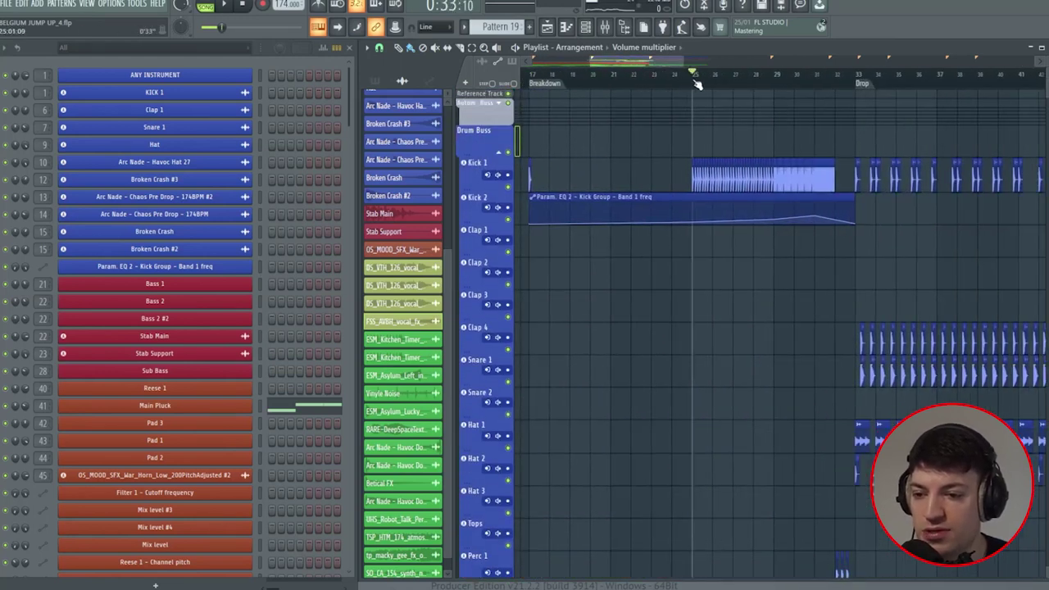
double_click(695, 84)
Open the mixer at Kick 2 and the kick group's parametric EQ, moving it aside
click(616, 33)
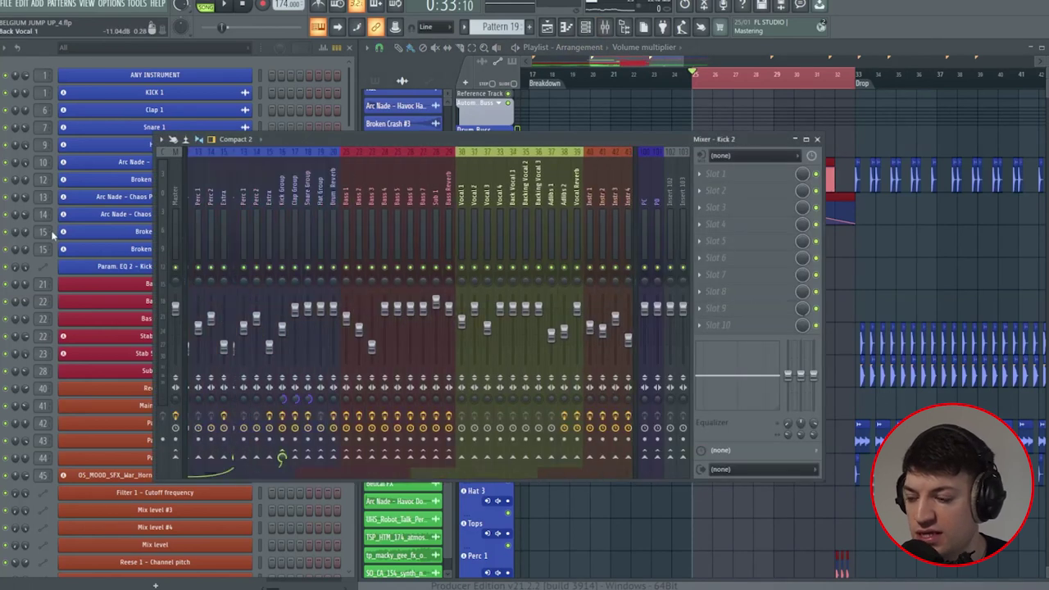
click(742, 174)
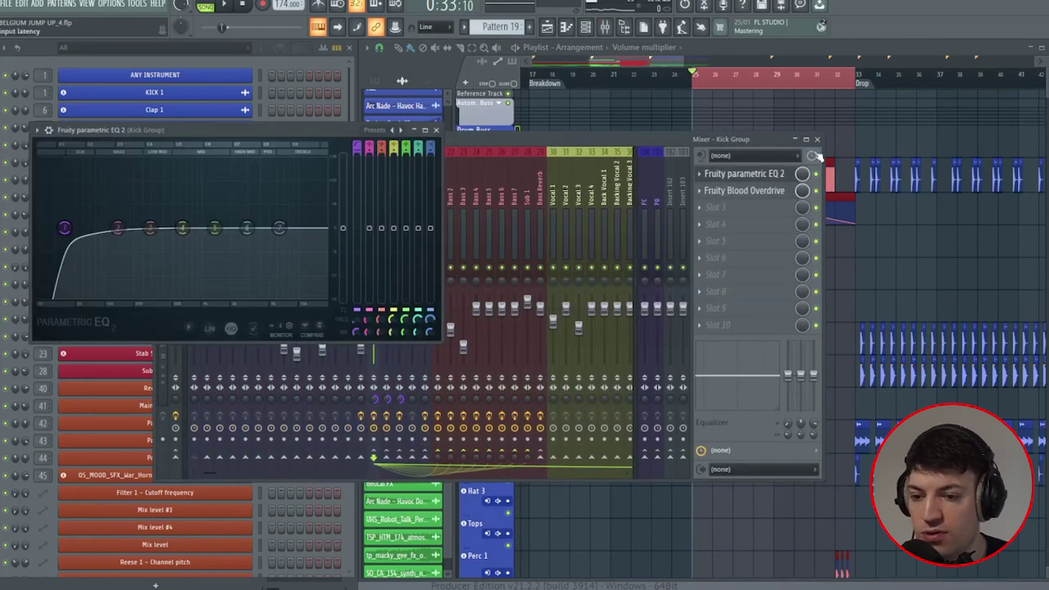
key(F9)
drag(164, 125, 374, 107)
Stop playback, select the FX Buss mixer track, then close the mixer
key(space)
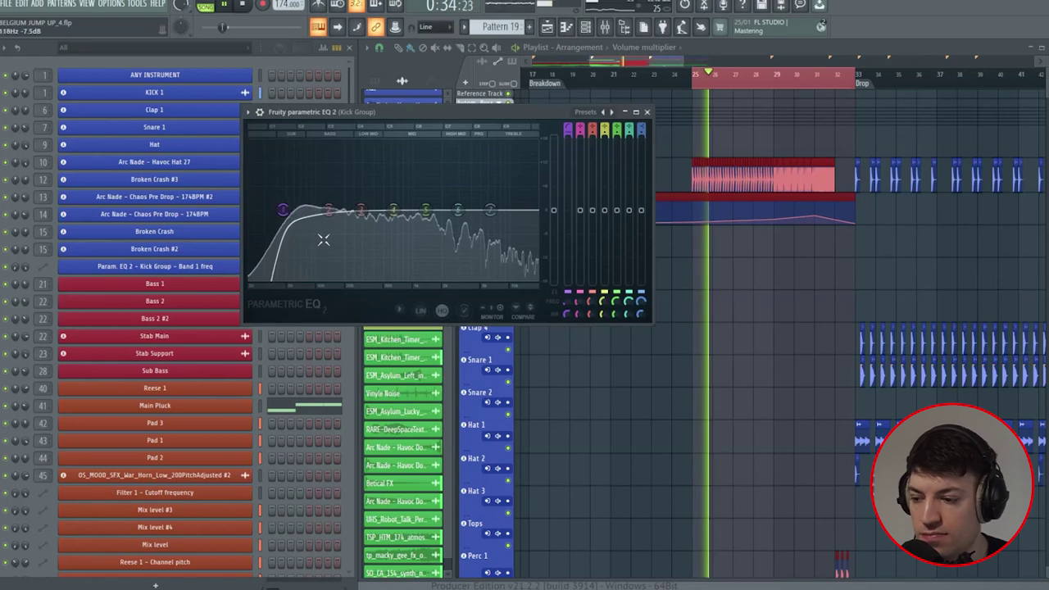
key(space)
key(F9)
click(624, 246)
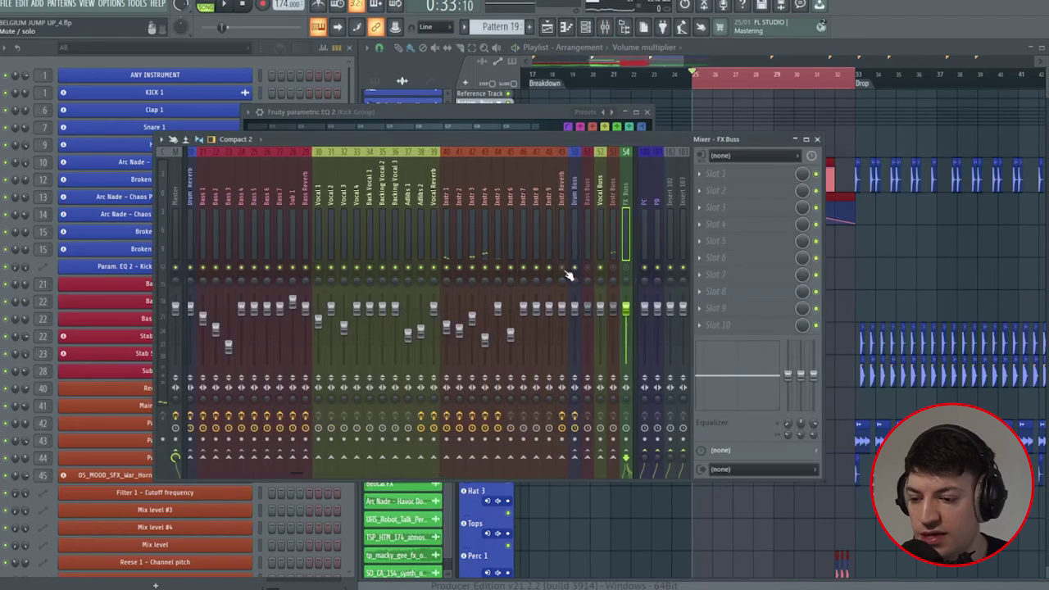
click(818, 141)
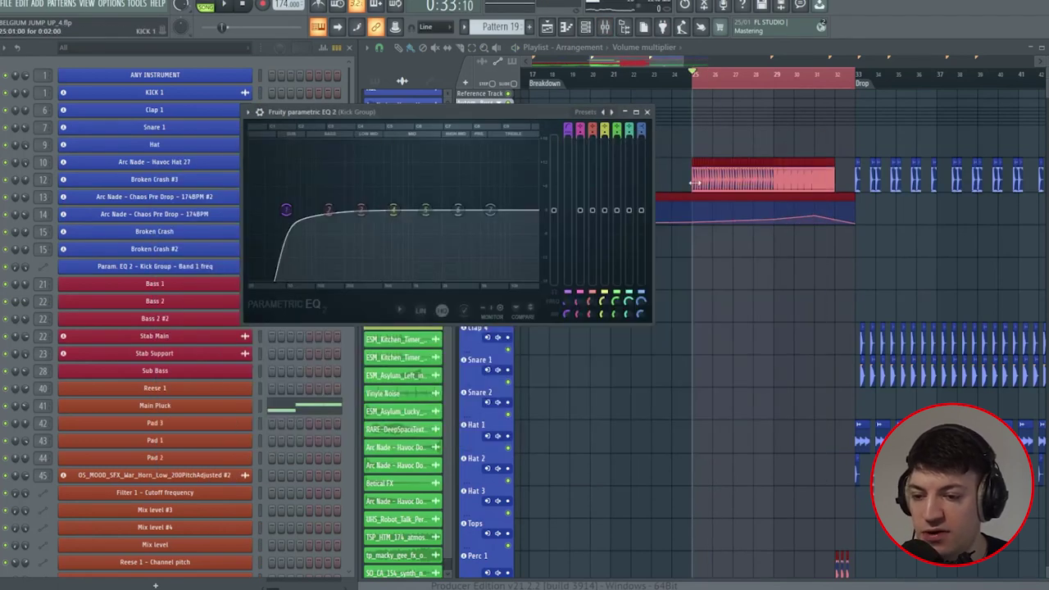
With the kick group playing, drag EQ band 1 right to raise the low-cut, then close the EQ
key(space)
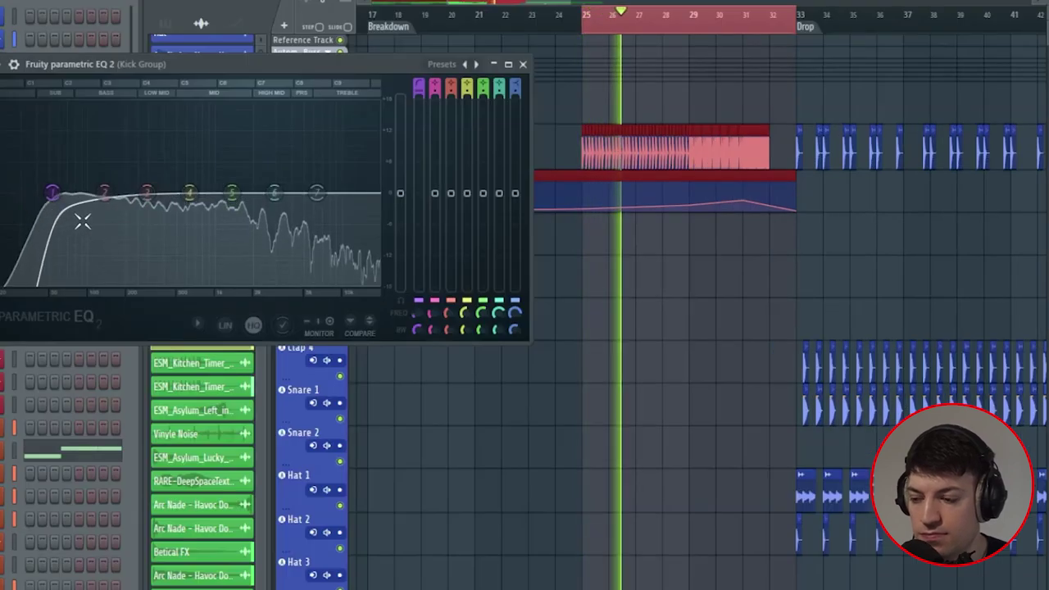
drag(82, 222, 175, 223)
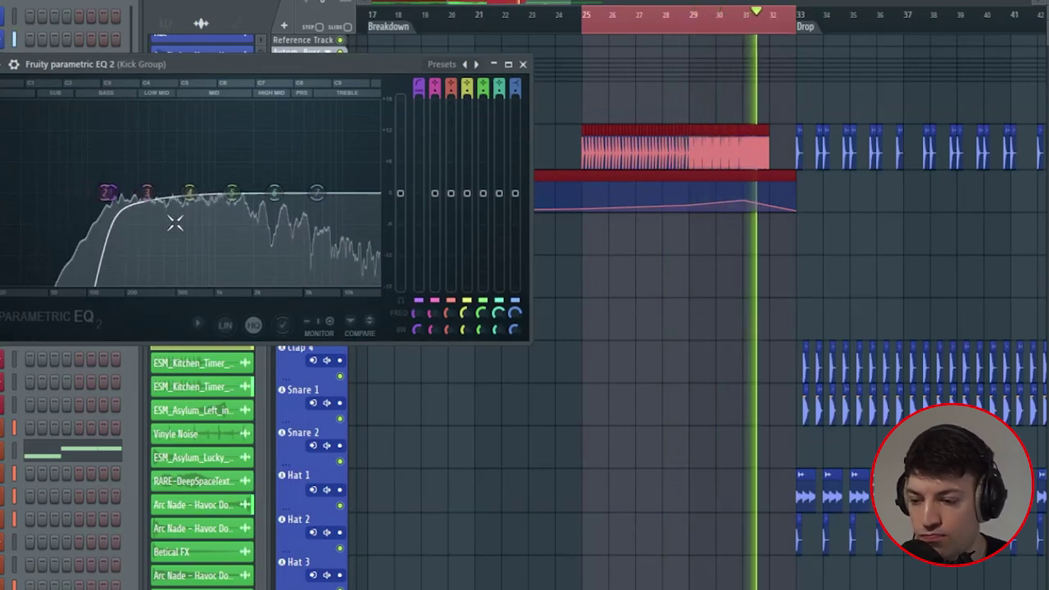
click(523, 64)
Move the playback start to bar 32 and select the Arc Nade - Chaos Pre Drop clip
scroll(754, 139, down, 3)
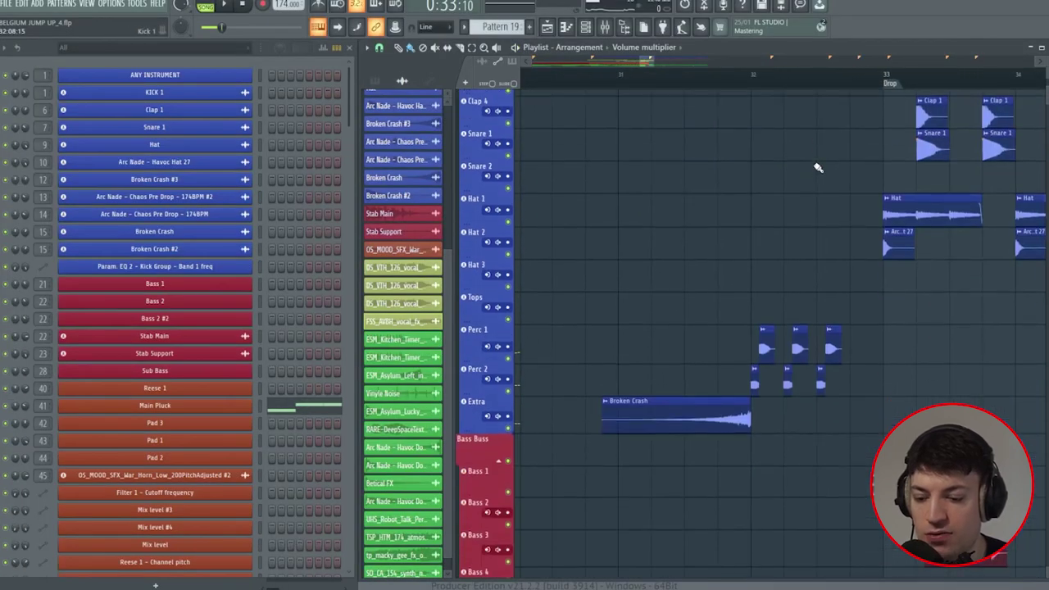
scroll(818, 168, up, 3)
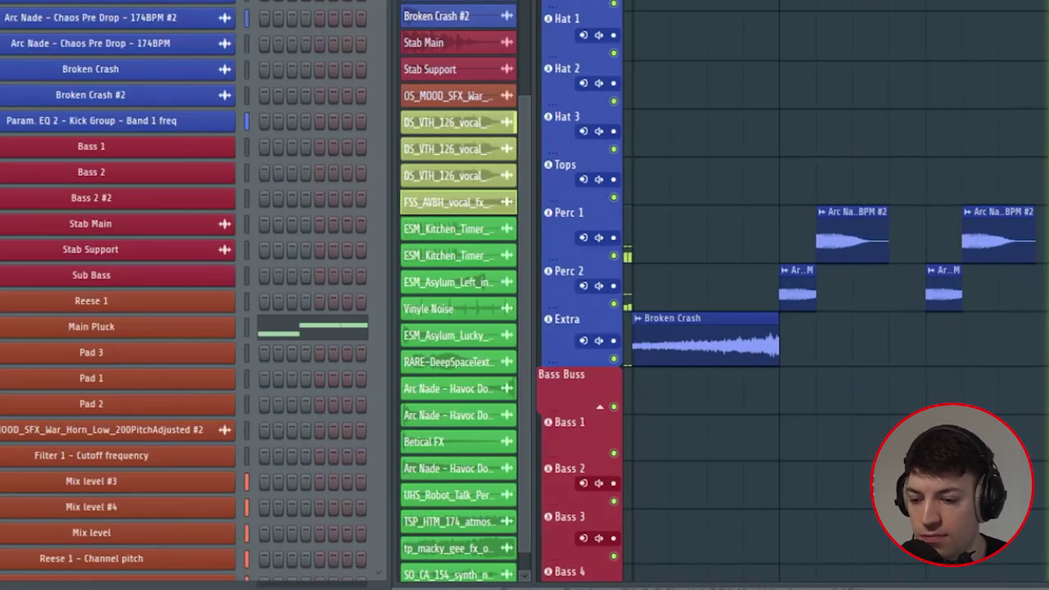
click(620, 73)
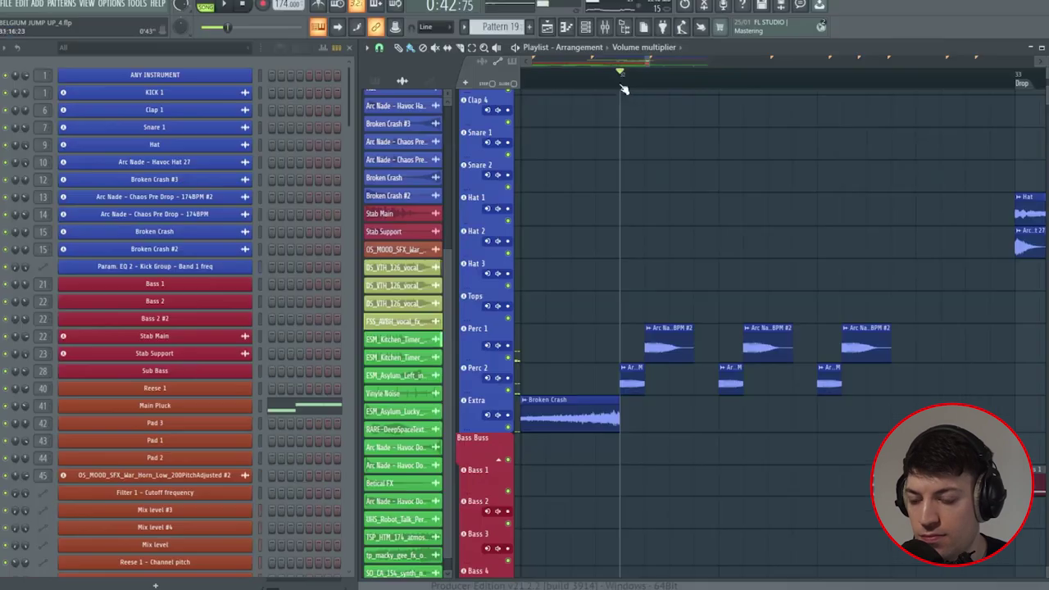
click(632, 383)
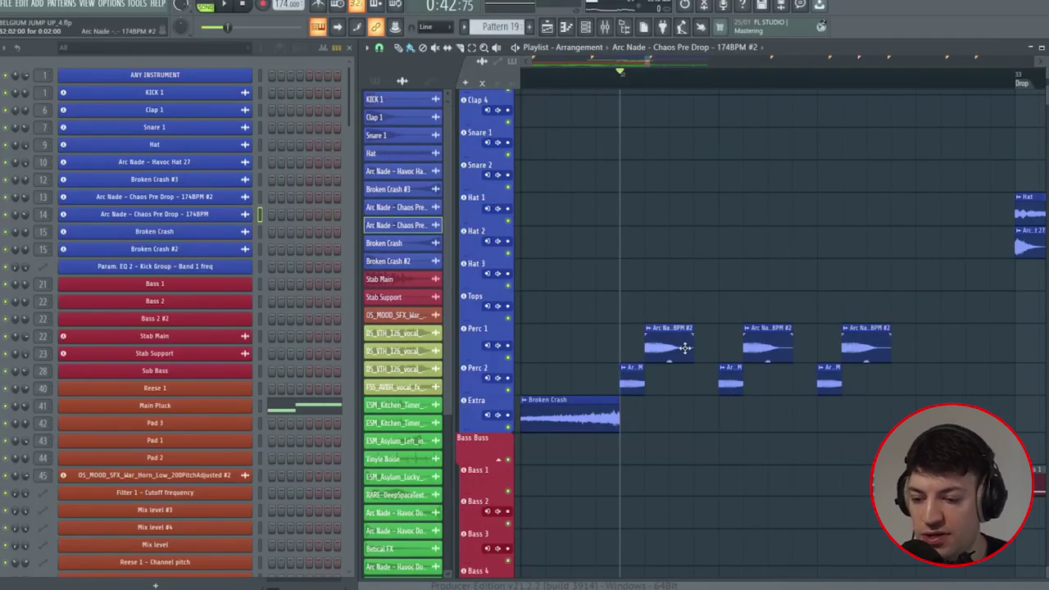
scroll(621, 76, down, 2)
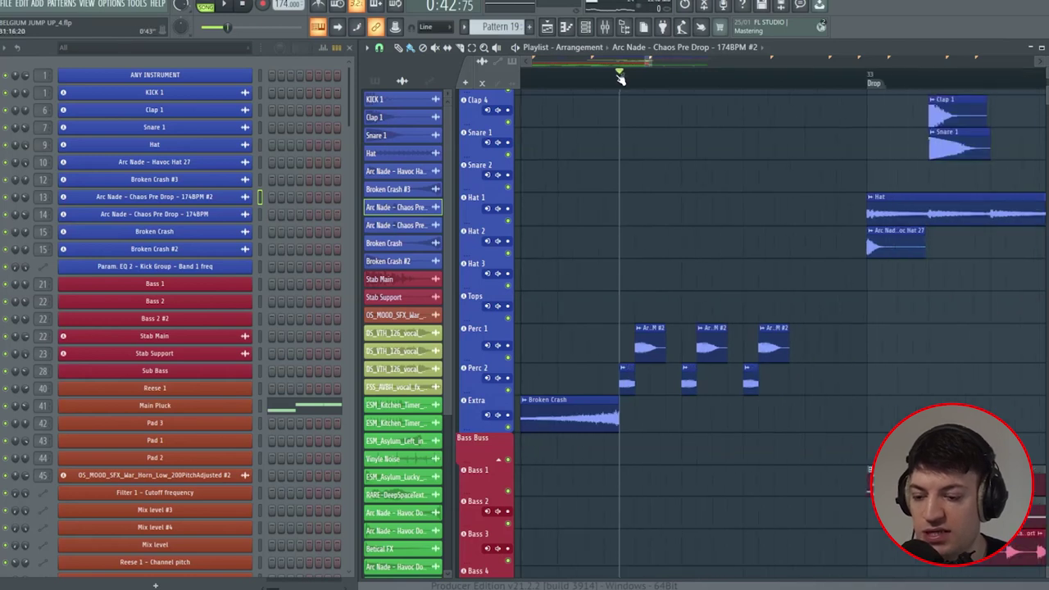
Select the kitchen timer tick-tock clip and start playback leading into the Drop
scroll(642, 124, down, 10)
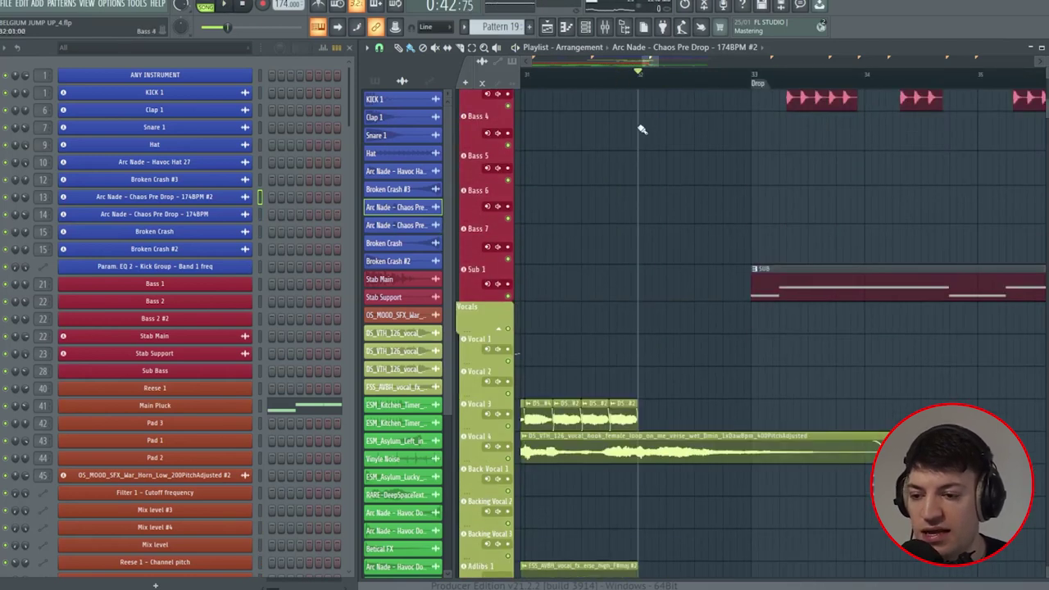
scroll(646, 243, up, 3)
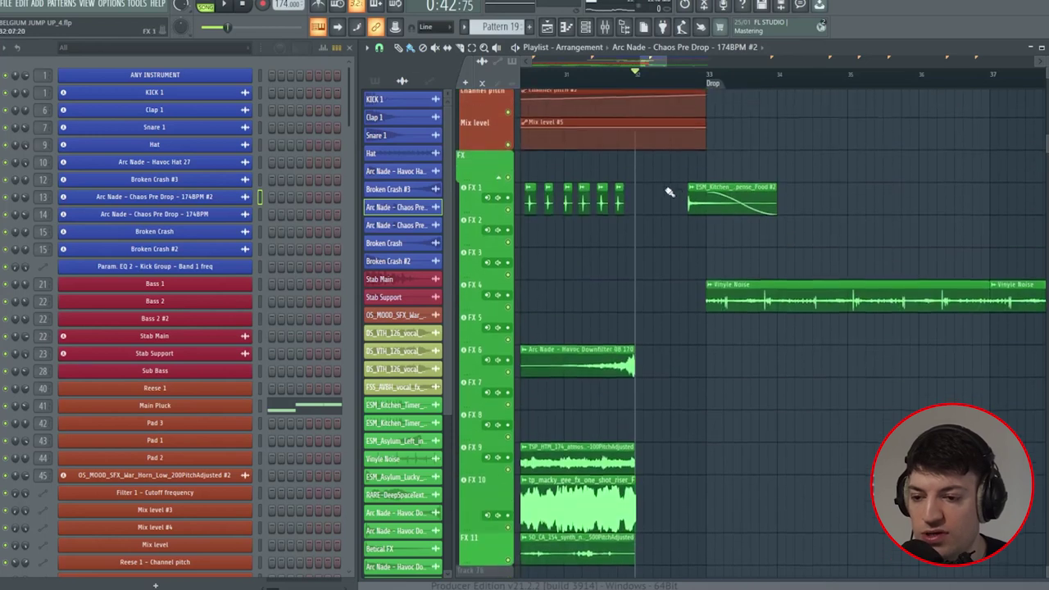
click(703, 208)
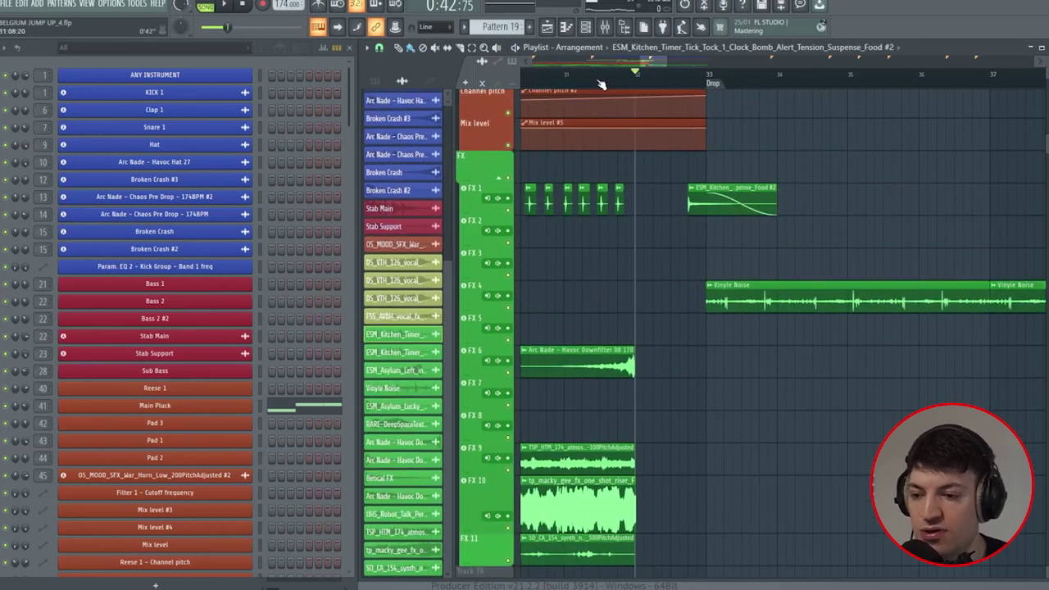
ctrl+scroll(582, 86, up, 2)
key(F9)
key(F9)
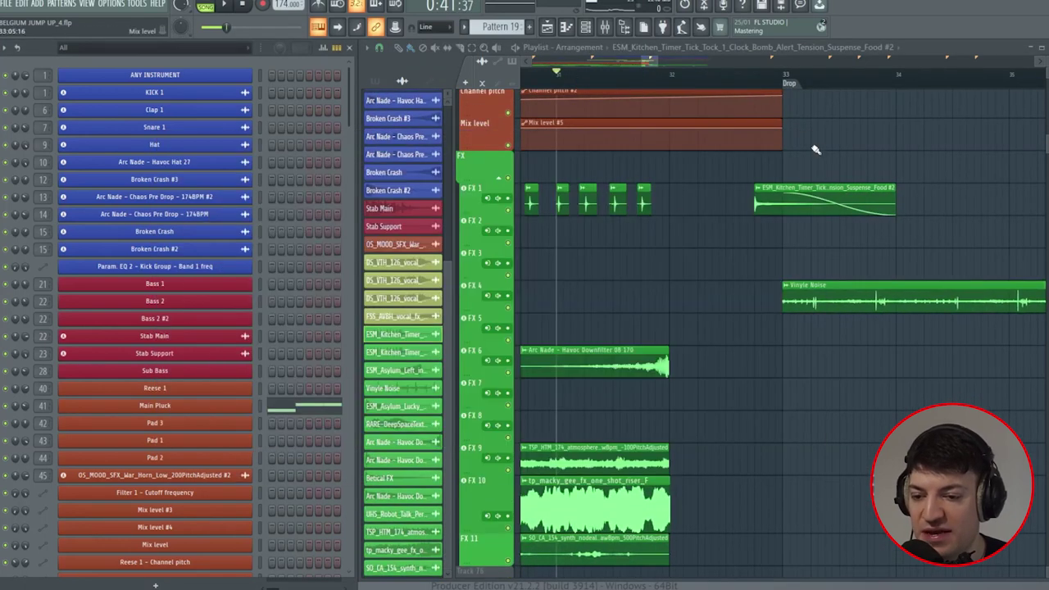
key(space)
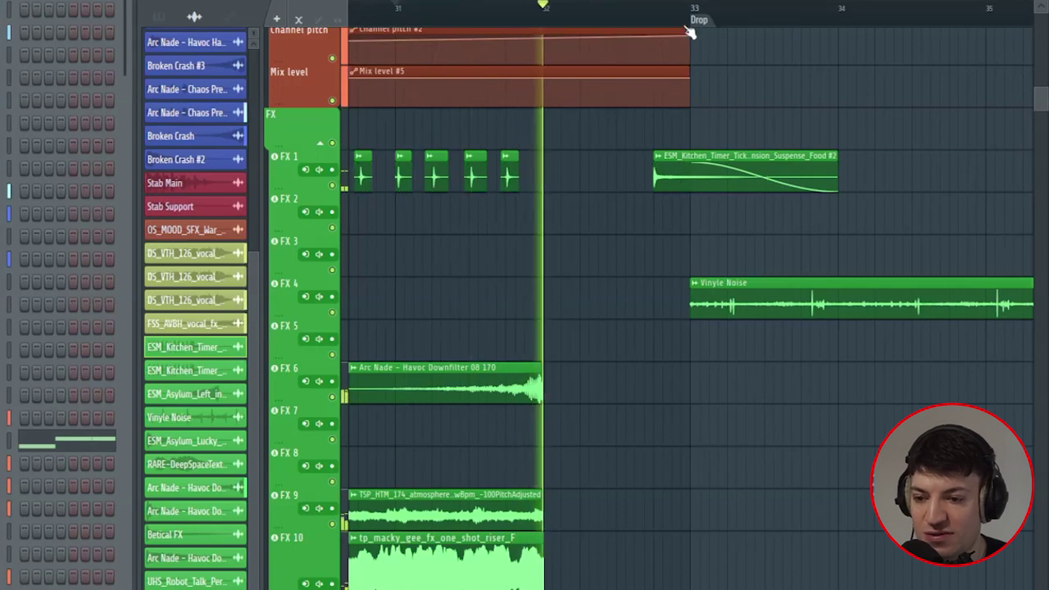
ctrl+scroll(740, 202, up, 3)
scroll(627, 21, down, 4)
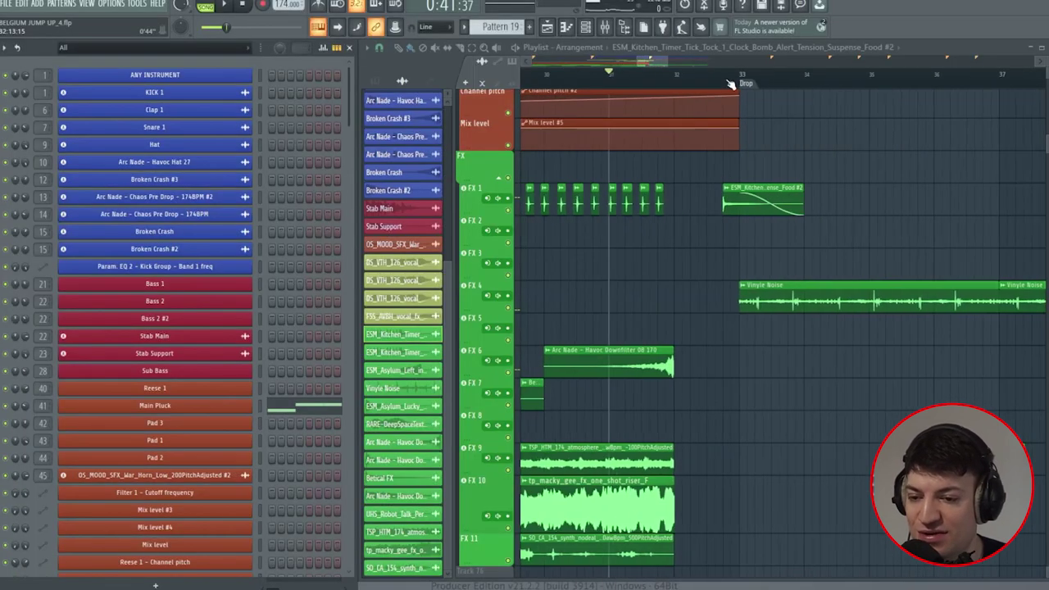
scroll(731, 83, down, 3)
scroll(548, 163, up, 6)
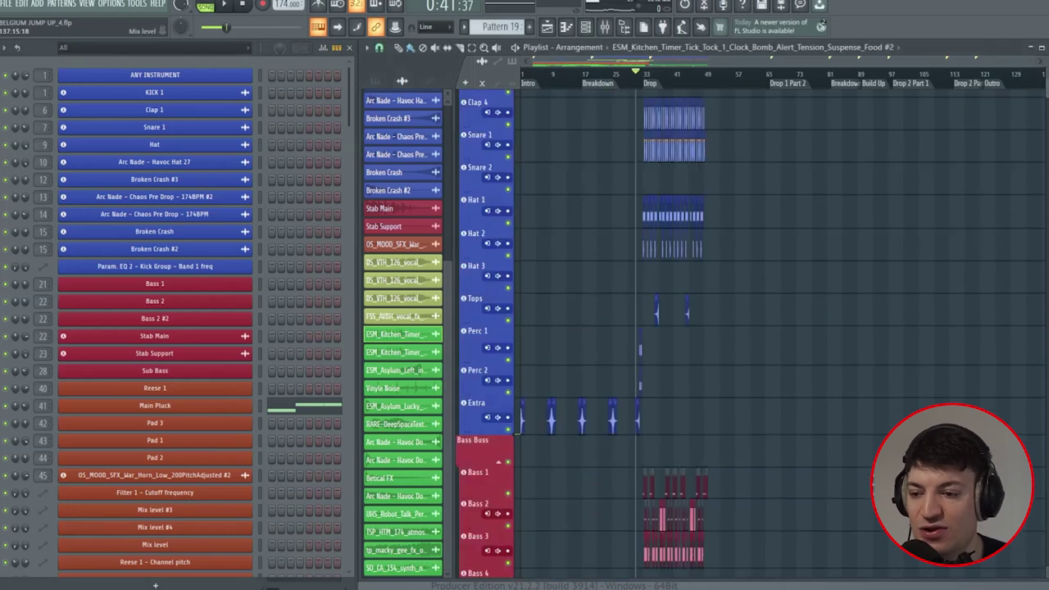
Collapse the Drum Buss, Bass Buss, Vocals and Instr groups, expand FX, and play from bar 36
click(499, 153)
click(499, 237)
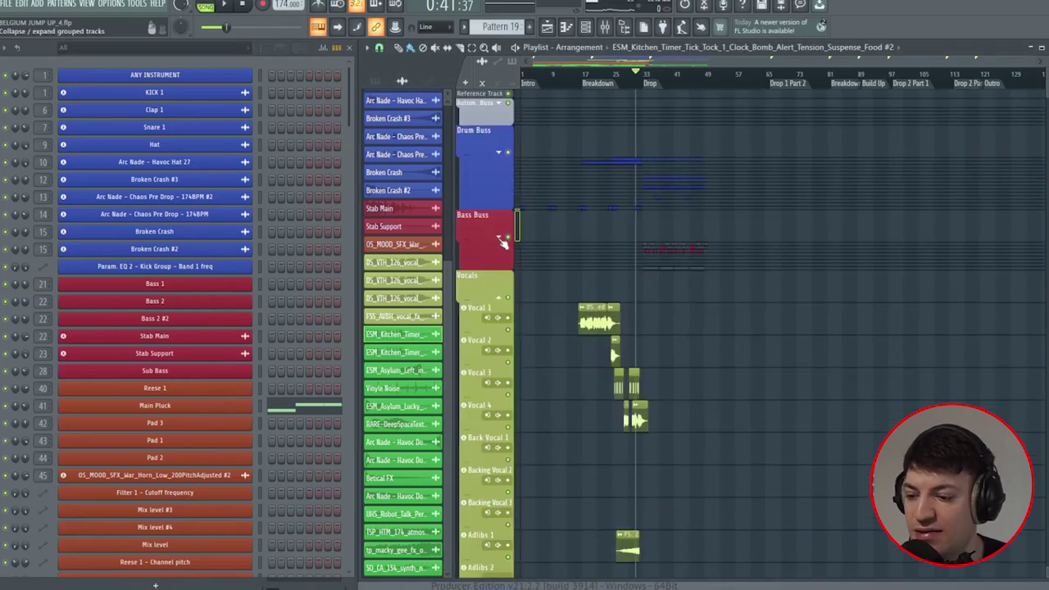
click(498, 297)
click(498, 364)
click(500, 465)
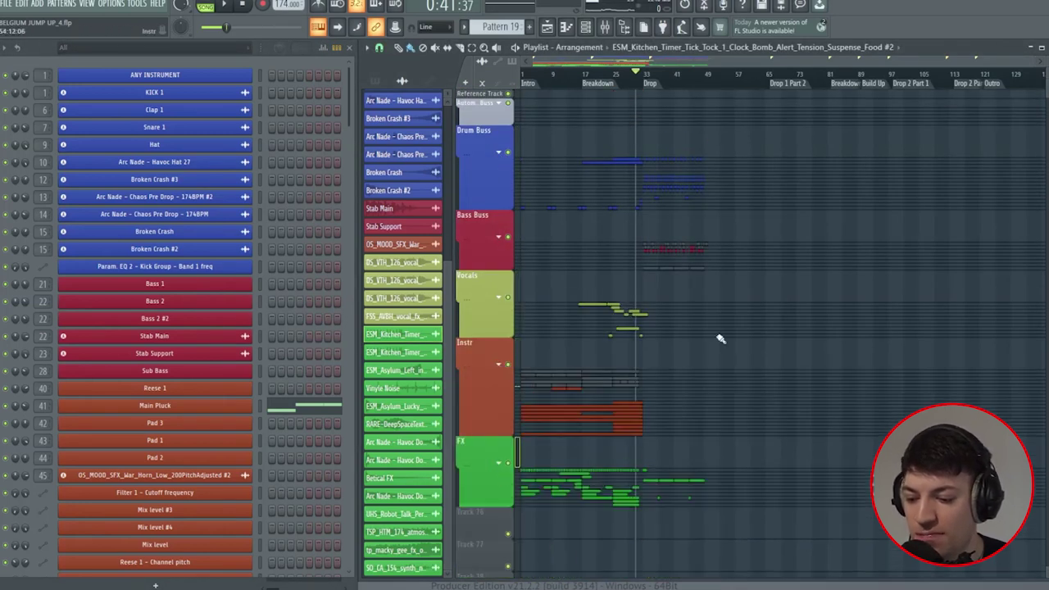
scroll(697, 361, up, 5)
scroll(783, 517, down, 3)
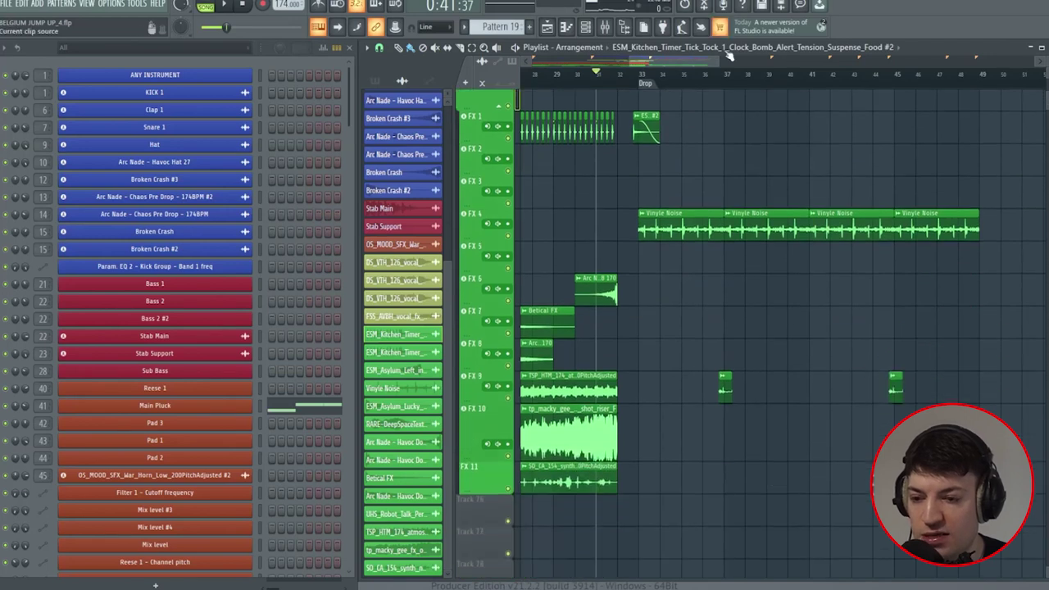
scroll(723, 80, up, 3)
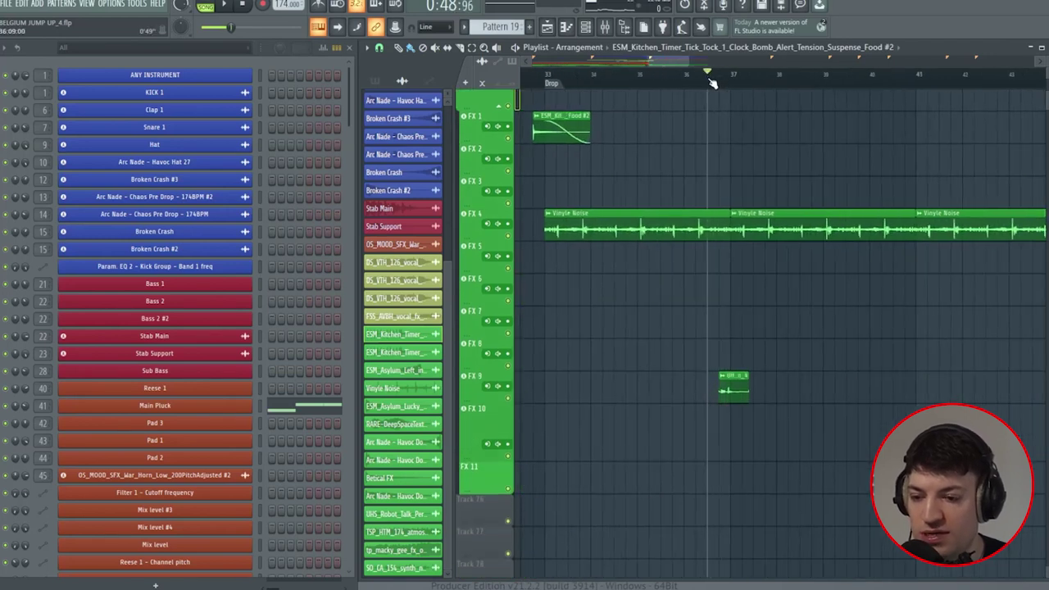
scroll(713, 82, down, 2)
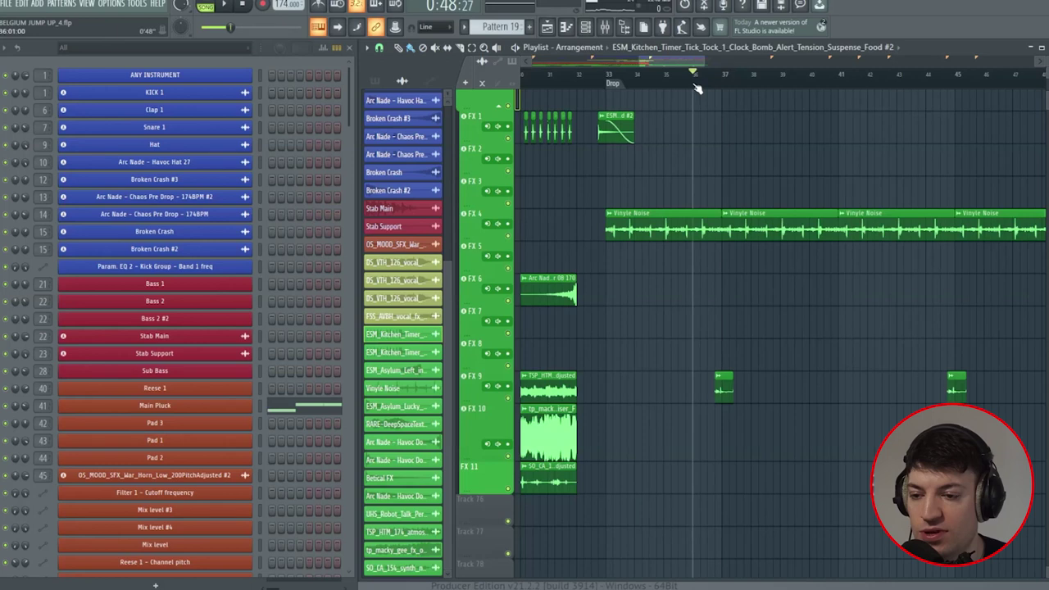
key(space)
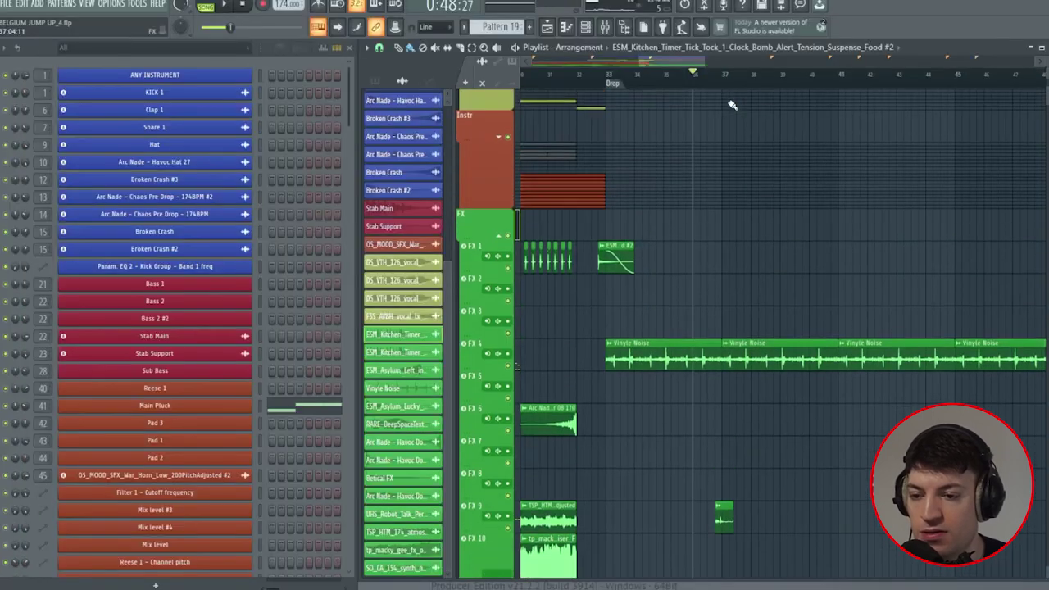
Stop playback and scroll back up to the top of the track list
key(space)
scroll(731, 105, up, 3)
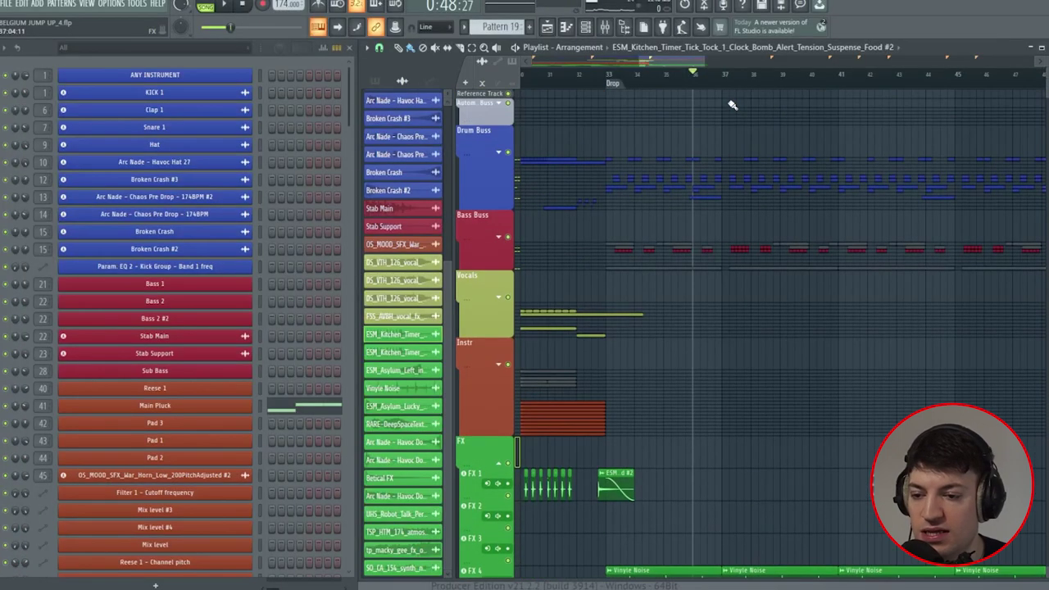
scroll(731, 92, up, 2)
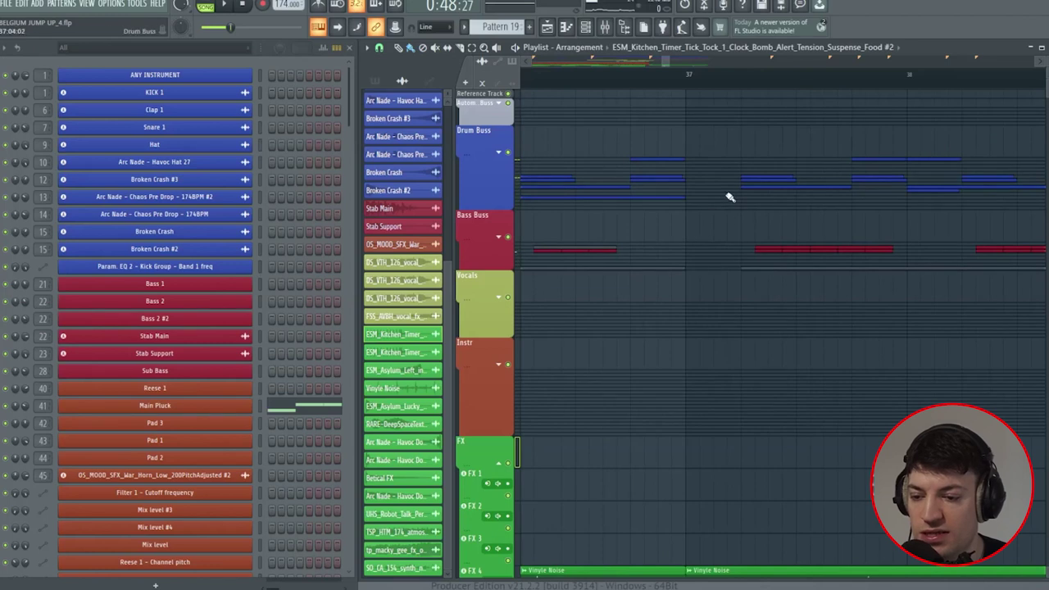
scroll(679, 75, down, 5)
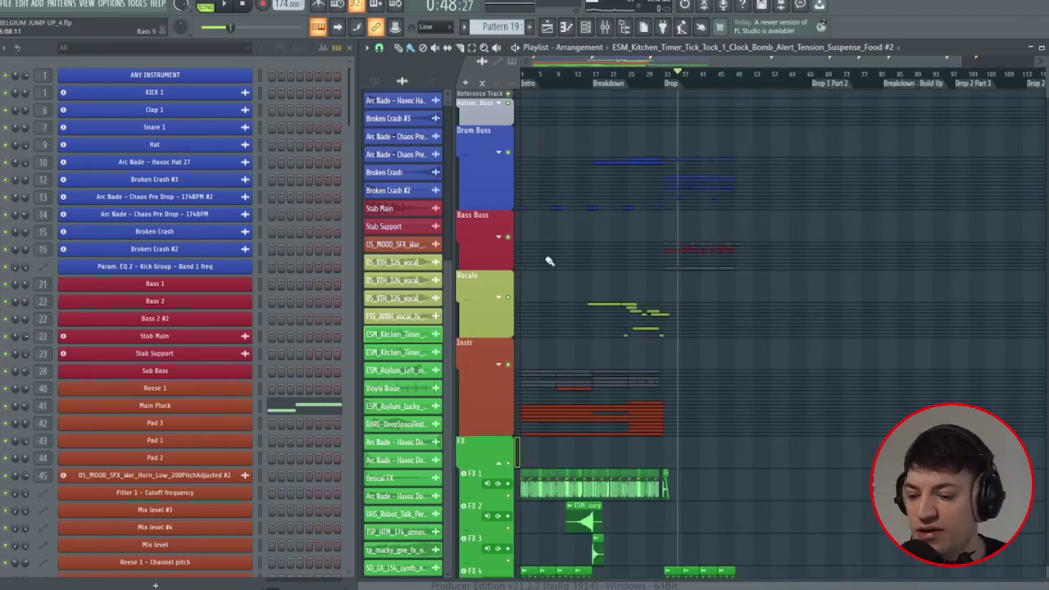
scroll(550, 261, up, 3)
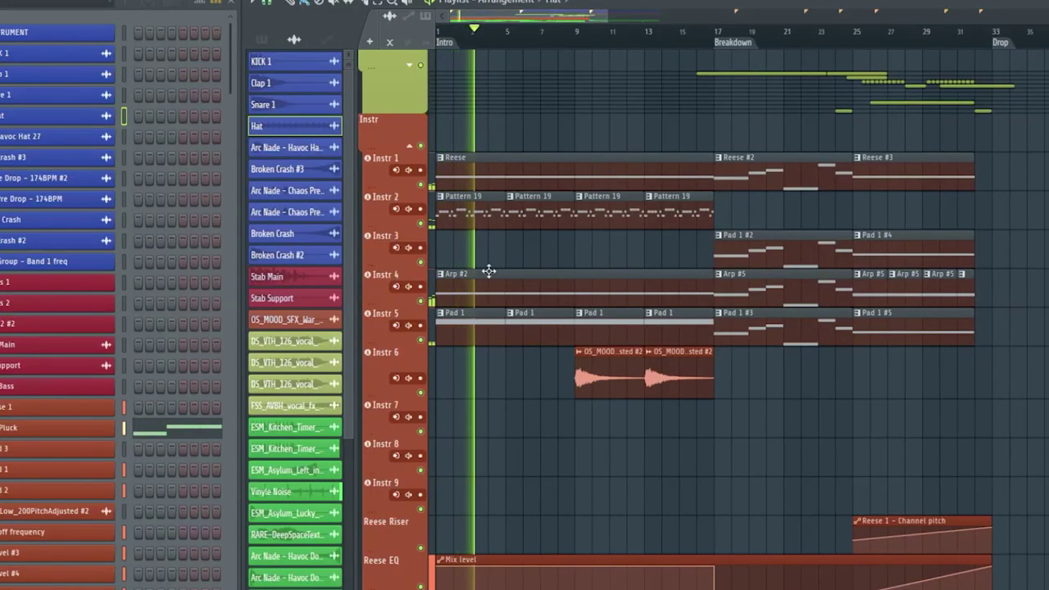
scroll(541, 311, down, 10)
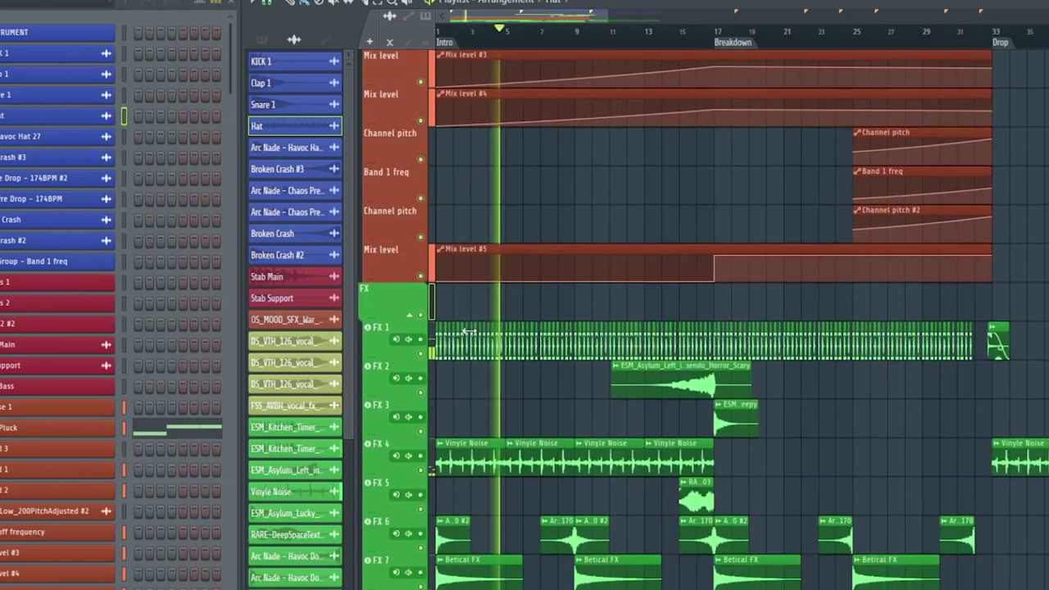
scroll(656, 401, down, 5)
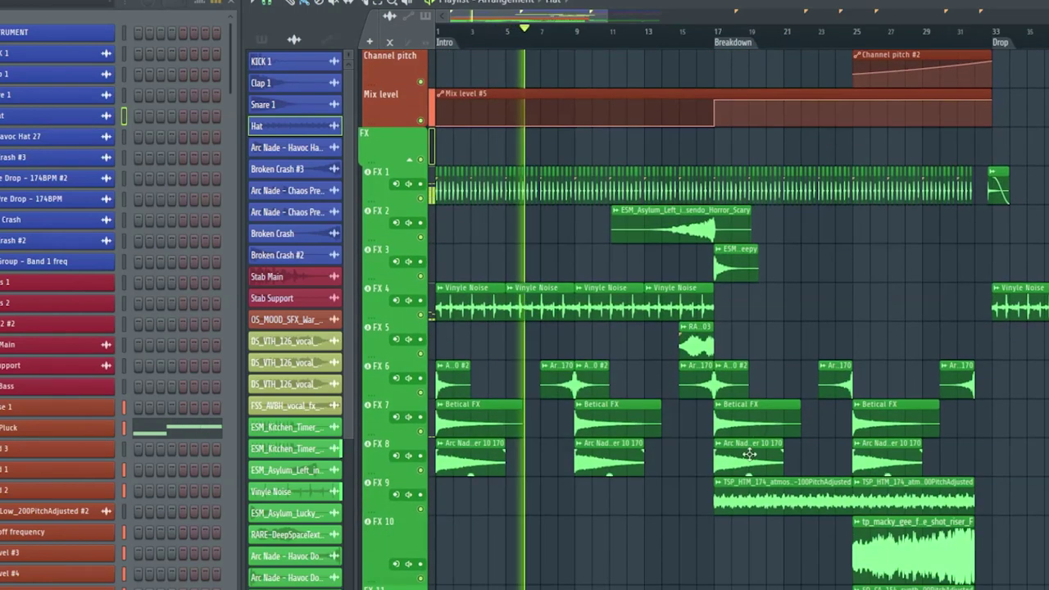
scroll(703, 456, down, 5)
scroll(698, 435, up, 10)
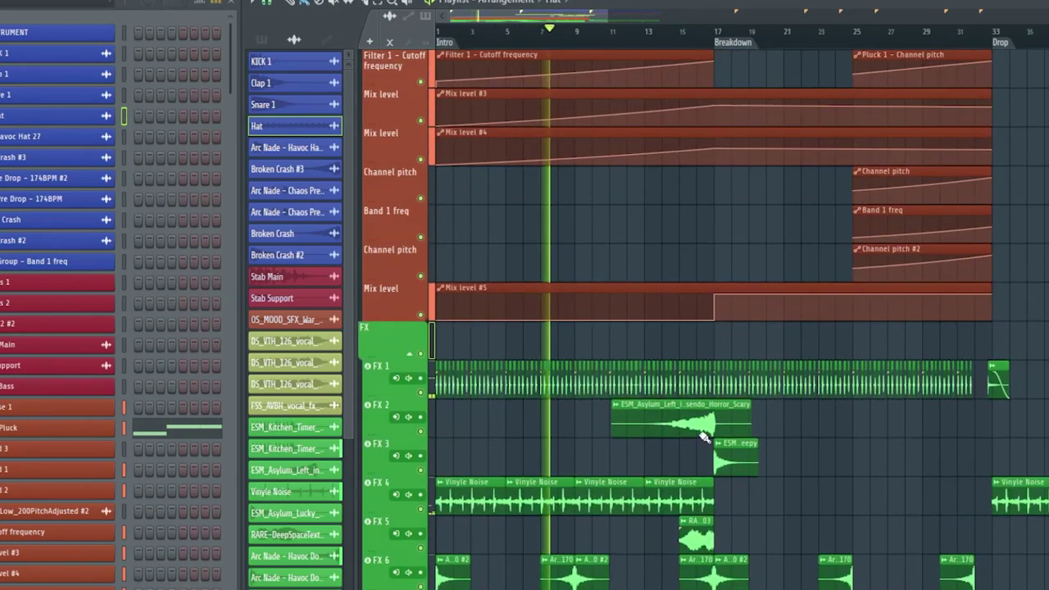
scroll(703, 437, up, 10)
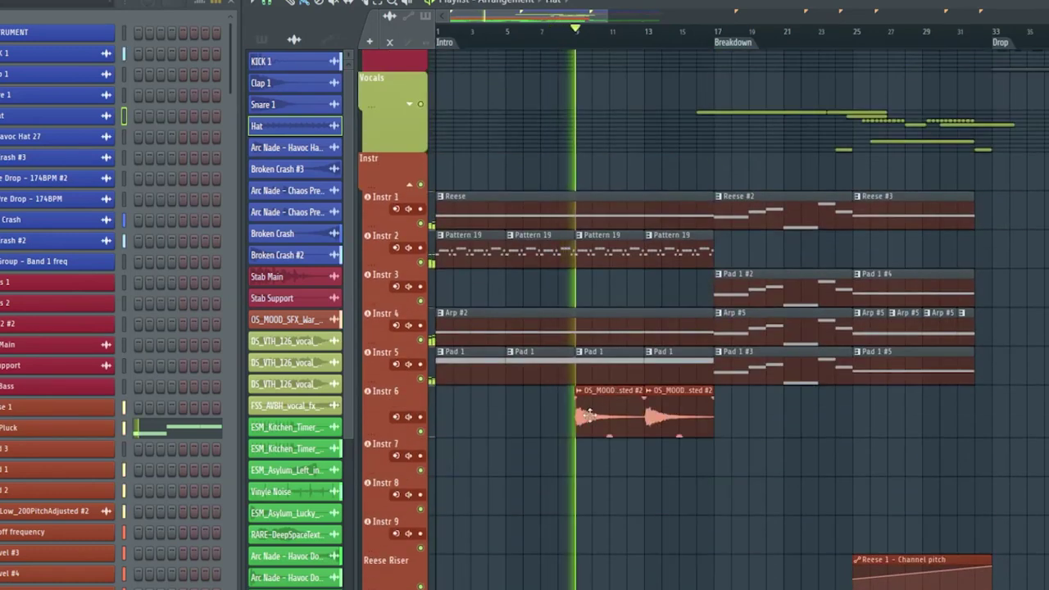
scroll(581, 182, up, 5)
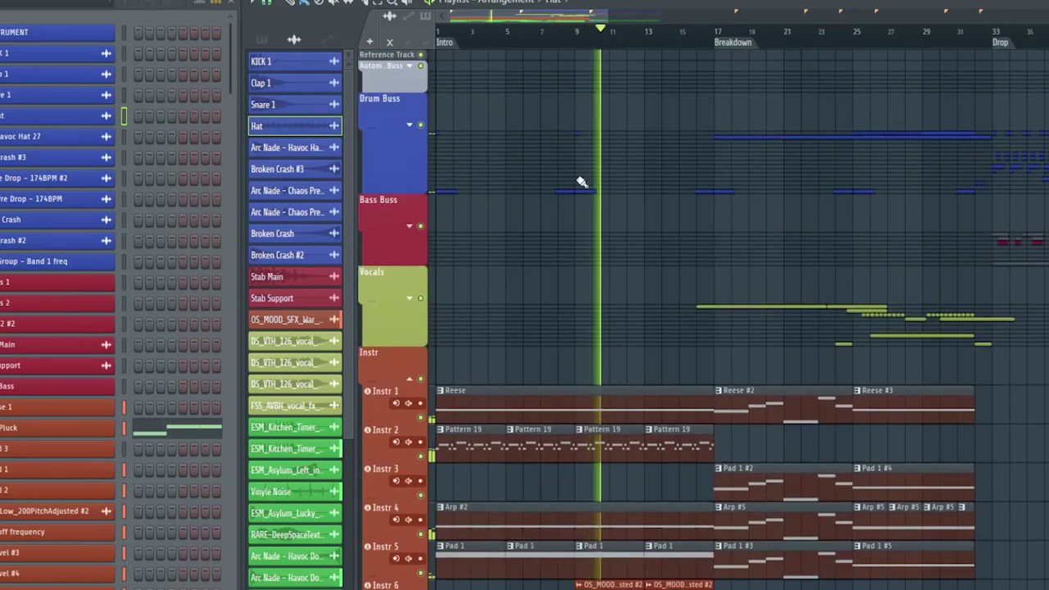
Expand the Drum Buss and Vocals groups to show their individual tracks
click(409, 125)
scroll(685, 246, down, 6)
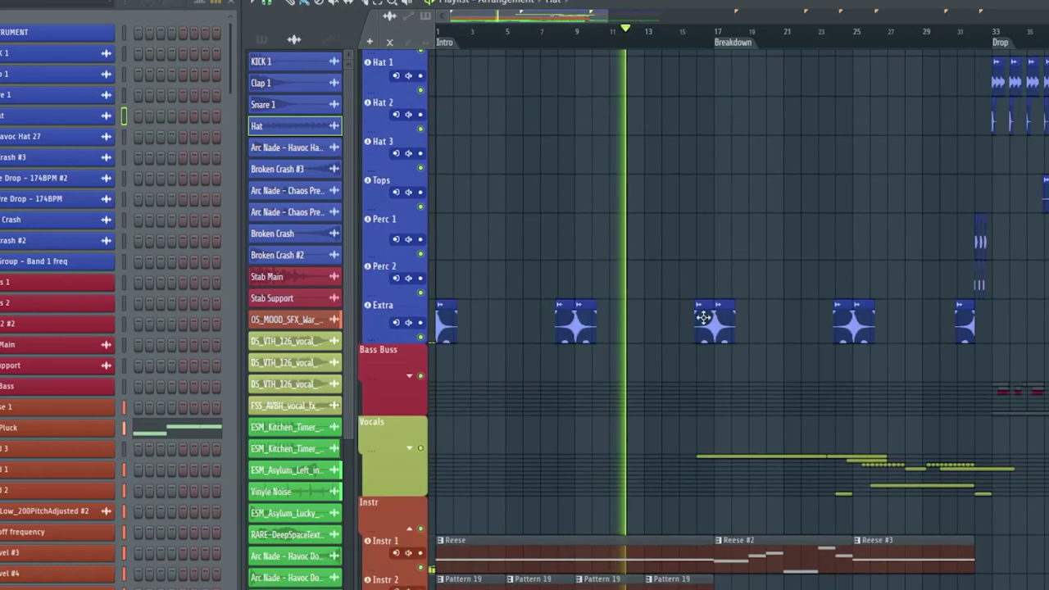
scroll(574, 287, down, 3)
click(411, 301)
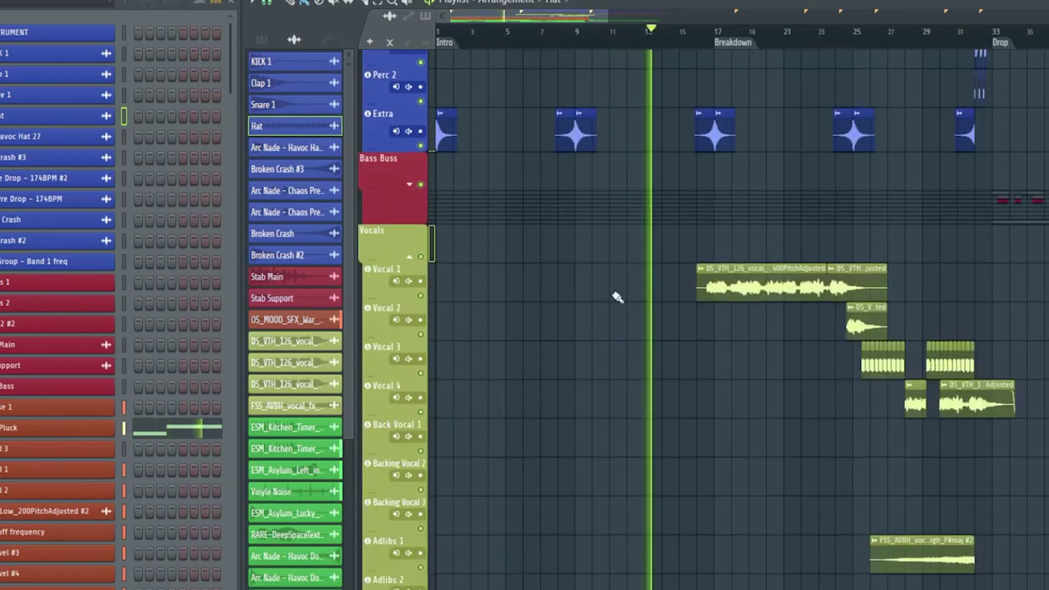
drag(544, 18, 599, 25)
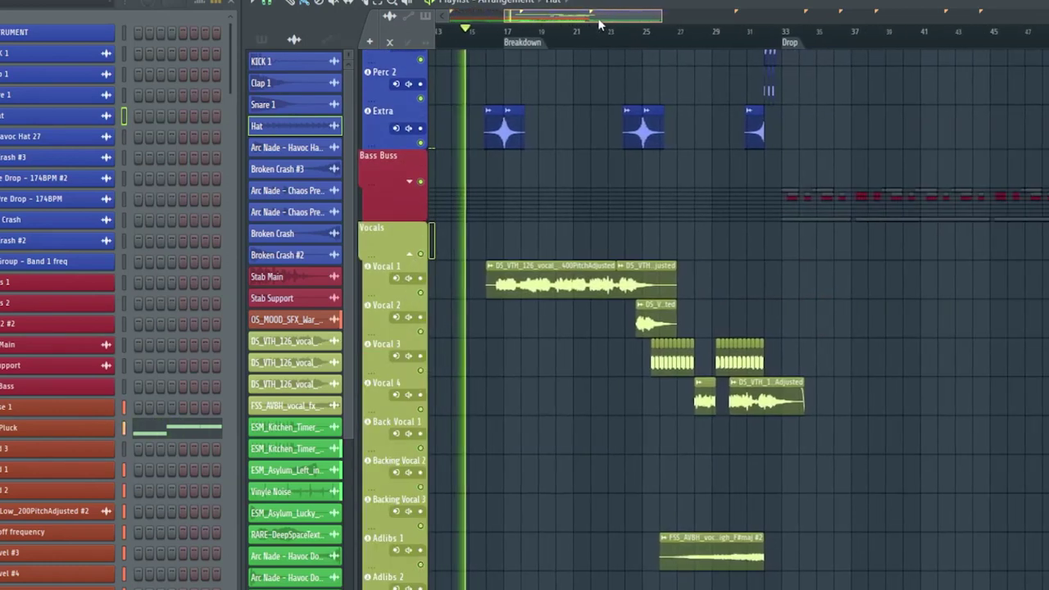
scroll(588, 65, down, 2)
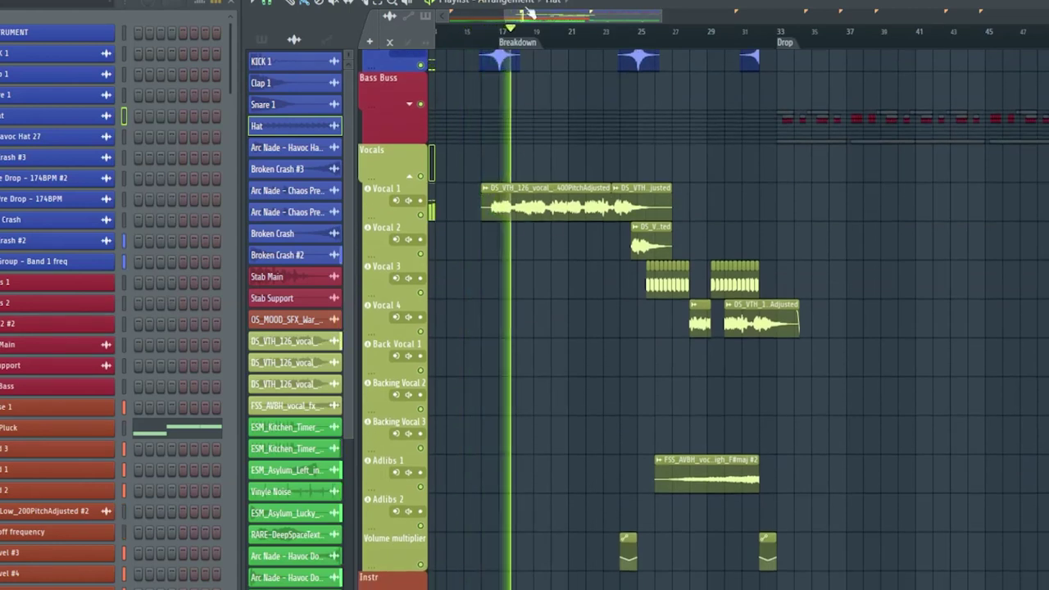
In the mixer, inspect the Instr, Bass, FX and Vocal Buss inserts, then close it
key(F9)
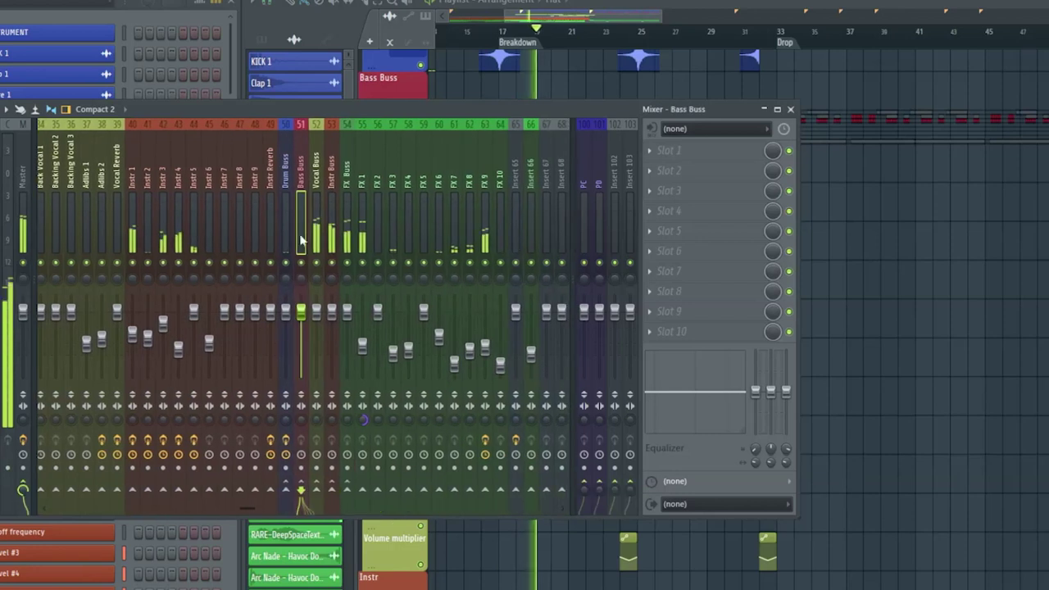
click(328, 238)
click(301, 496)
click(347, 497)
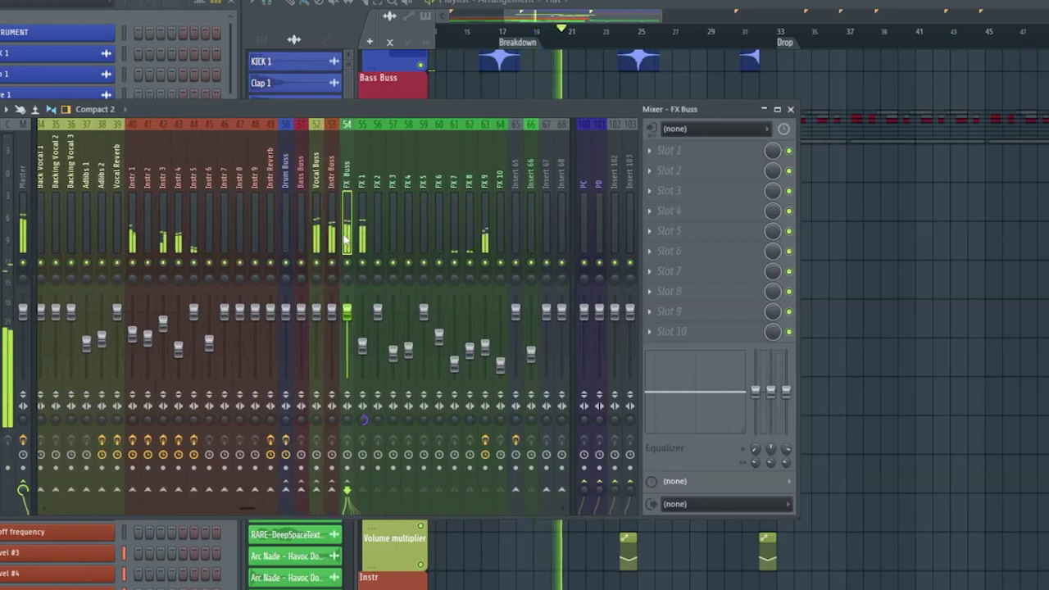
click(319, 238)
click(332, 237)
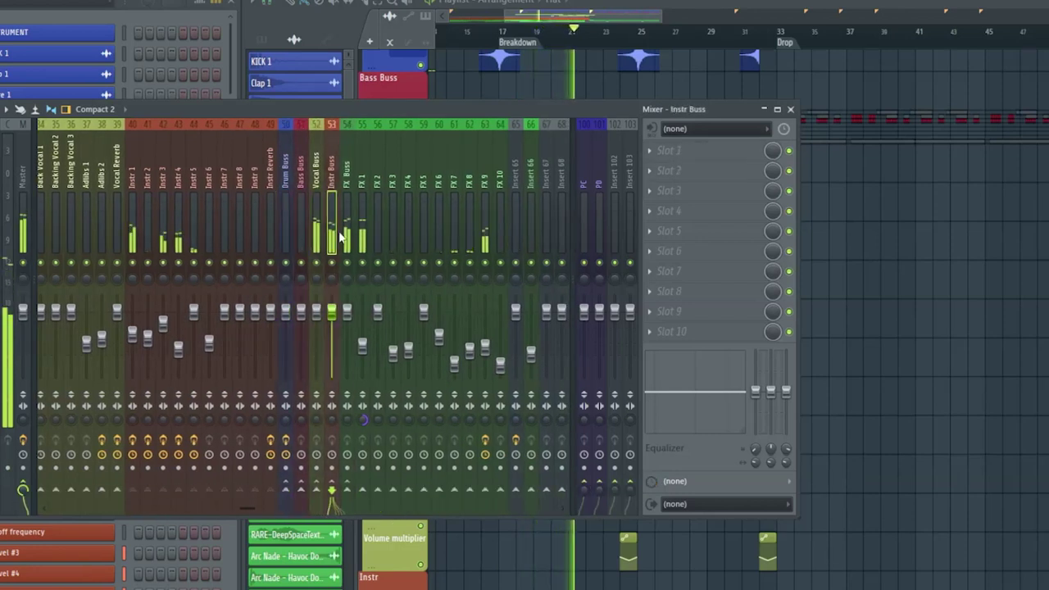
click(791, 110)
Scroll to the Bass Buss group and expand it to show Bass 1–7 and Sub 1
scroll(689, 276, down, 10)
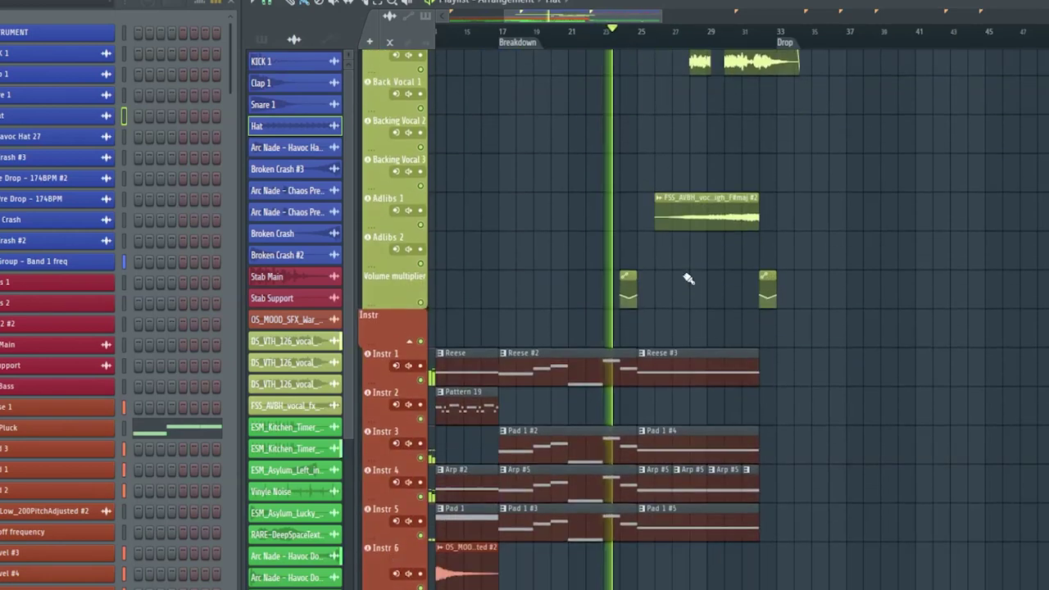
scroll(691, 279, down, 15)
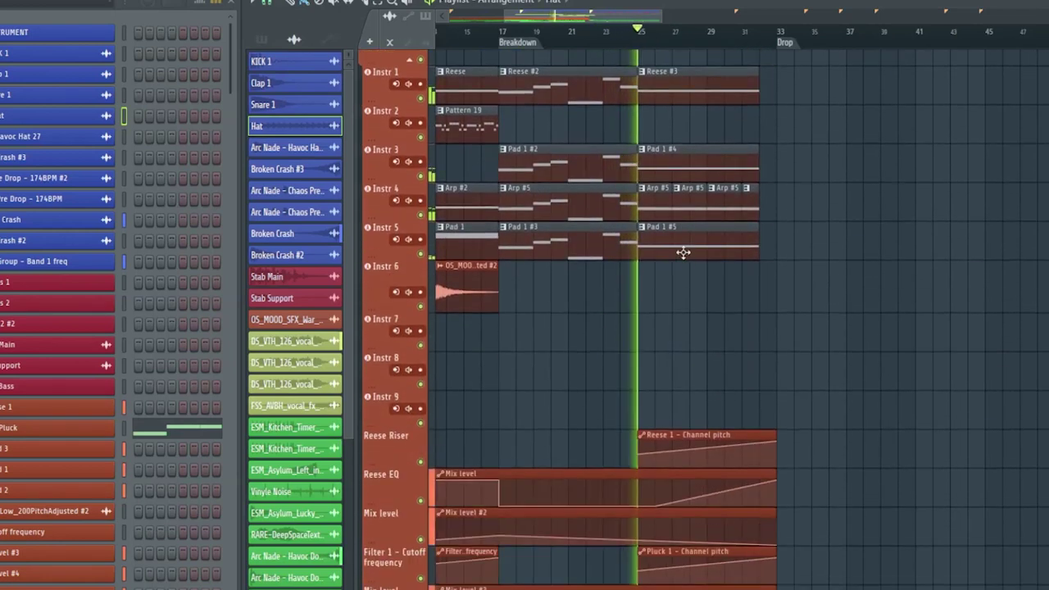
scroll(692, 291, down, 10)
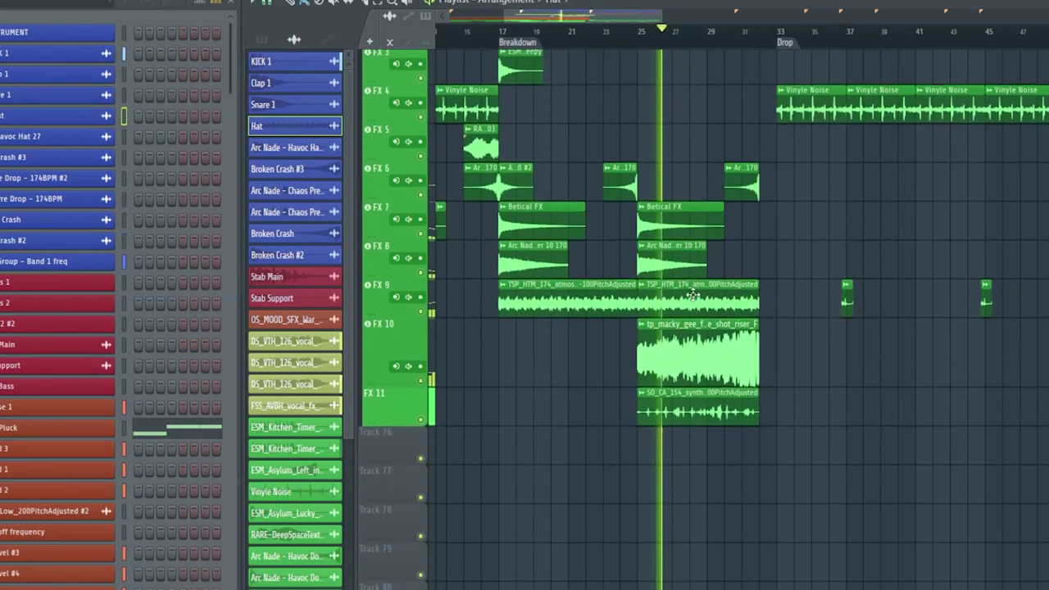
scroll(810, 230, up, 20)
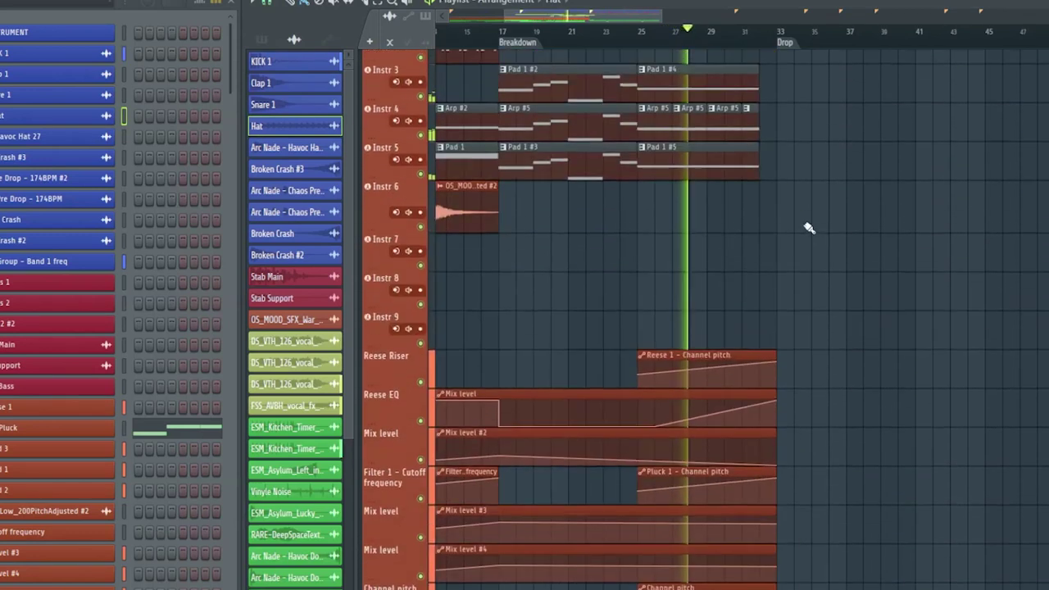
scroll(810, 227, up, 15)
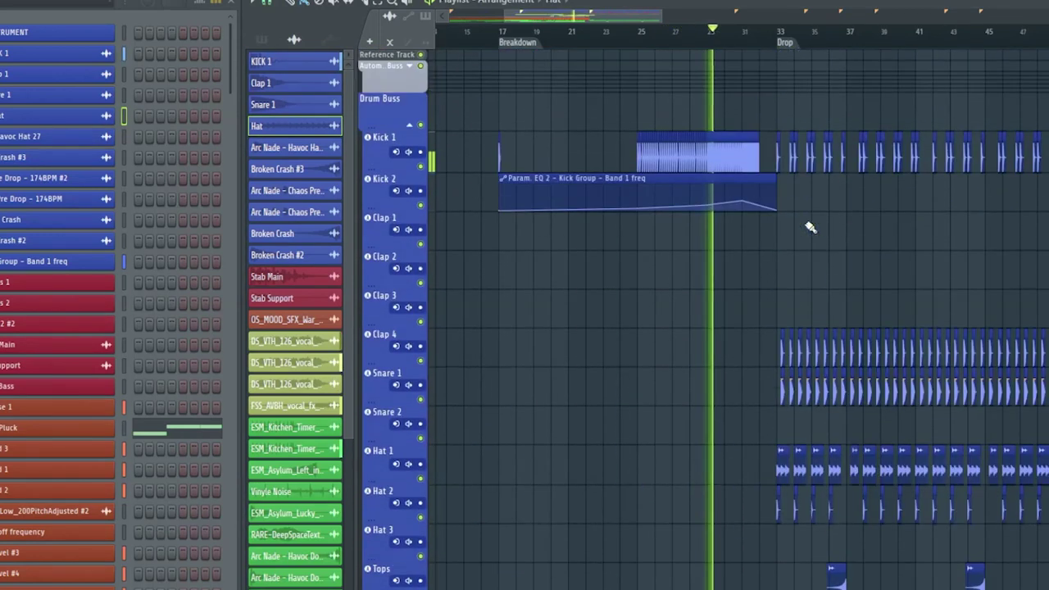
scroll(606, 17, right, 6)
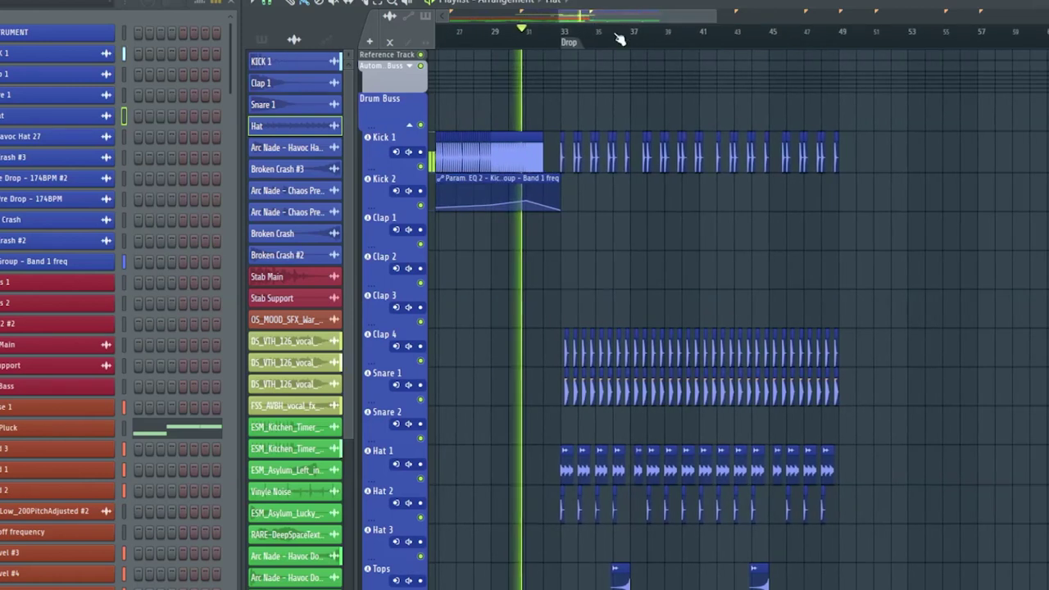
scroll(591, 144, down, 2)
scroll(590, 143, down, 13)
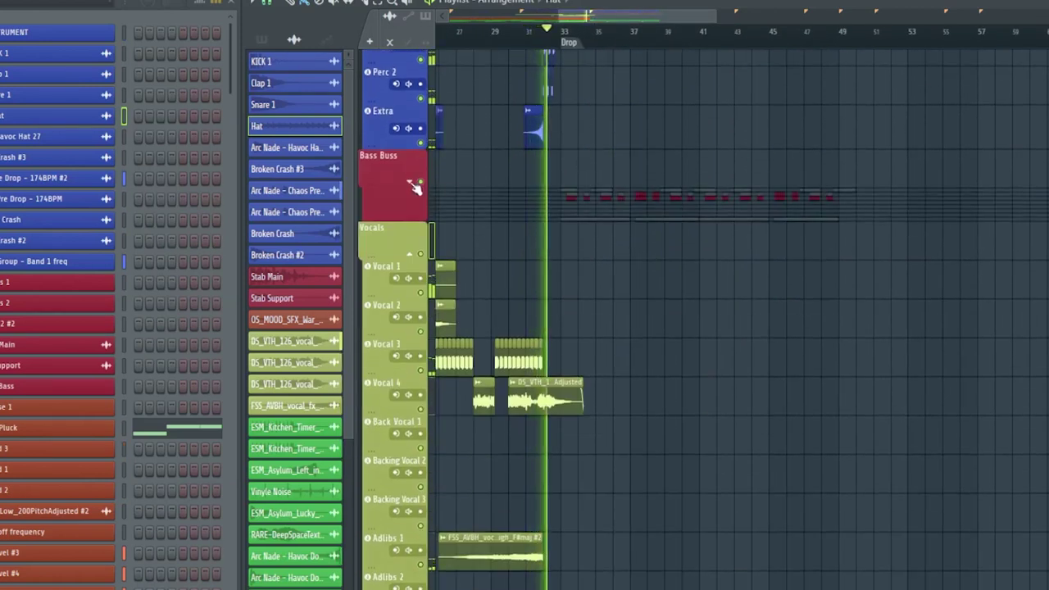
click(415, 187)
Scroll the playlist to follow the Drop from bar 33, with drums layered over Bass and Sub clips
scroll(658, 242, up, 4)
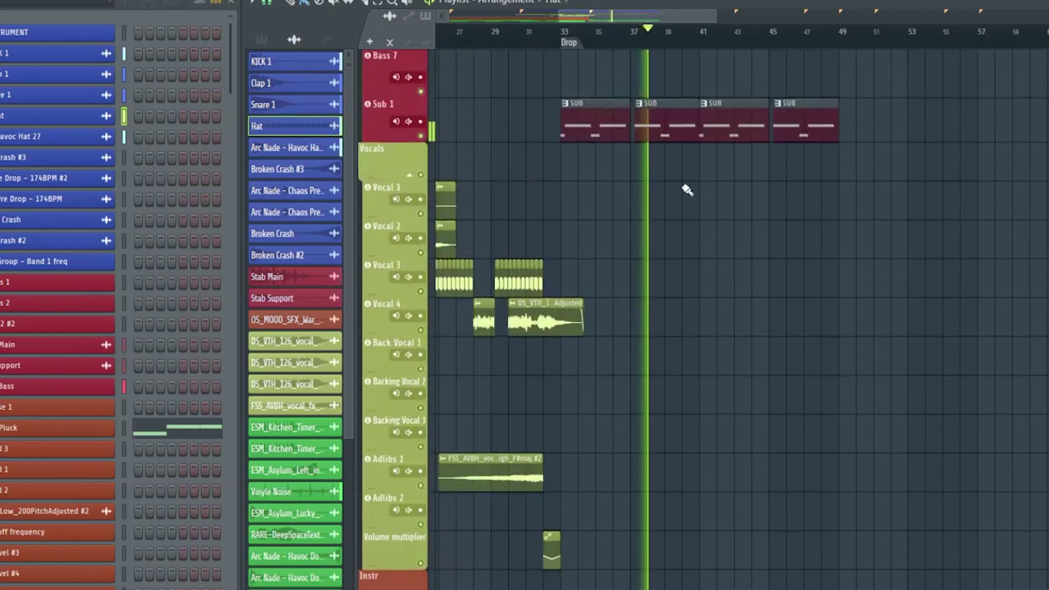
scroll(687, 191, up, 12)
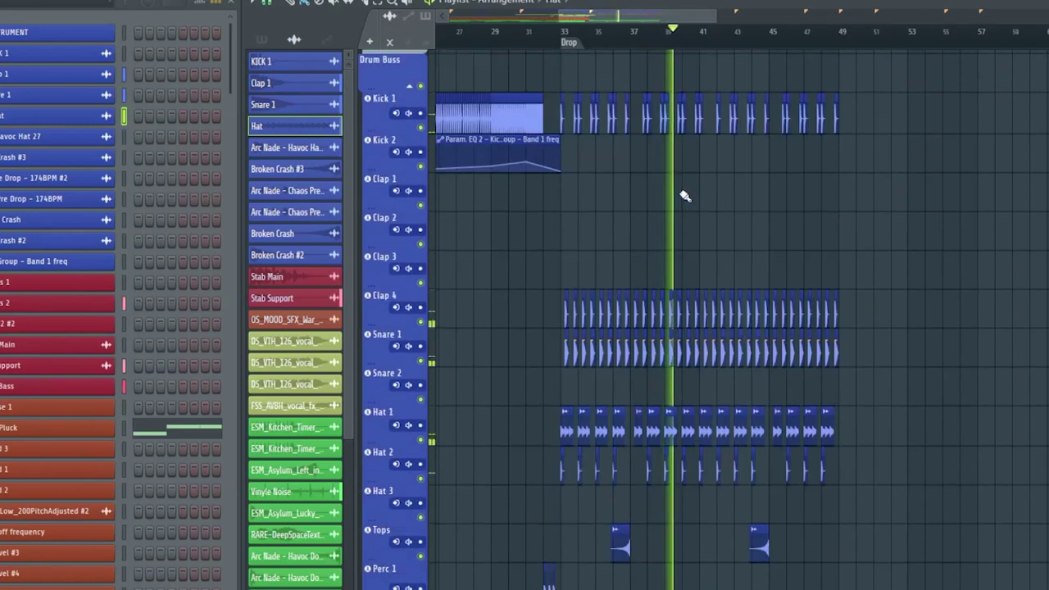
scroll(746, 42, up, 2)
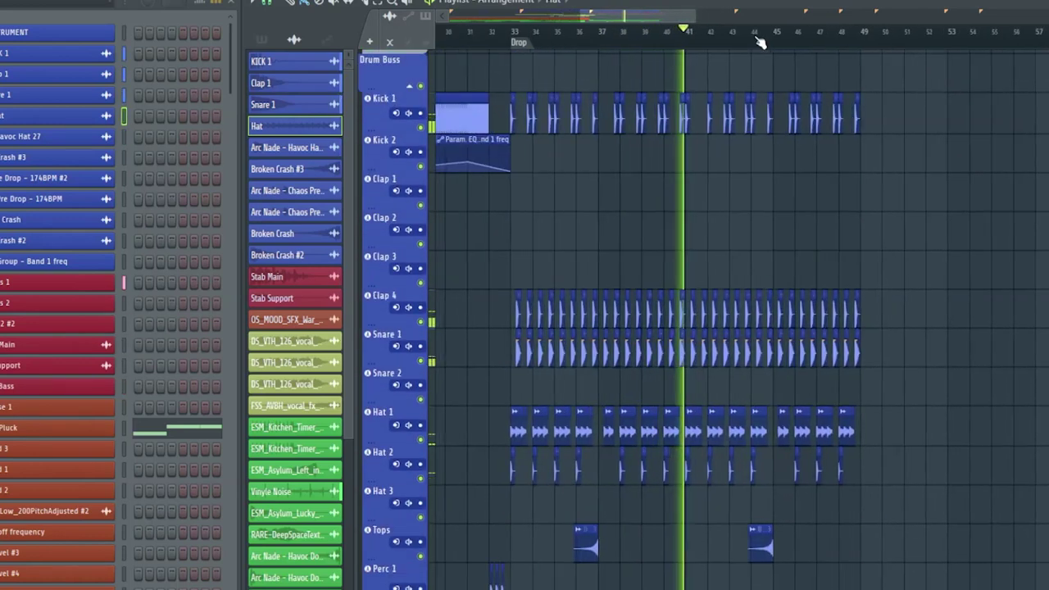
scroll(735, 141, down, 6)
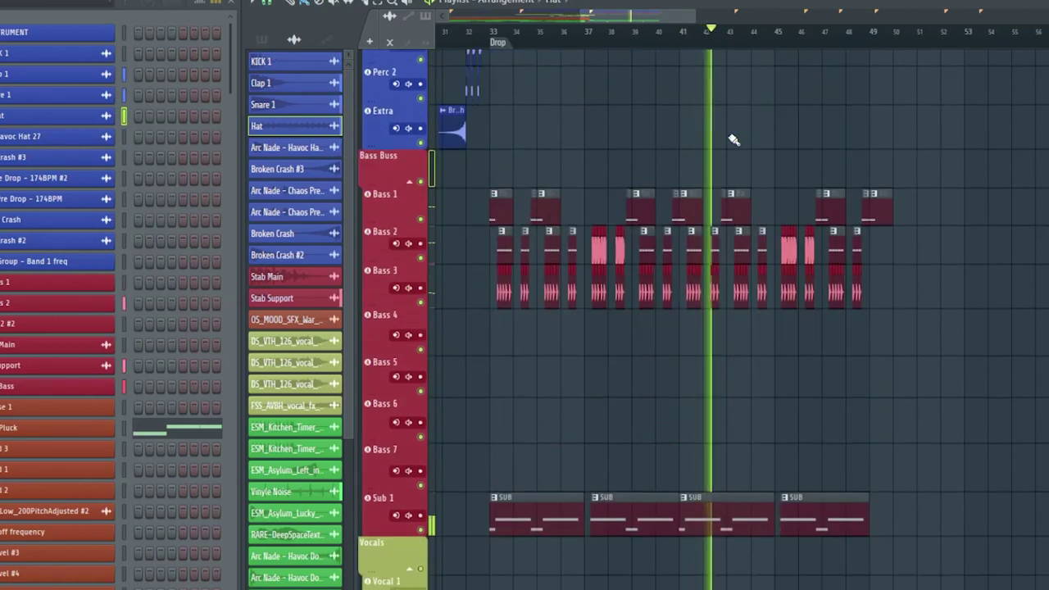
scroll(734, 139, up, 3)
scroll(734, 139, up, 3)
scroll(734, 139, down, 6)
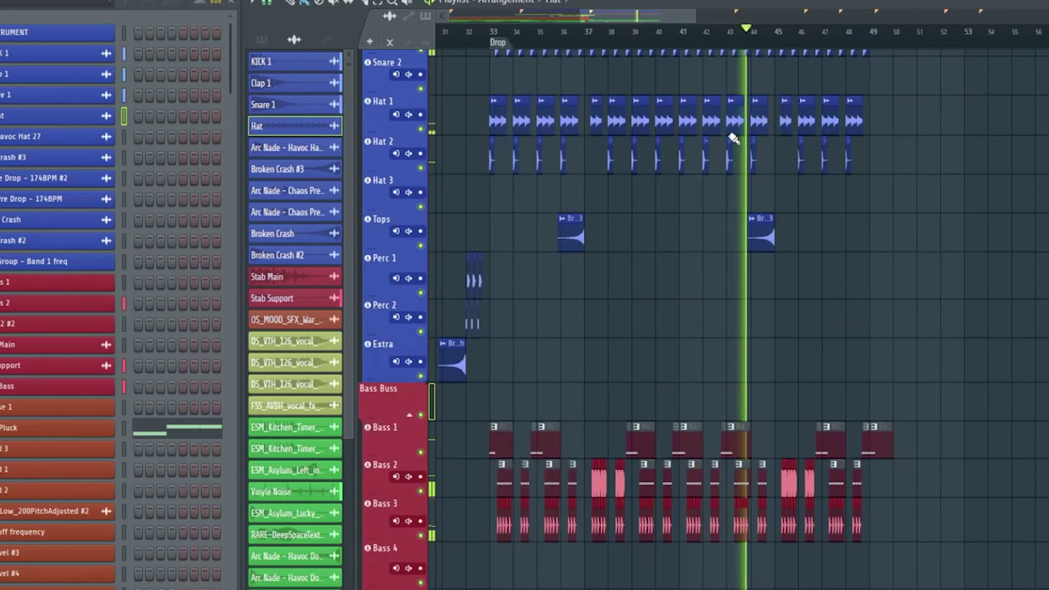
scroll(733, 122, up, 7)
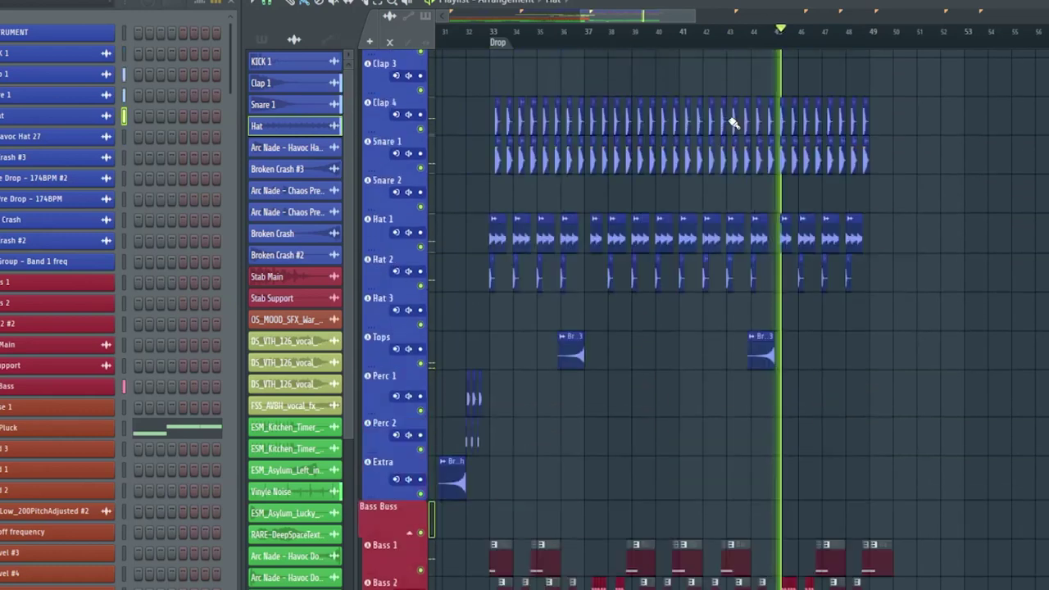
scroll(698, 40, down, 2)
scroll(719, 139, down, 6)
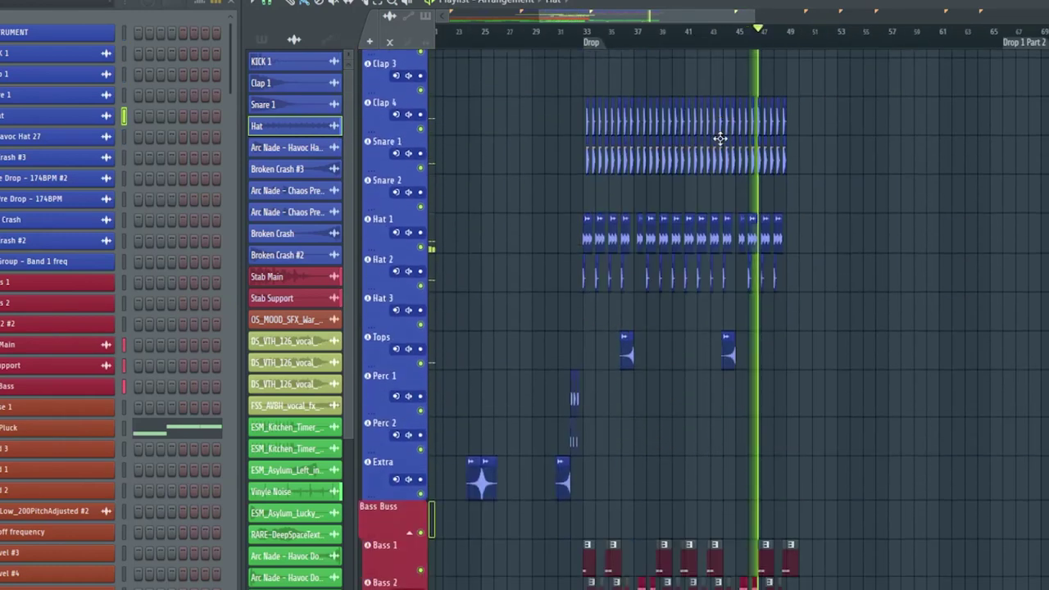
scroll(720, 139, down, 4)
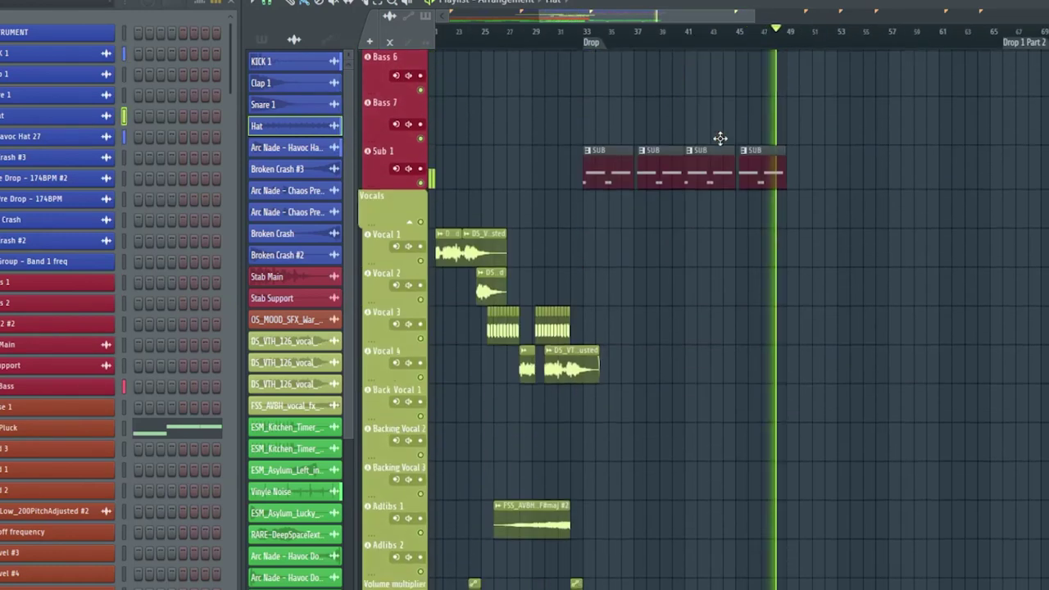
scroll(720, 138, up, 7)
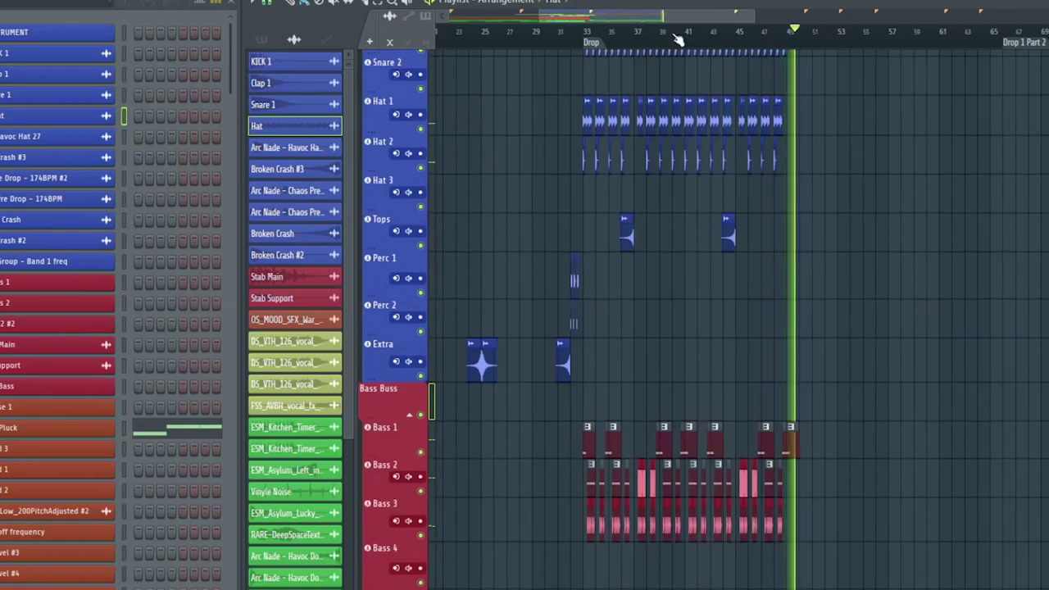